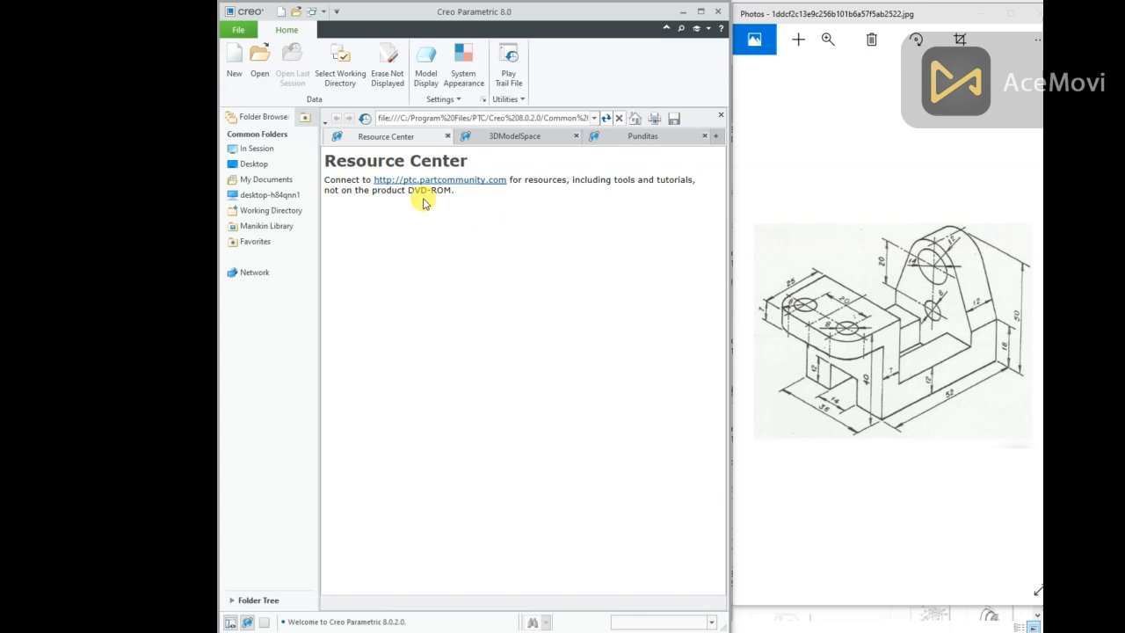
# Step: Create a new solid part without the default template, using the mmns_part_solid_abs template
pyautogui.click(234, 61)
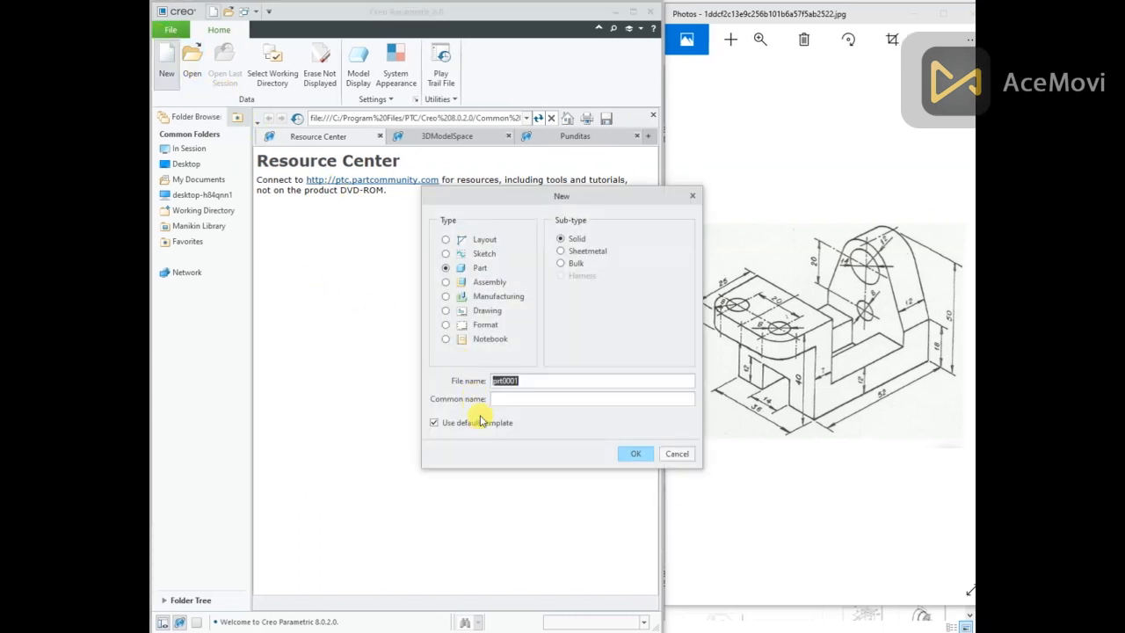
pyautogui.click(433, 423)
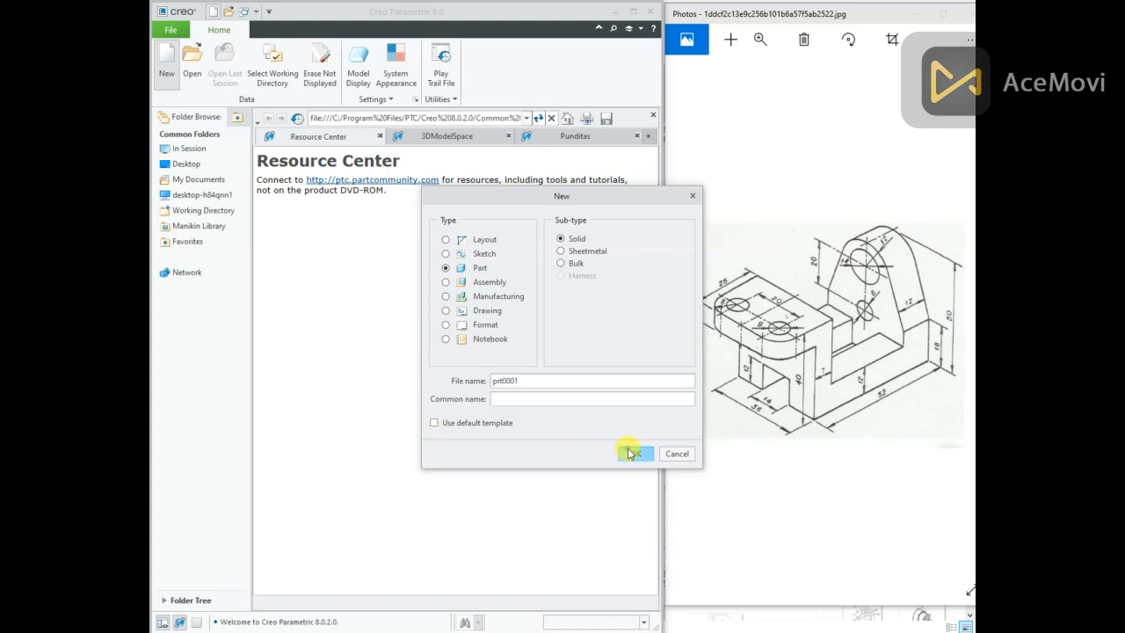
pyautogui.click(629, 453)
pyautogui.scroll(-5, 387, 264)
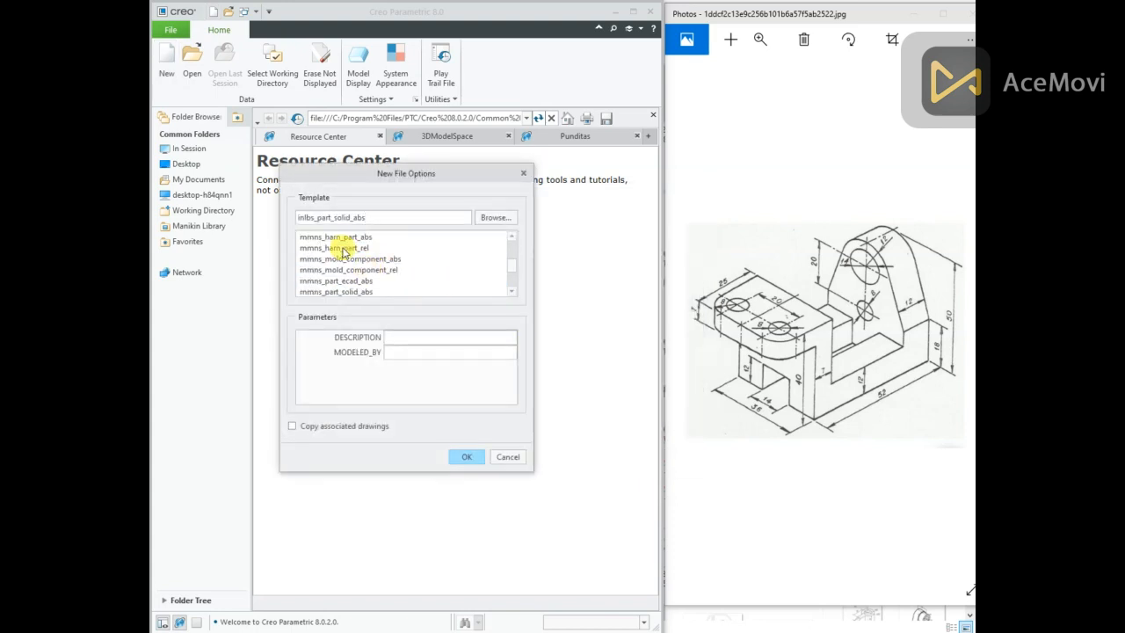
pyautogui.click(354, 292)
pyautogui.click(466, 456)
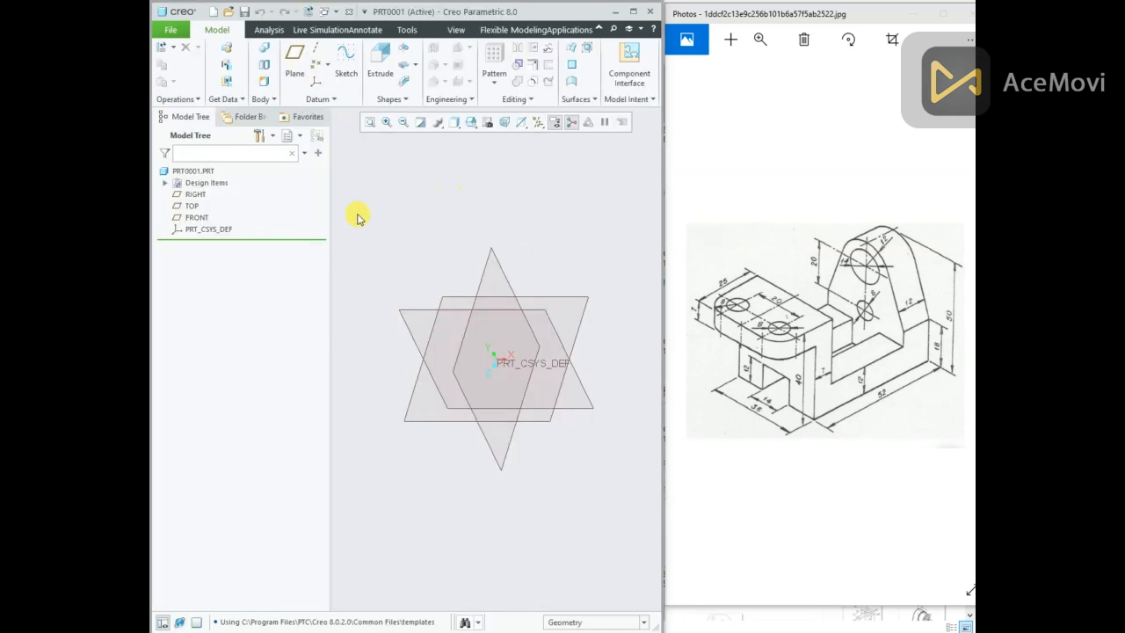
# Step: Start an Extrude sketch on the RIGHT plane and orient the view square to the sketch
pyautogui.click(192, 195)
pyautogui.click(202, 137)
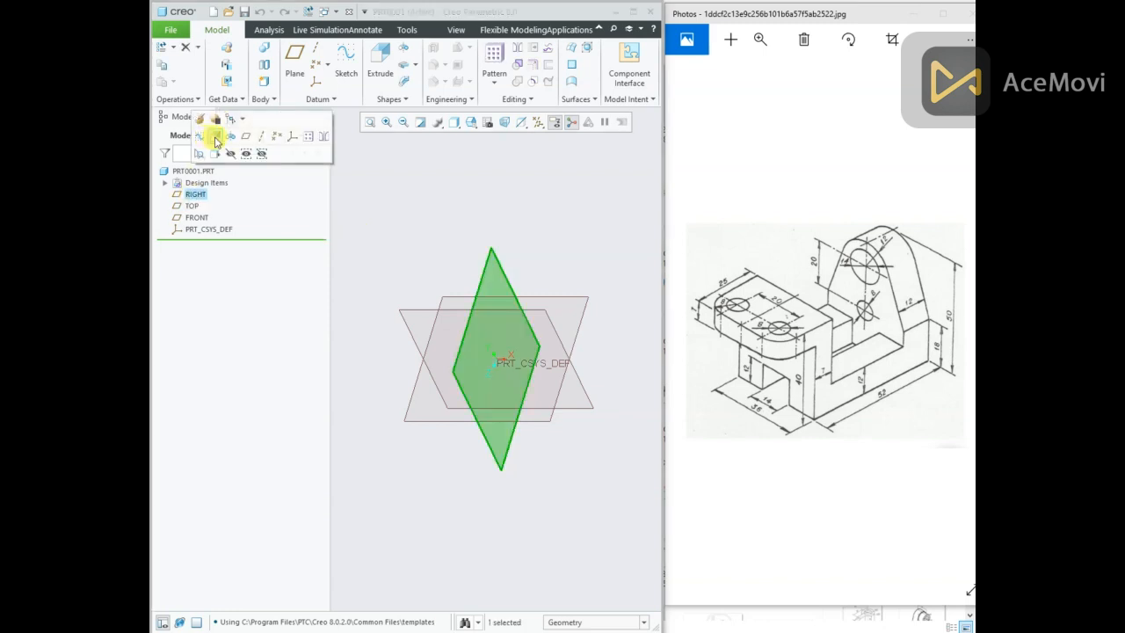
pyautogui.click(519, 126)
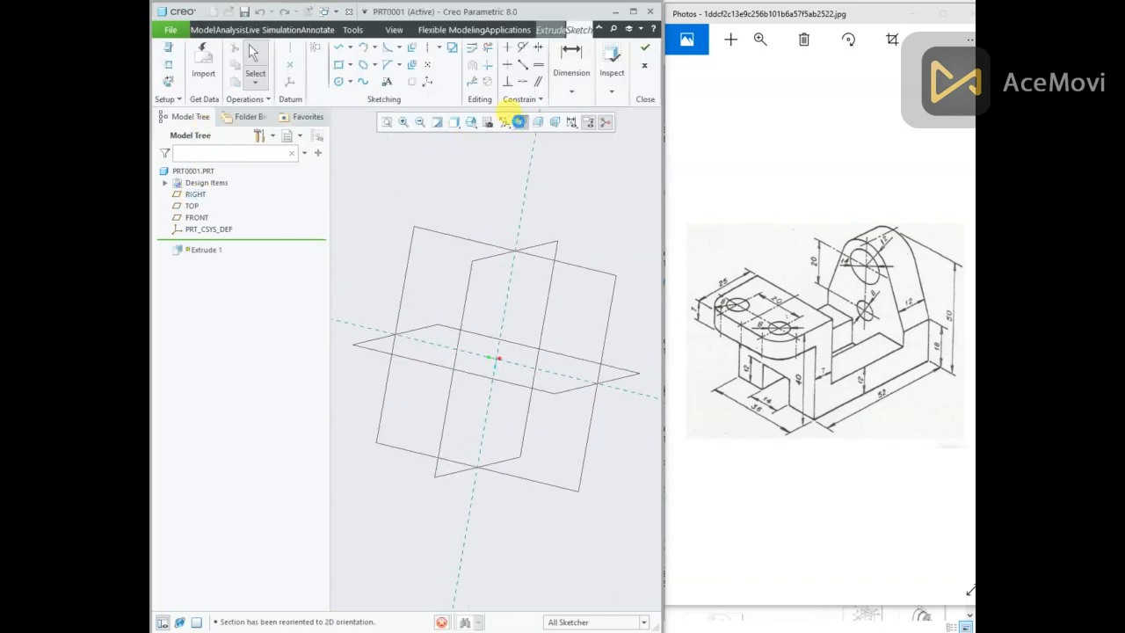
# Step: Sketch a rectangle about 420 mm wide and 78 mm high with its upper edge on the horizontal reference, spanning the vertical reference
pyautogui.click(339, 67)
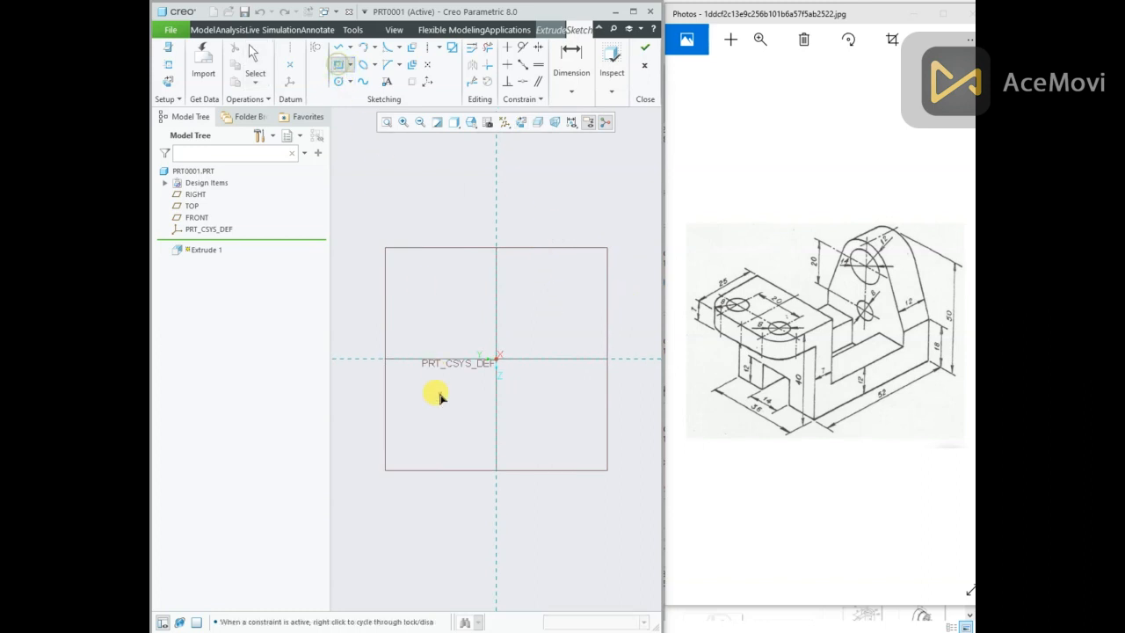
pyautogui.click(407, 359)
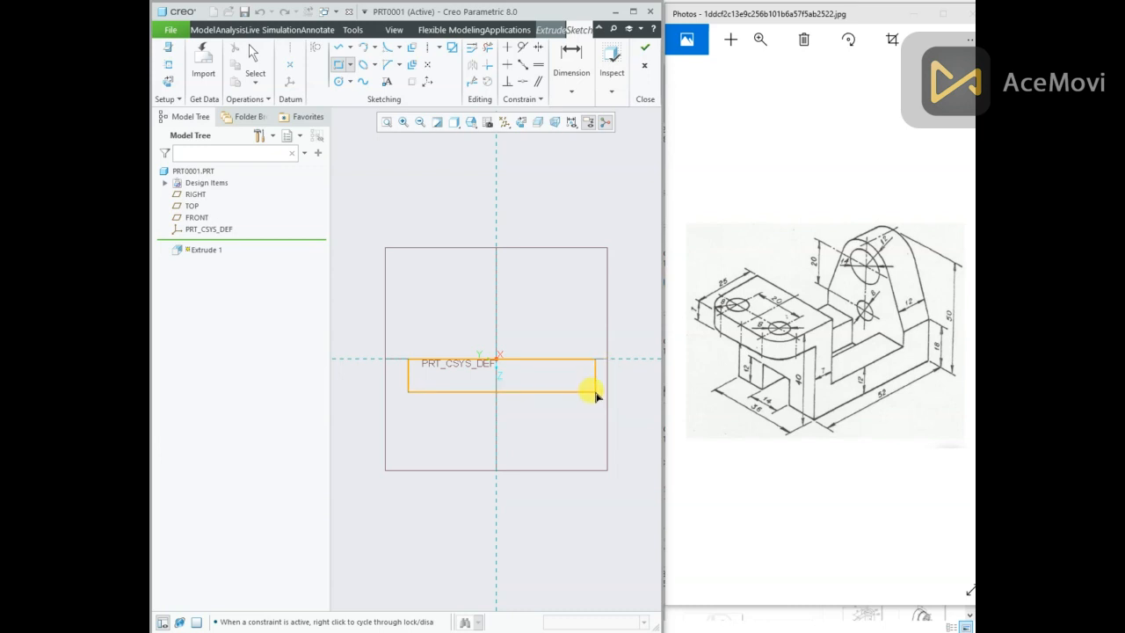
pyautogui.click(591, 392)
pyautogui.middleClick(546, 299)
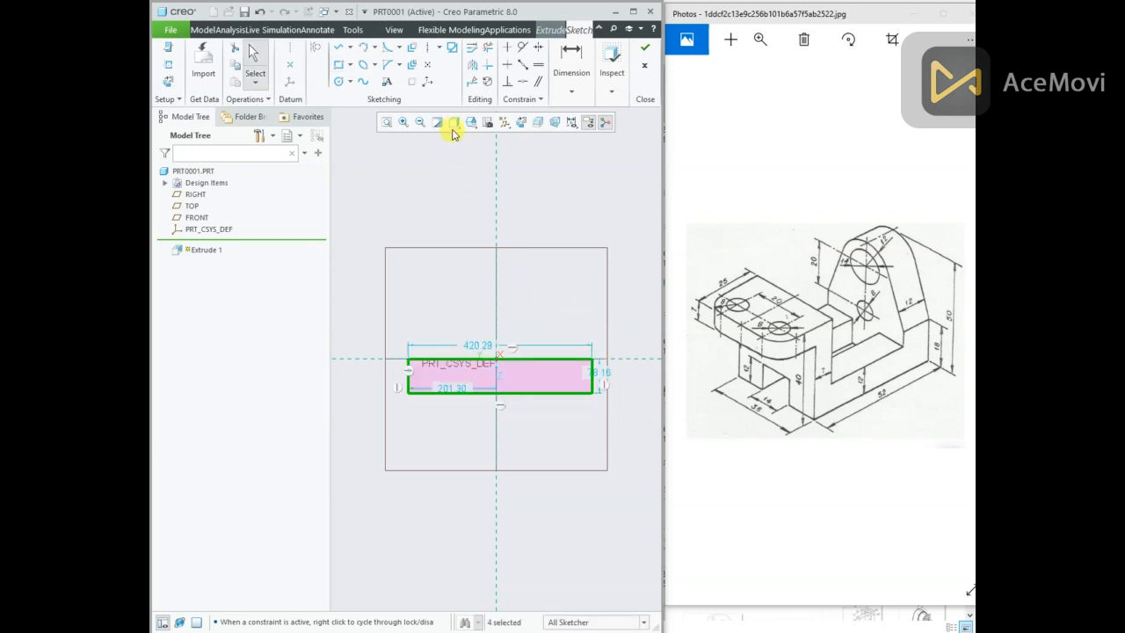
# Step: Add a vertical centerline through the sketch origin
pyautogui.rightClick(448, 191)
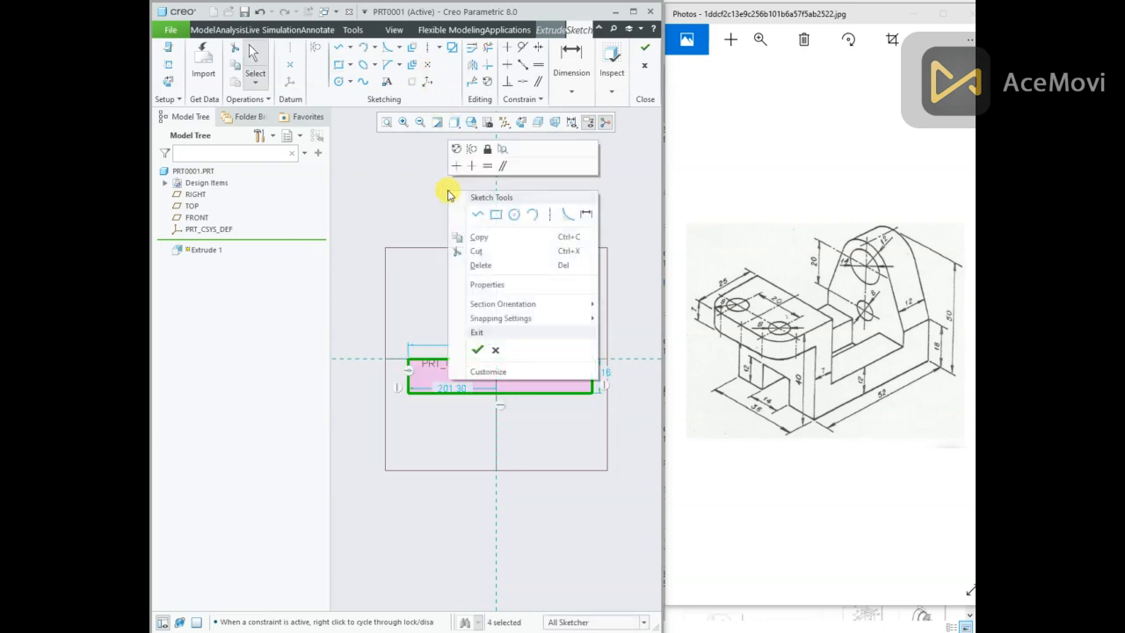
pyautogui.click(550, 216)
pyautogui.click(495, 359)
pyautogui.click(498, 340)
pyautogui.middleClick(552, 290)
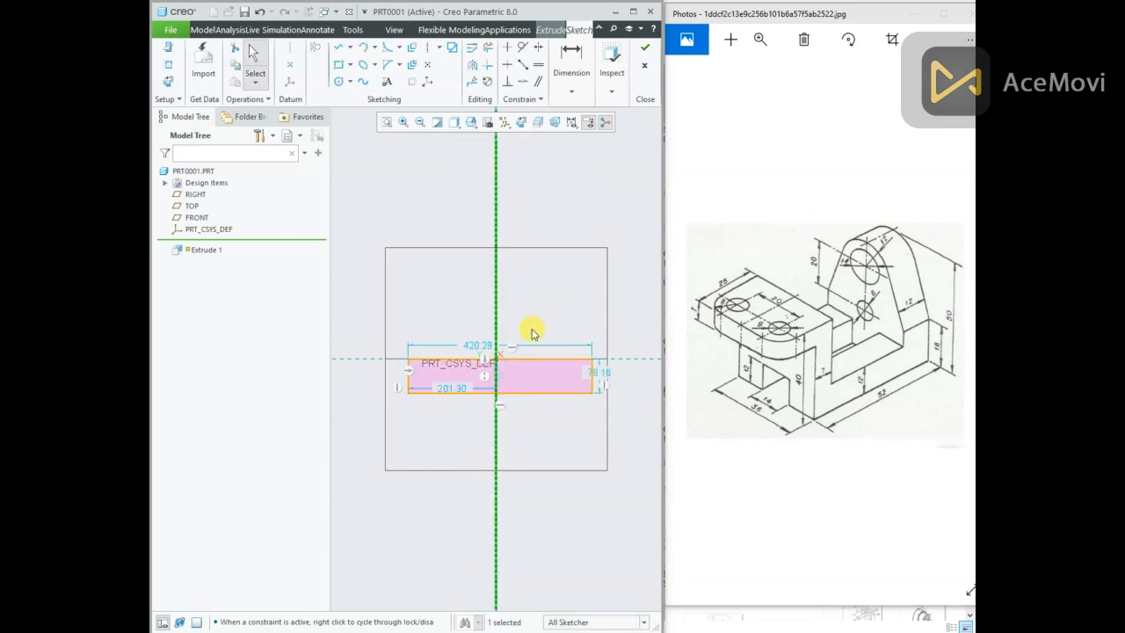
# Step: Make the rectangle's two upper corners symmetric about the vertical centerline
pyautogui.click(538, 47)
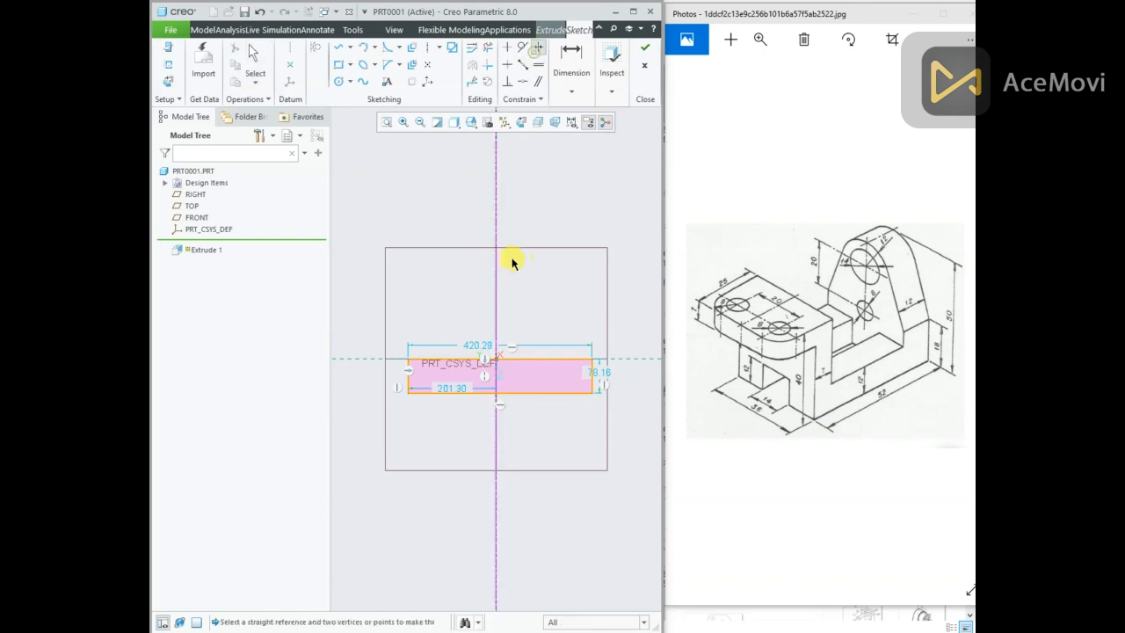
pyautogui.click(409, 360)
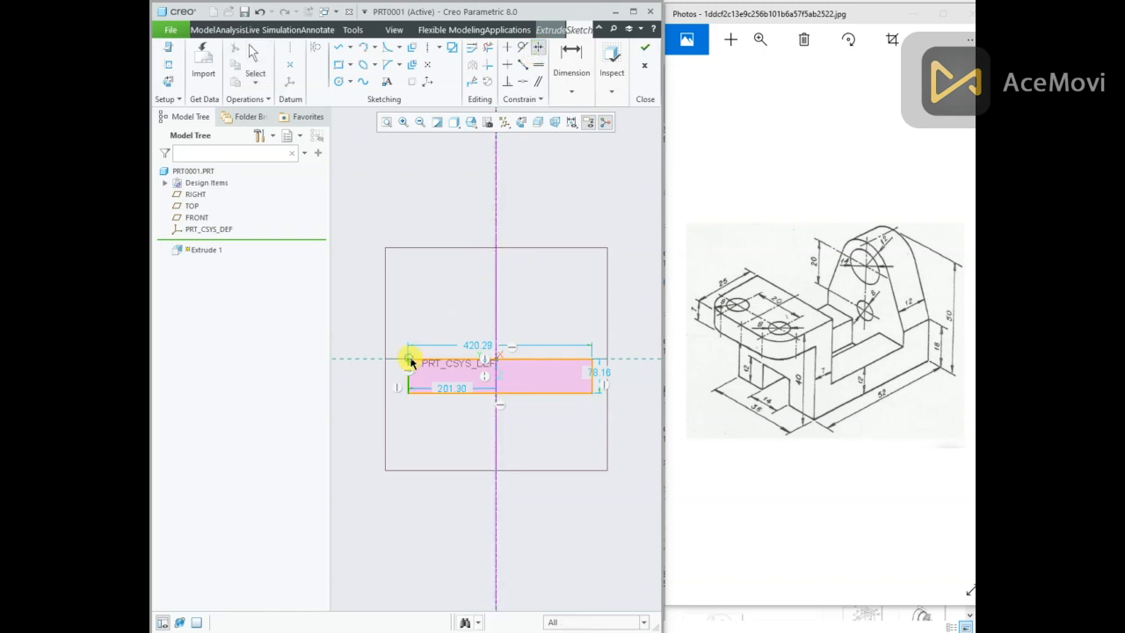
pyautogui.click(592, 360)
pyautogui.click(497, 309)
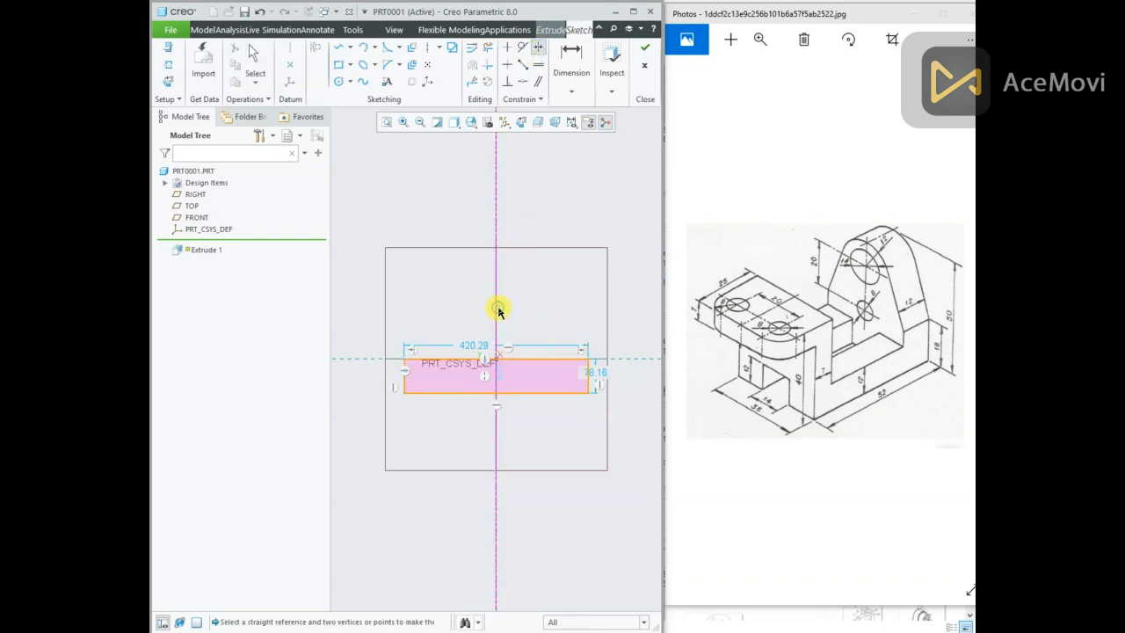
pyautogui.middleClick(526, 309)
# Step: Set the rectangle's width to 52 mm and place the dimension just above its upper edge
pyautogui.moveTo(481, 346); pyautogui.dragTo(546, 312)
pyautogui.doubleClick(546, 312)
pyautogui.write('50')
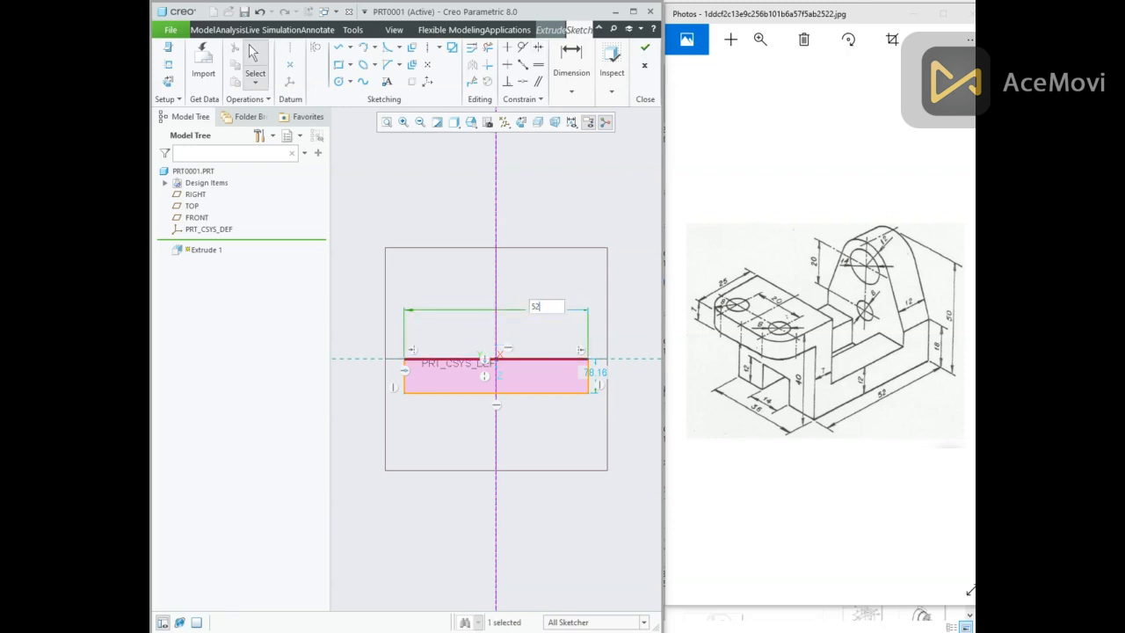
pyautogui.press('Return')
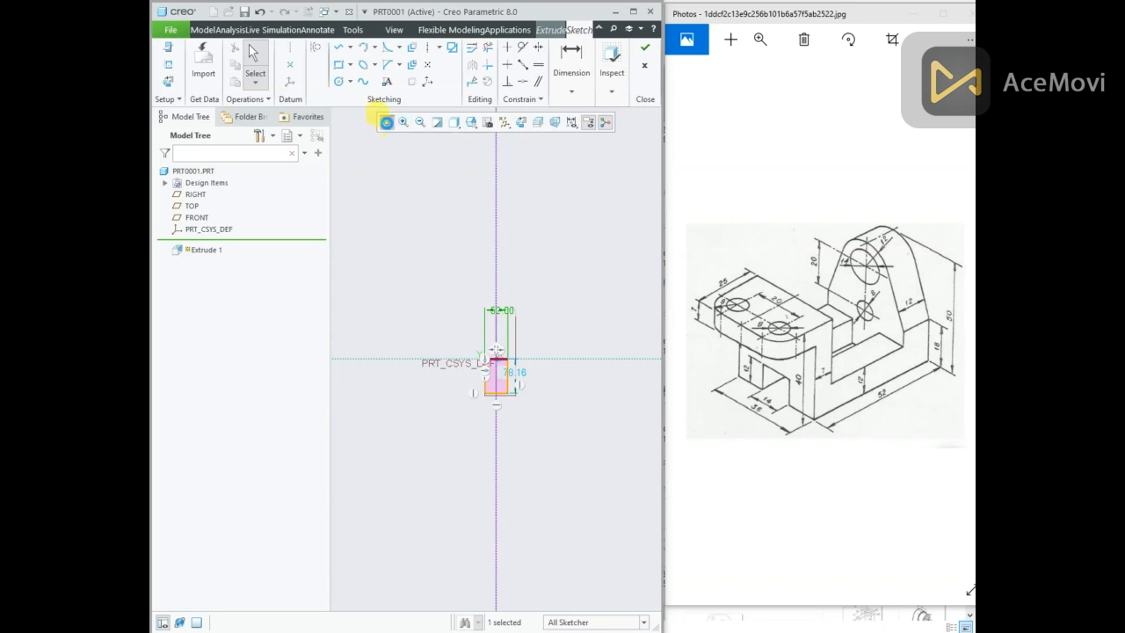
pyautogui.click(386, 122)
pyautogui.moveTo(494, 254); pyautogui.dragTo(497, 354)
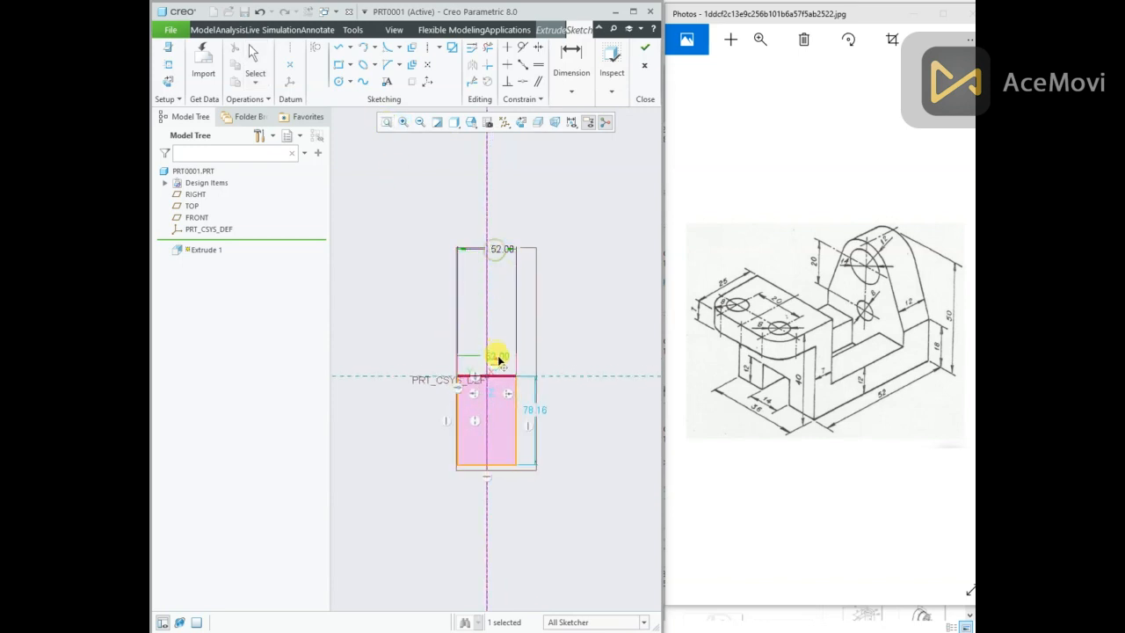
pyautogui.scroll(-3, 482, 432)
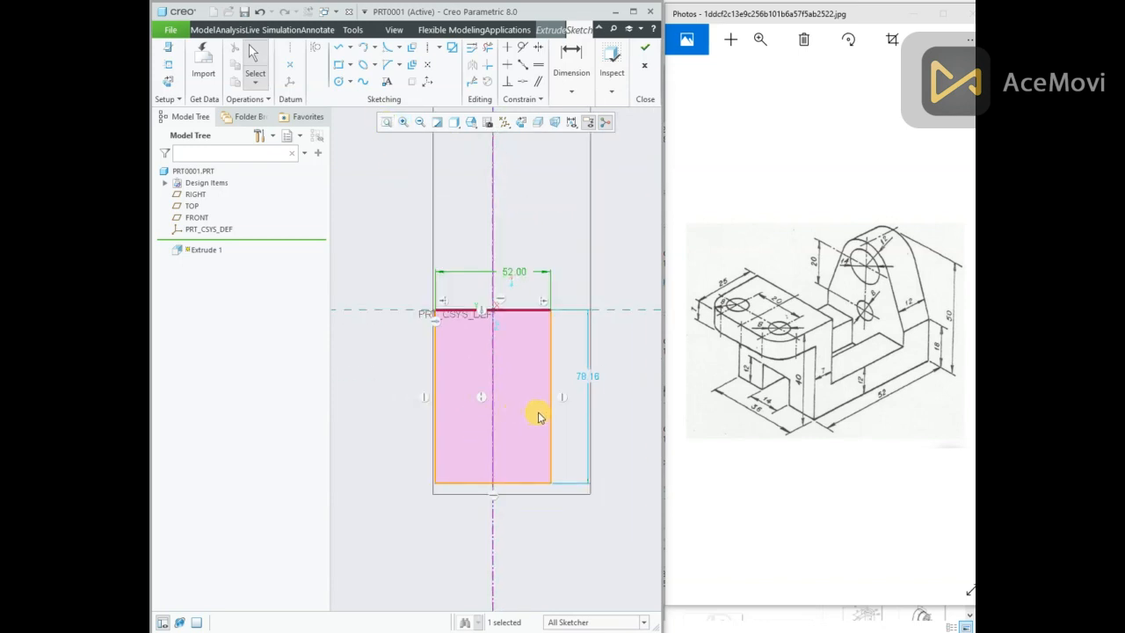
# Step: Set the rectangle's height to 12 mm
pyautogui.doubleClick(587, 375)
pyautogui.press('BackSpace')
pyautogui.write('12')
pyautogui.press('Return')
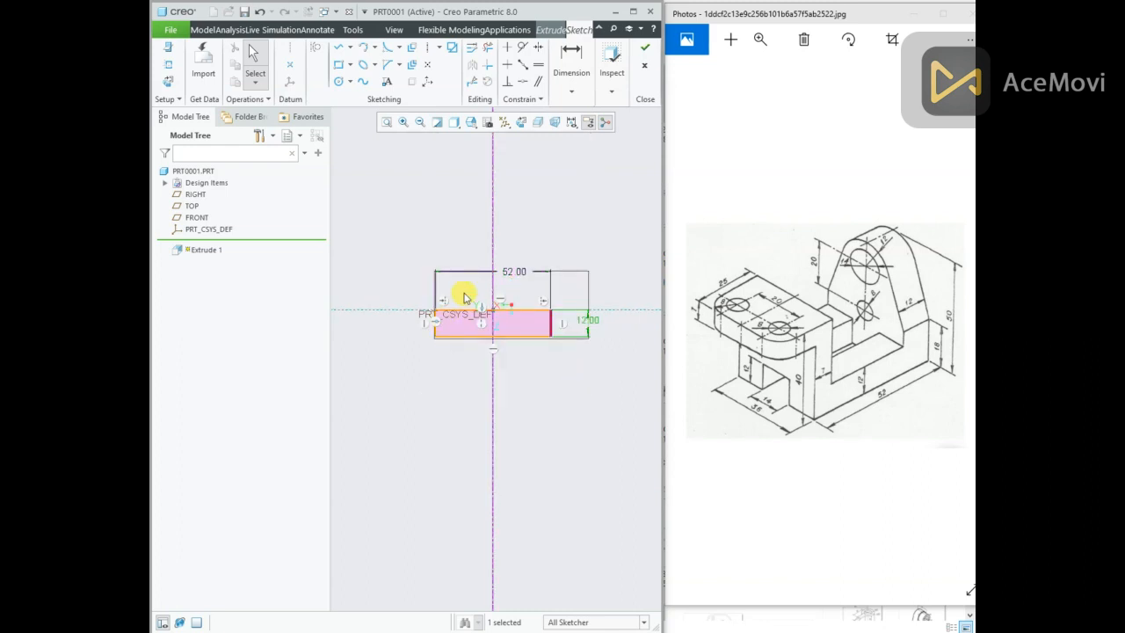
# Step: Sketch a vertical line upward from the rectangle's upper edge, about 10 mm in from its left side
pyautogui.scroll(-2, 477, 333)
pyautogui.scroll(1, 544, 322)
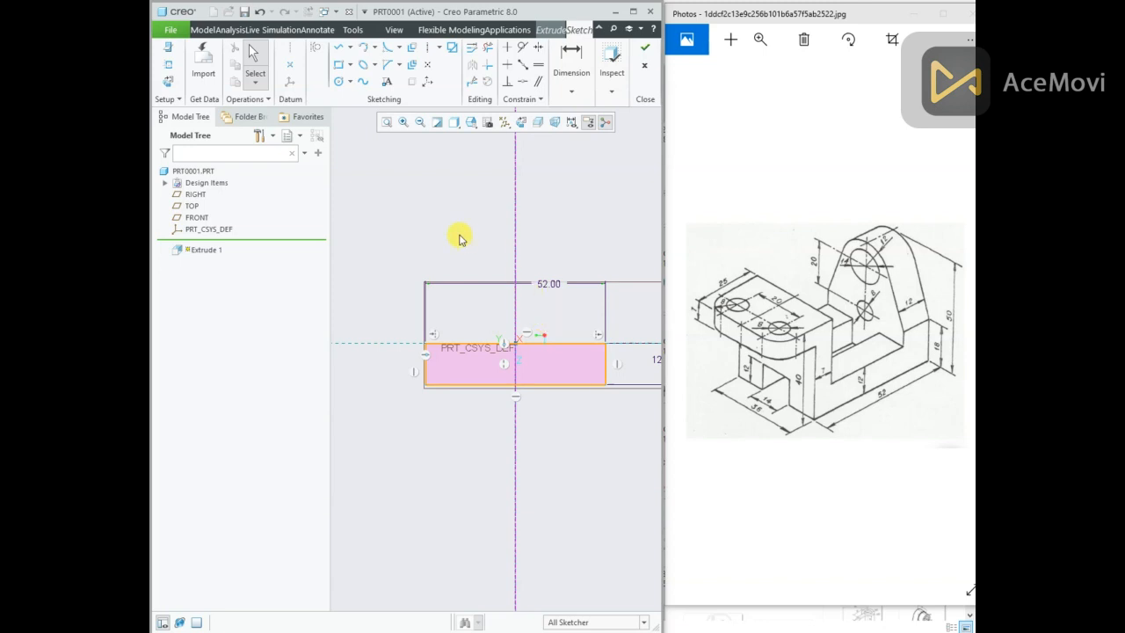
pyautogui.click(339, 48)
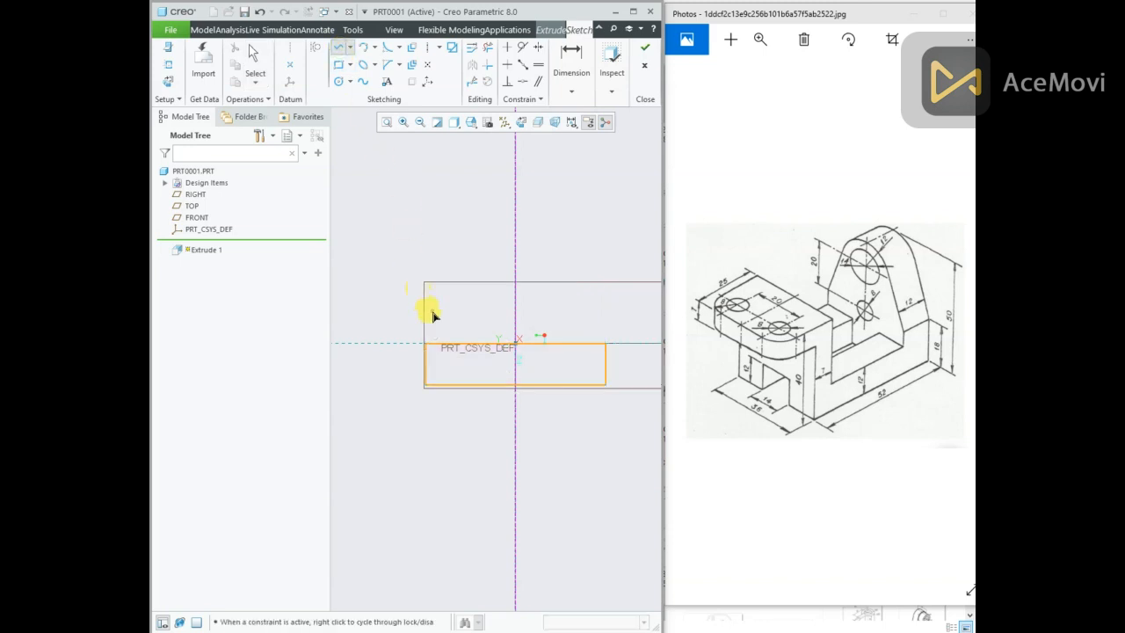
pyautogui.click(459, 346)
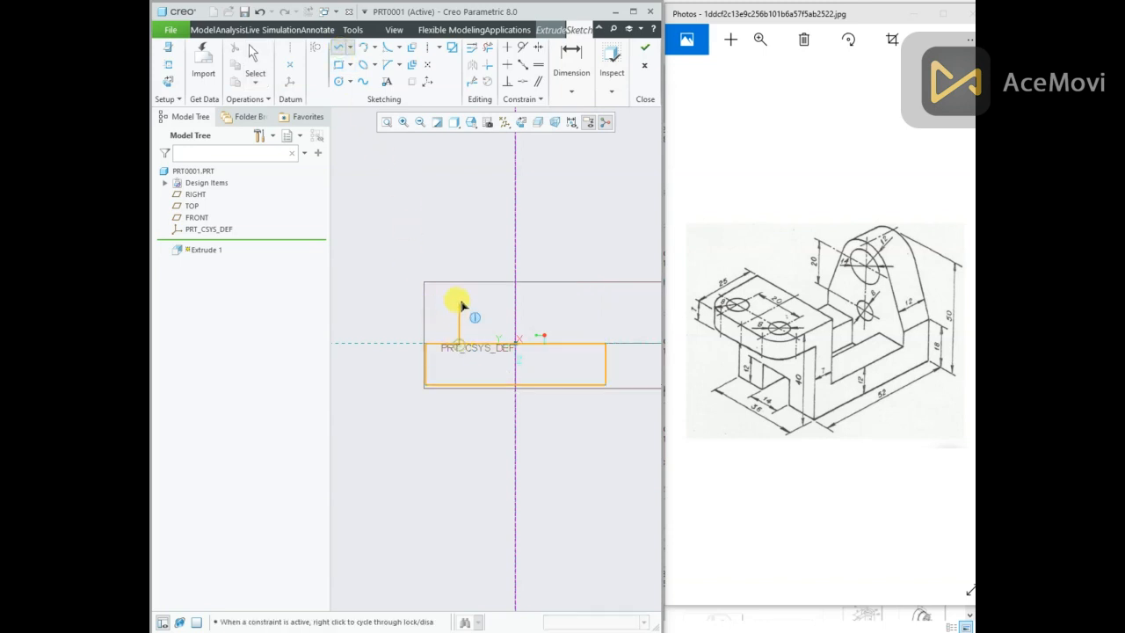
pyautogui.click(460, 225)
pyautogui.middleClick(470, 230)
pyautogui.middleClick(469, 236)
pyautogui.moveTo(452, 303); pyautogui.dragTo(391, 294)
# Step: Dimension the height from the rectangle's bottom edge to the vertical line's upper end as 40 mm
pyautogui.rightClick(349, 239)
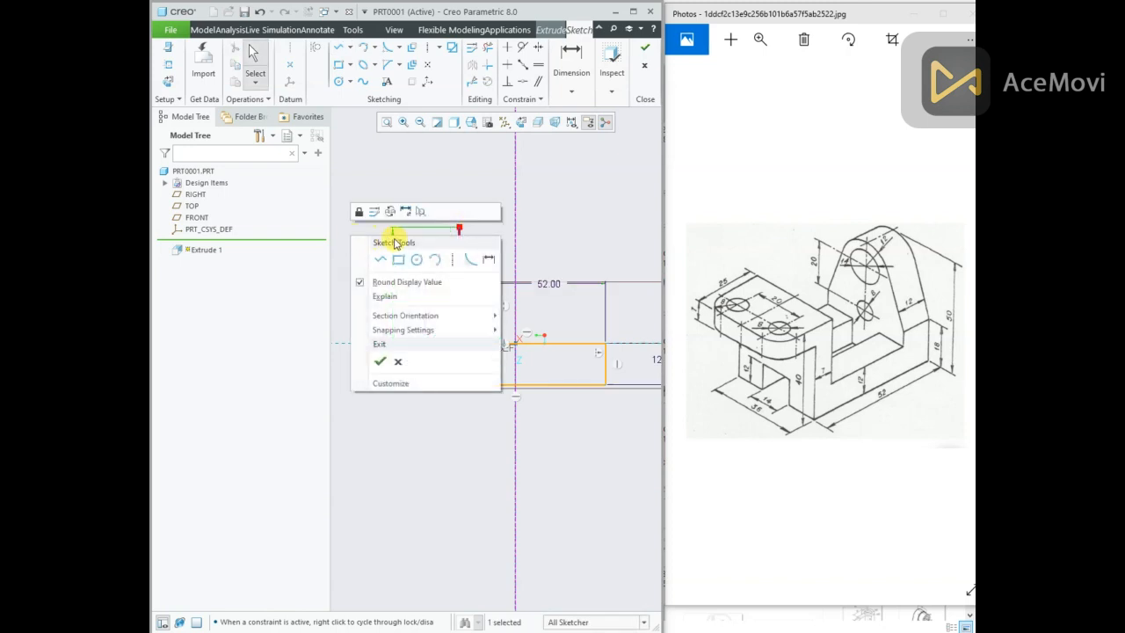
pyautogui.click(475, 259)
pyautogui.click(460, 230)
pyautogui.click(467, 383)
pyautogui.middleClick(376, 317)
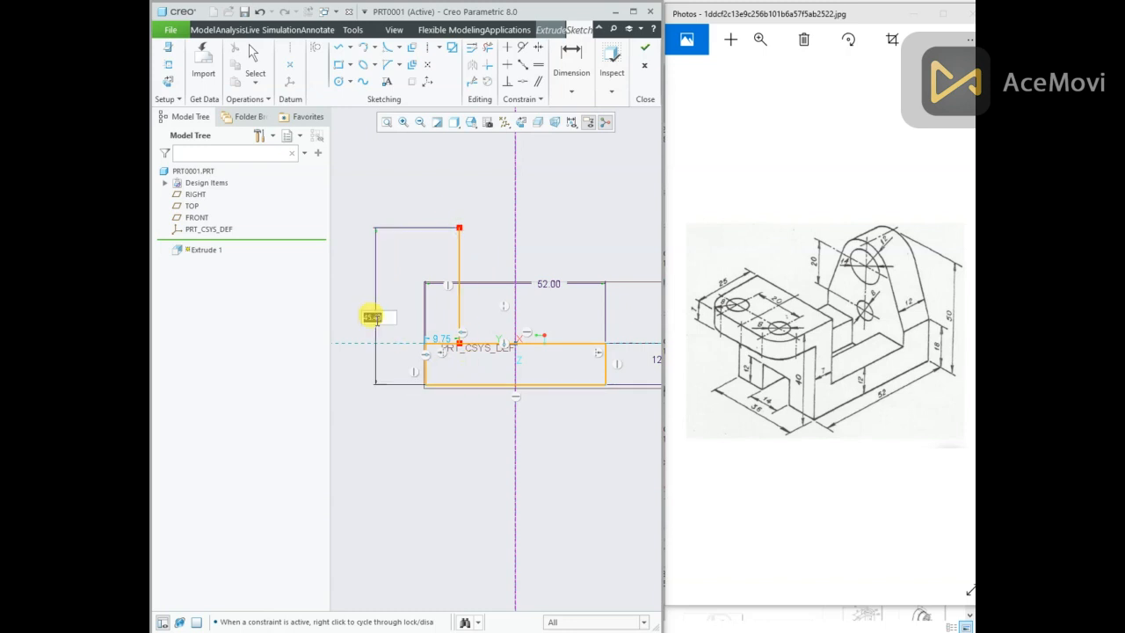
pyautogui.write('40')
pyautogui.press('Return')
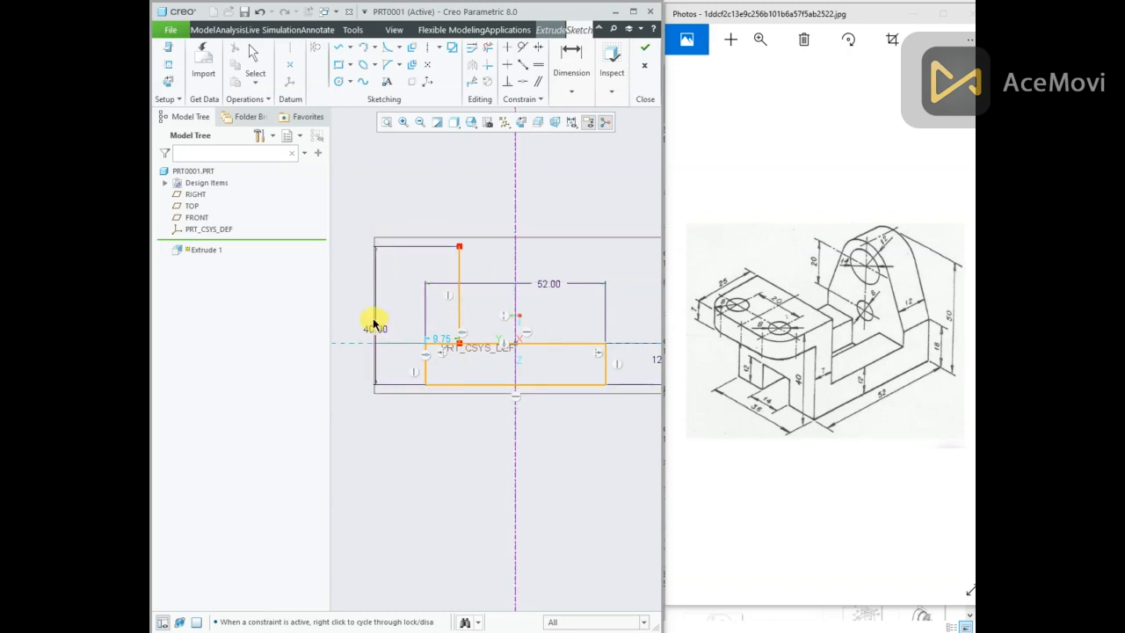
# Step: Set the vertical line's distance from the rectangle's left side to 7 mm
pyautogui.doubleClick(440, 341)
pyautogui.write('7')
pyautogui.press('Return')
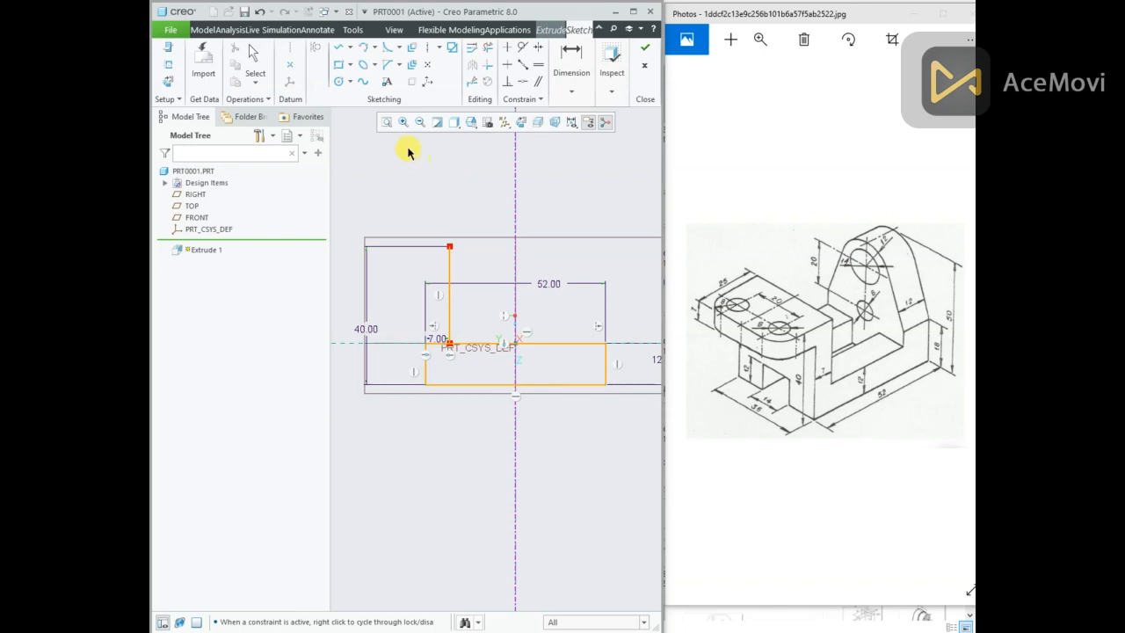
# Step: Sketch a horizontal line about 28 mm long leftward from the vertical line's upper end and delete its equal-length constraint
pyautogui.click(338, 46)
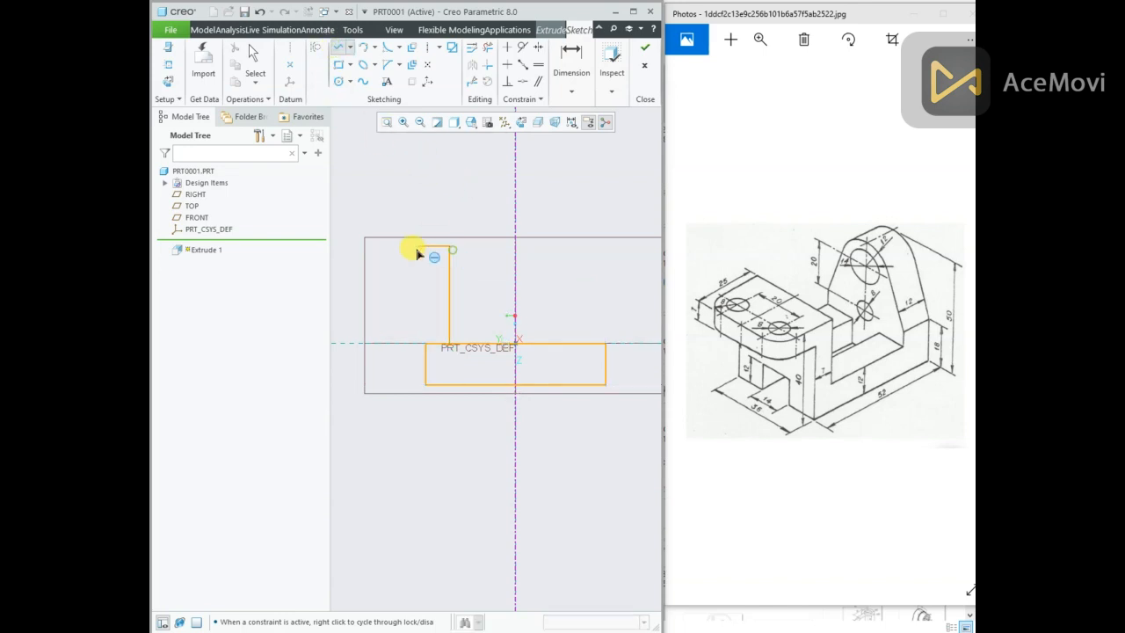
pyautogui.click(351, 247)
pyautogui.middleClick(376, 216)
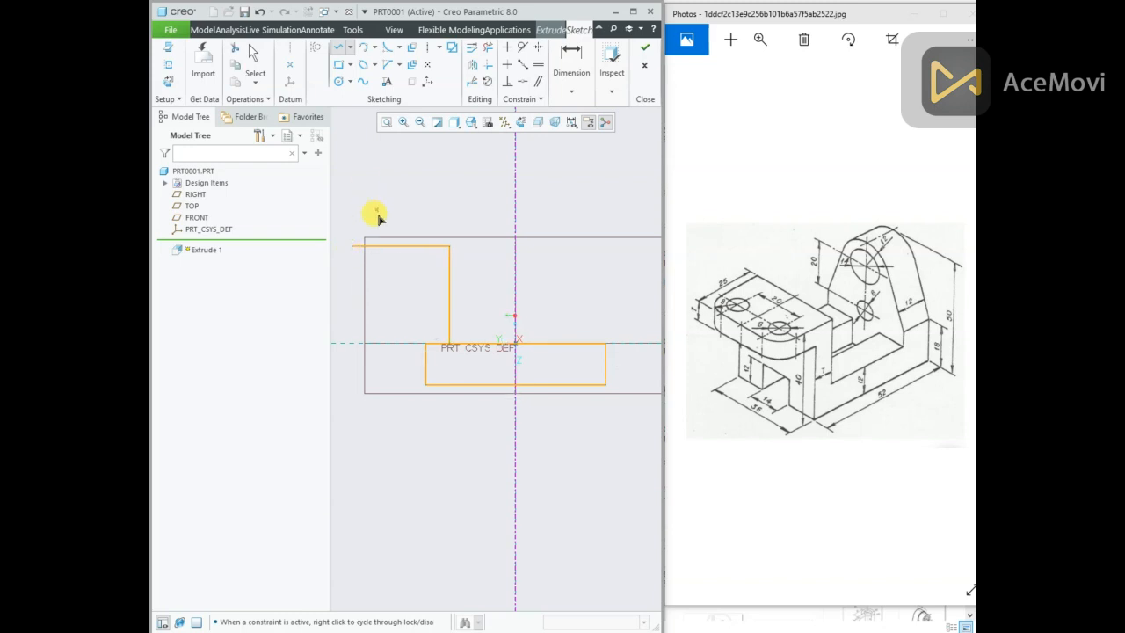
pyautogui.middleClick(396, 239)
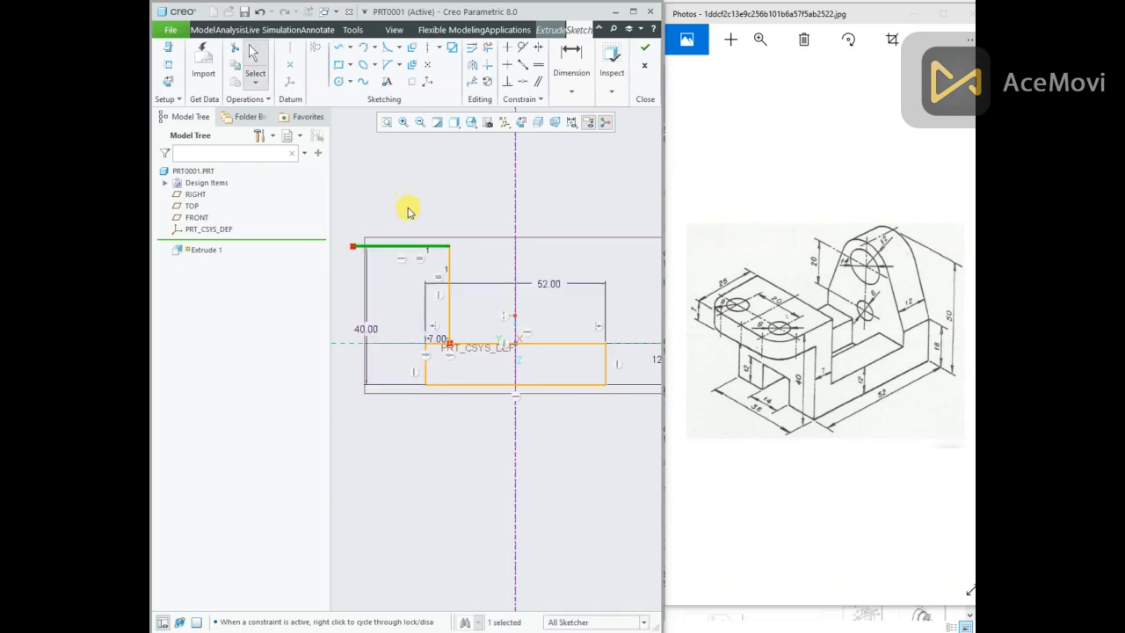
pyautogui.rightClick(420, 260)
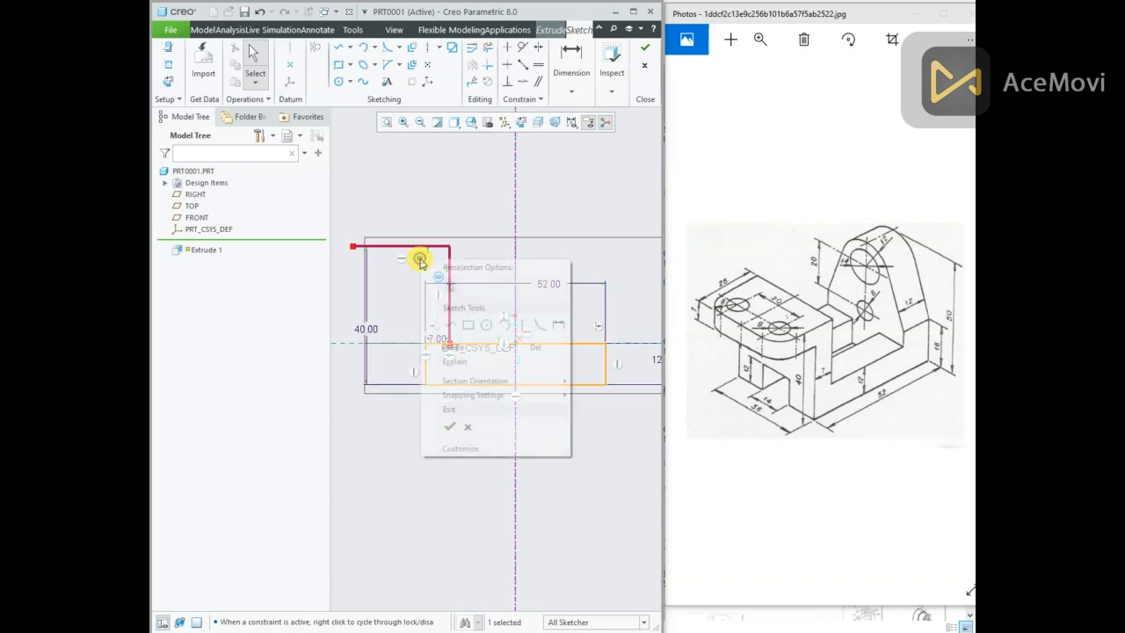
pyautogui.click(450, 347)
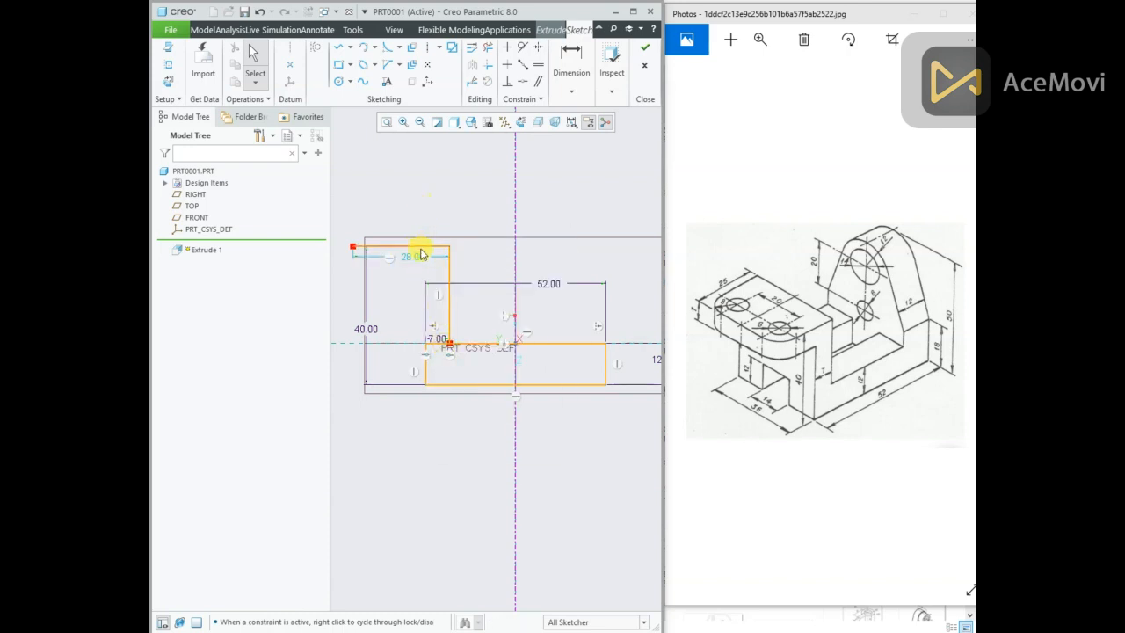
# Step: Set the upper horizontal line's length to 25 mm
pyautogui.doubleClick(411, 252)
pyautogui.press('Return')
pyautogui.doubleClick(412, 257)
pyautogui.write('25')
pyautogui.press('Return')
pyautogui.click(423, 192)
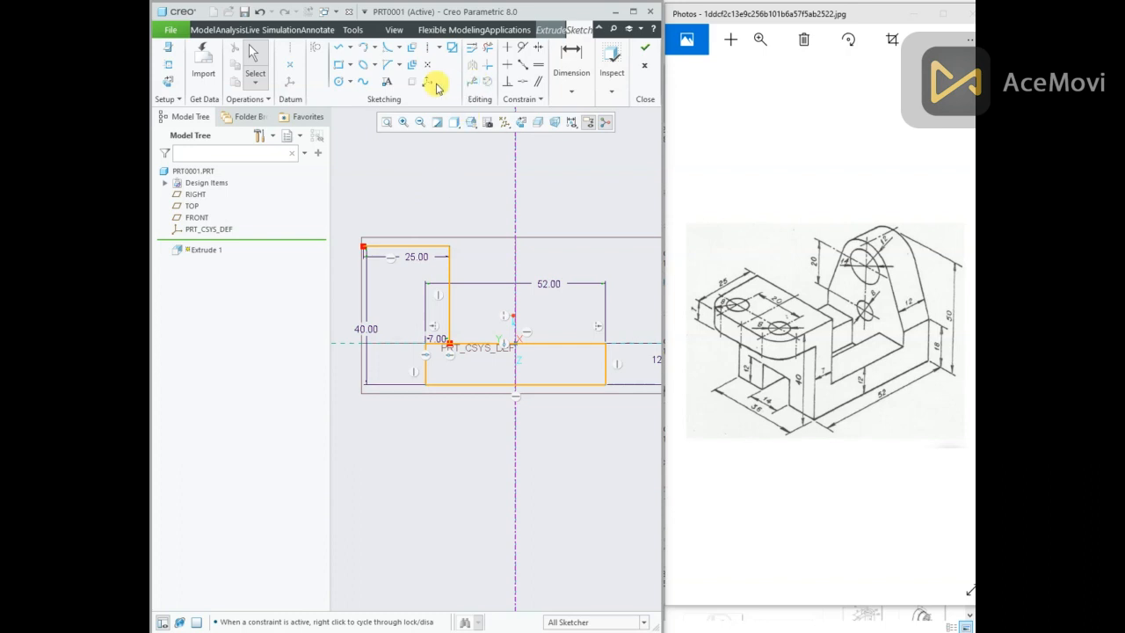
# Step: Offset the single vertical line by -7 mm toward the rectangle's left side
pyautogui.click(411, 46)
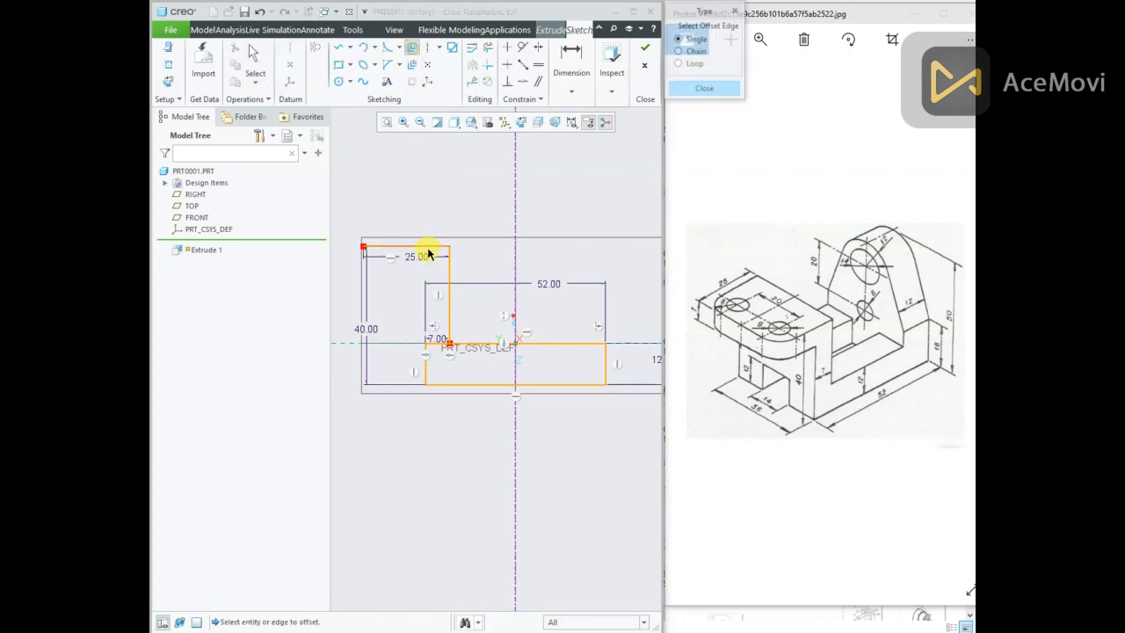
pyautogui.click(449, 293)
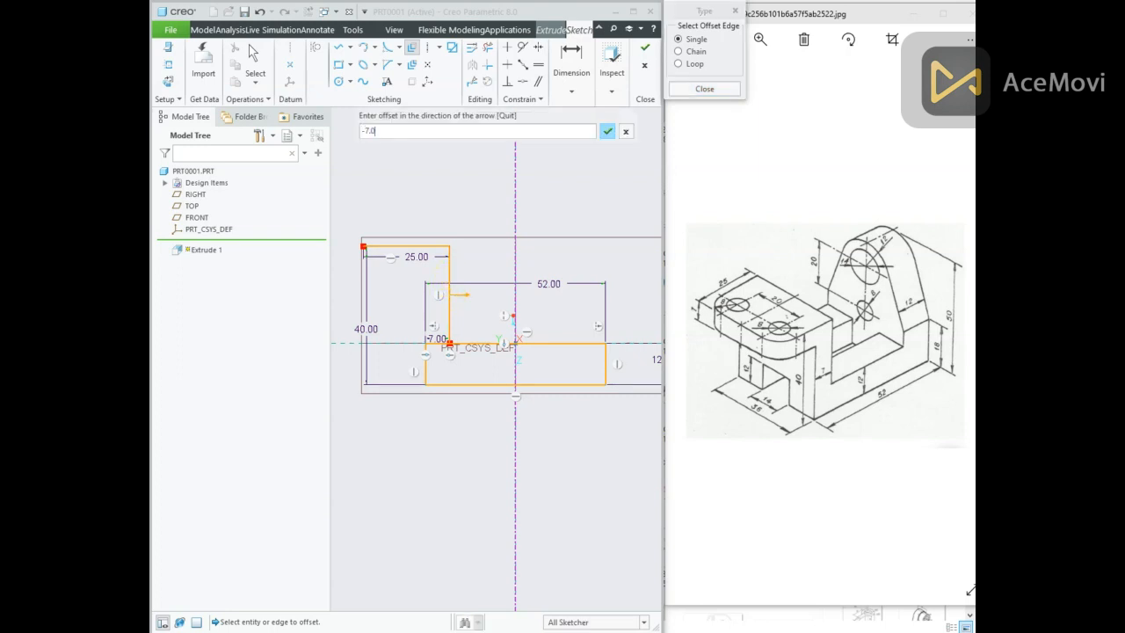
pyautogui.press('Return')
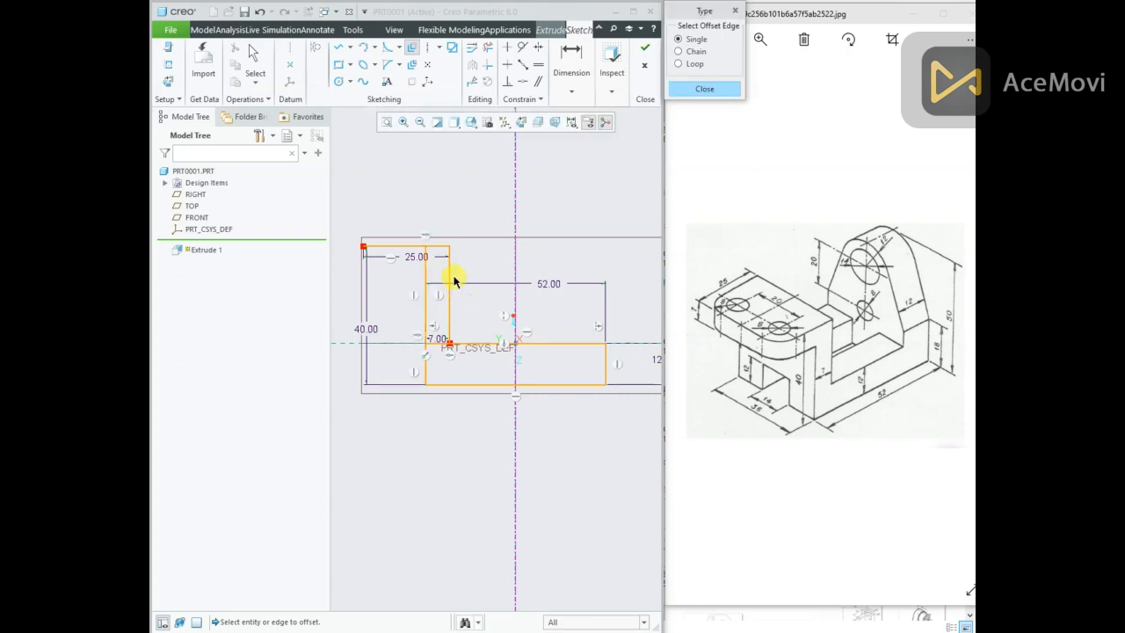
# Step: Offset the arm's top horizontal line 7 mm downward as a single edge
pyautogui.click(396, 246)
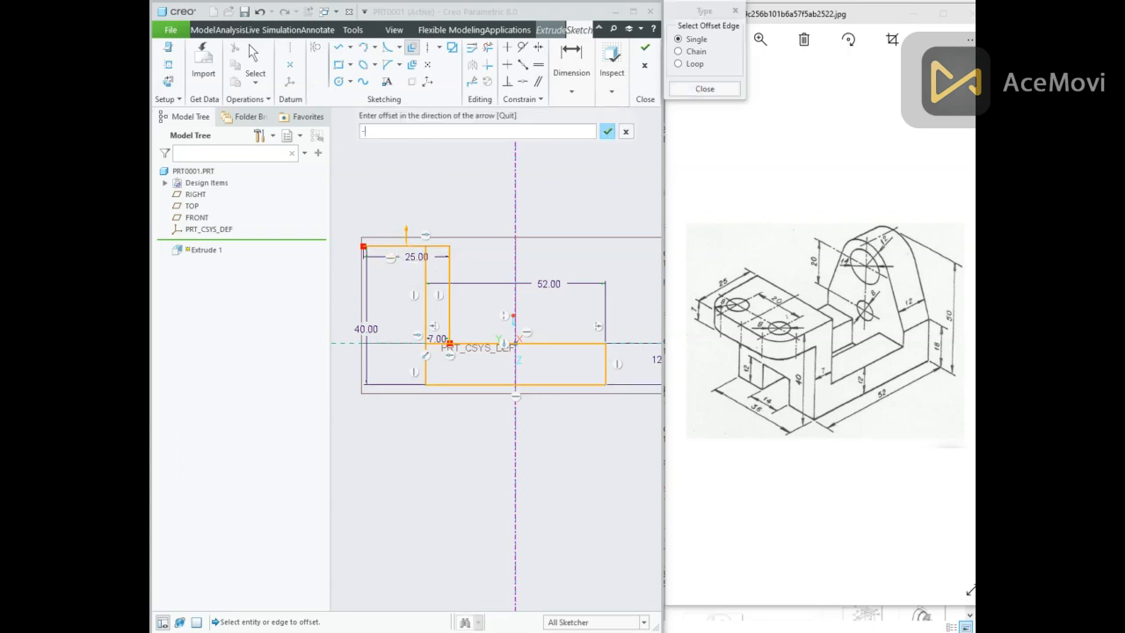
pyautogui.press('Return')
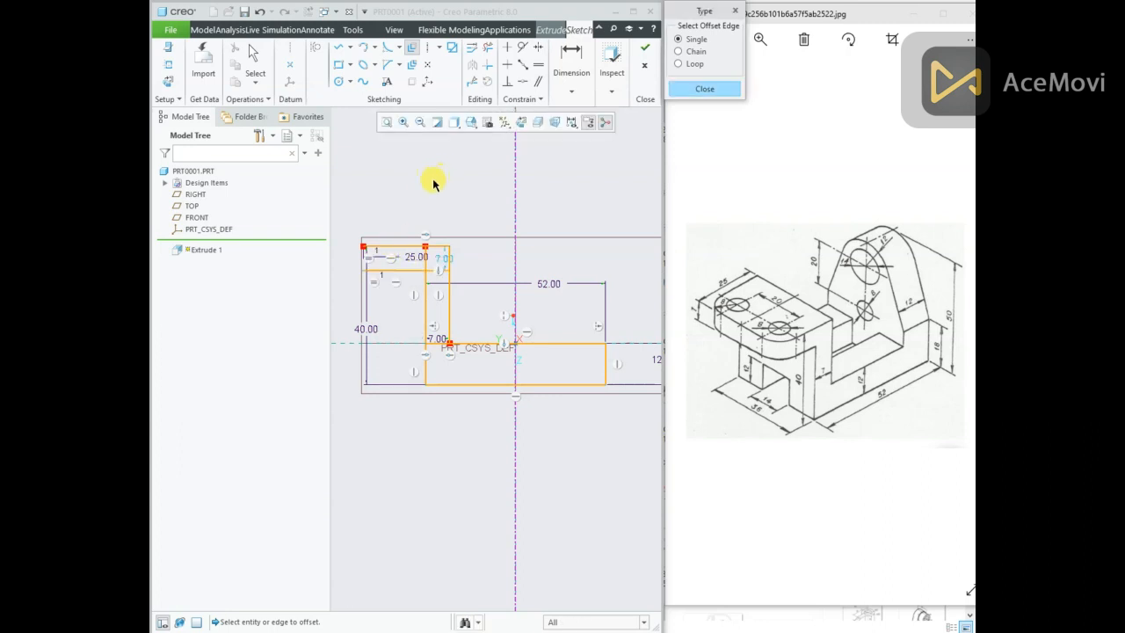
pyautogui.middleClick(433, 182)
# Step: Sketch a vertical line closing the arm's free end between its upper and lower horizontal lines
pyautogui.click(340, 49)
pyautogui.click(362, 246)
pyautogui.click(362, 270)
pyautogui.middleClick(437, 201)
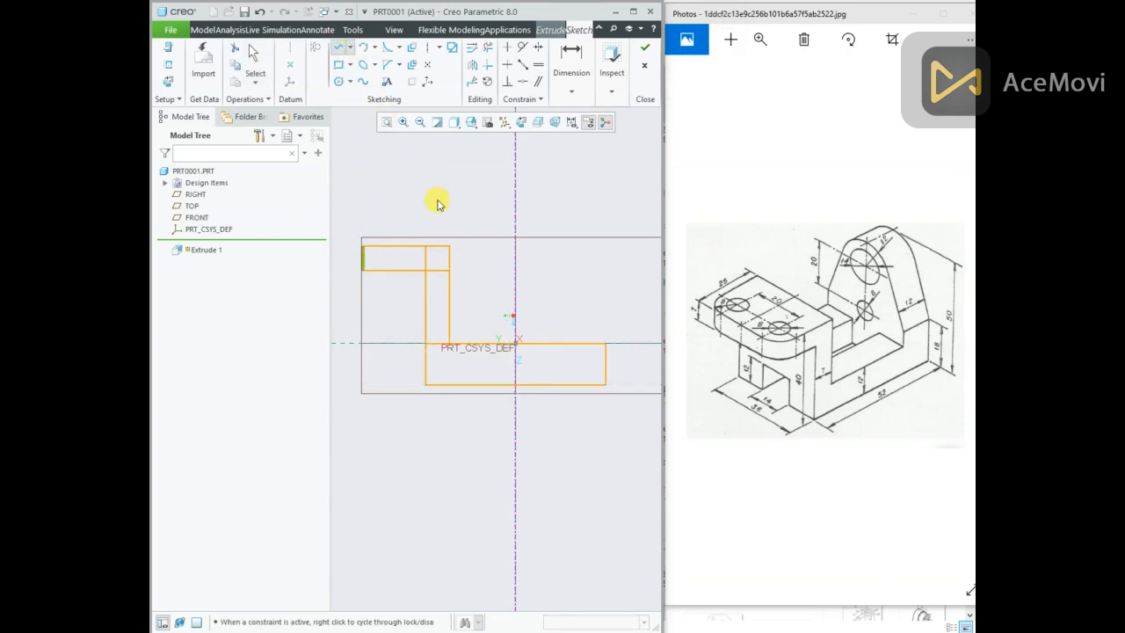
pyautogui.middleClick(431, 200)
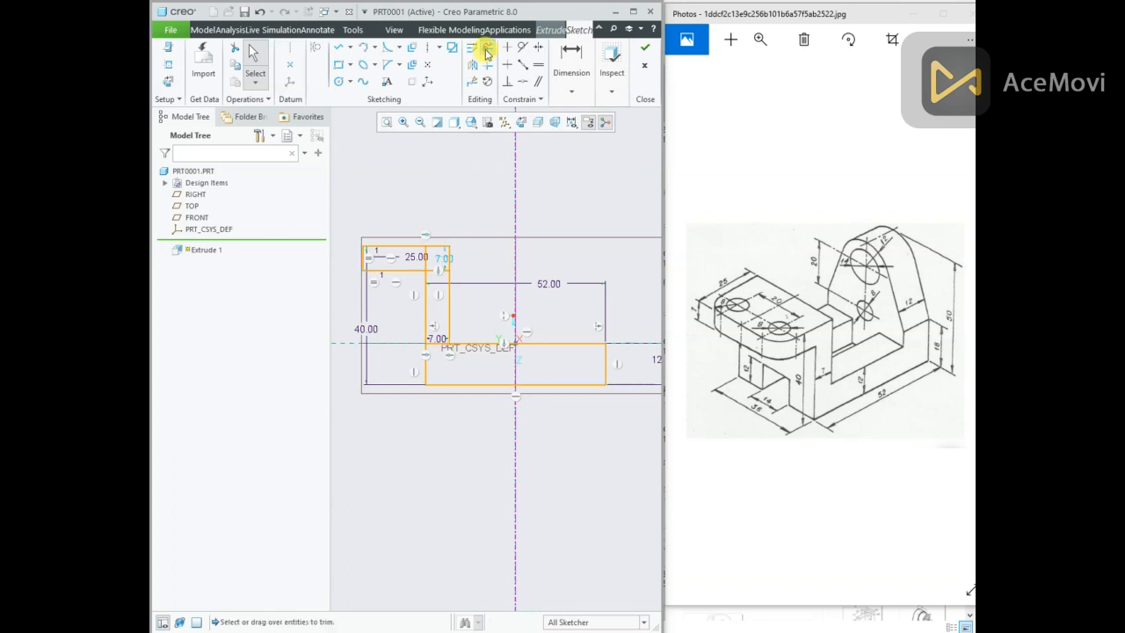
# Step: Trim the overlapping line segments inside the corner where the arm meets the vertical wall
pyautogui.click(486, 47)
pyautogui.click(438, 277)
pyautogui.click(429, 253)
pyautogui.middleClick(448, 211)
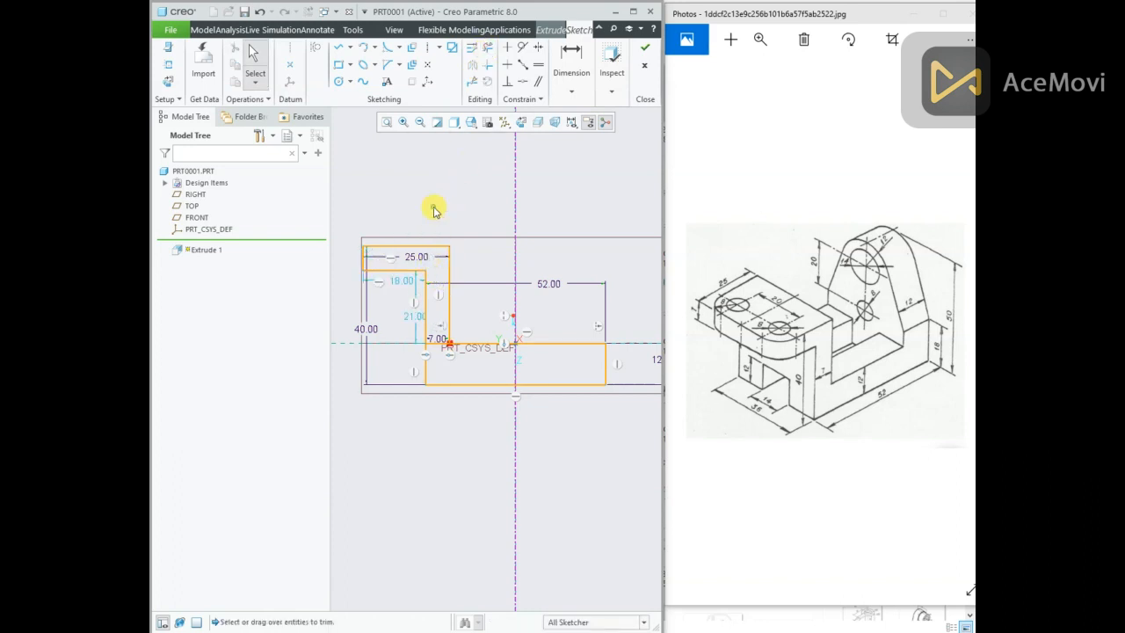
# Step: Rearrange the 25, 40, 7, 52 and 12 mm dimensions so they sit clear of the profile lines
pyautogui.moveTo(413, 256); pyautogui.dragTo(409, 218)
pyautogui.moveTo(372, 328); pyautogui.dragTo(341, 333)
pyautogui.moveTo(434, 339); pyautogui.dragTo(436, 410)
pyautogui.moveTo(540, 291); pyautogui.dragTo(500, 430)
pyautogui.scroll(-1, 490, 415)
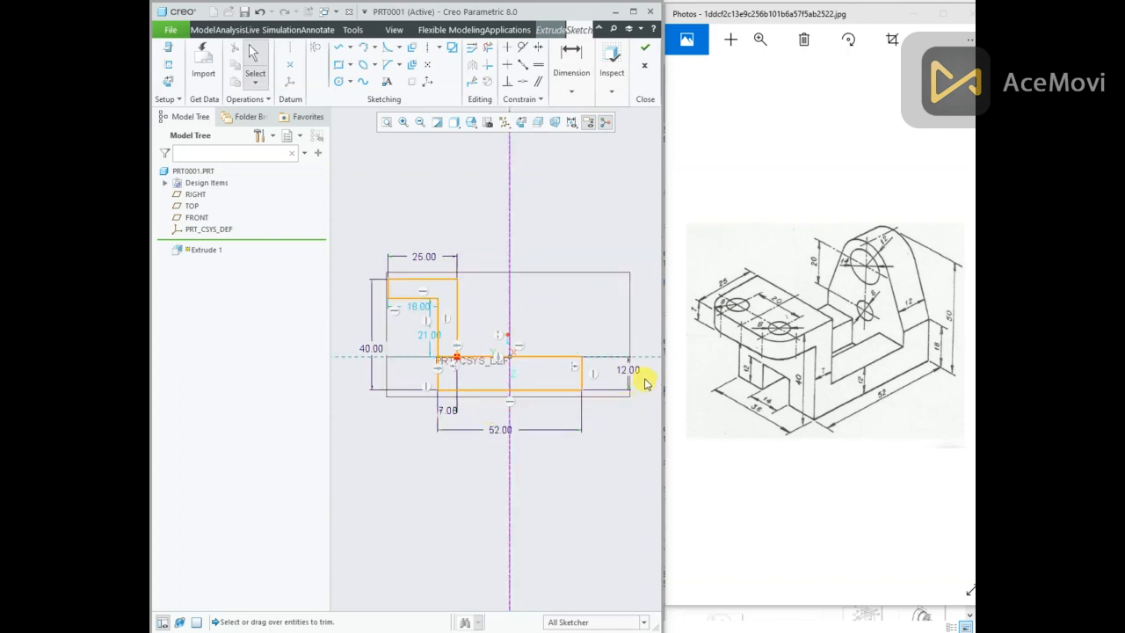
pyautogui.moveTo(627, 371); pyautogui.dragTo(598, 372)
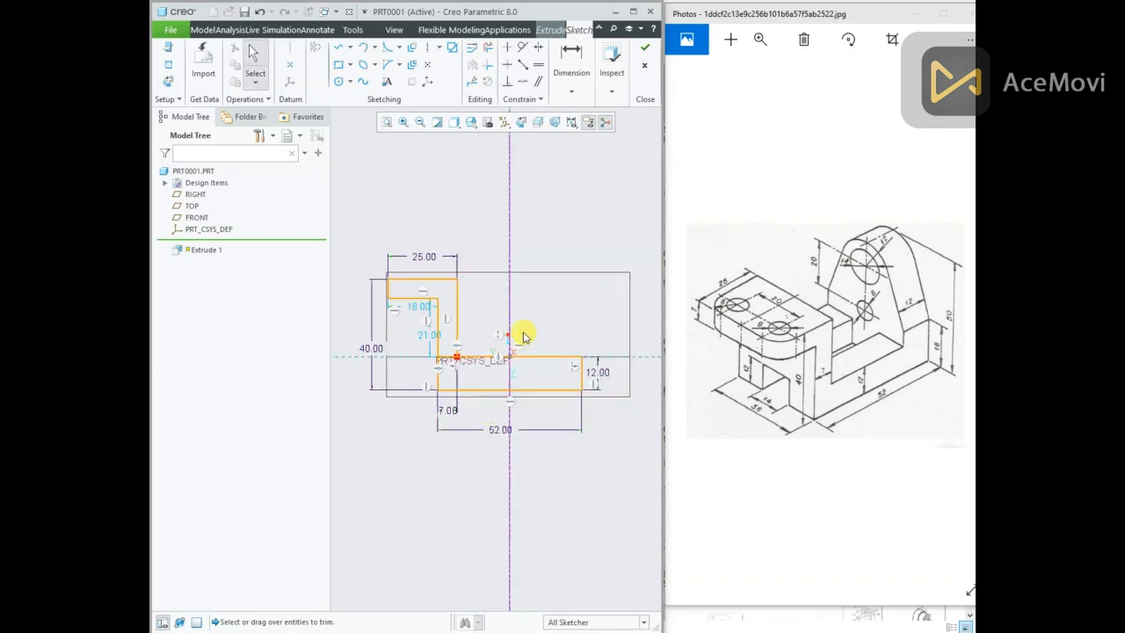
# Step: Trim the horizontal segment separating the 7 mm vertical wall from the base
pyautogui.scroll(1, 523, 337)
pyautogui.click(487, 49)
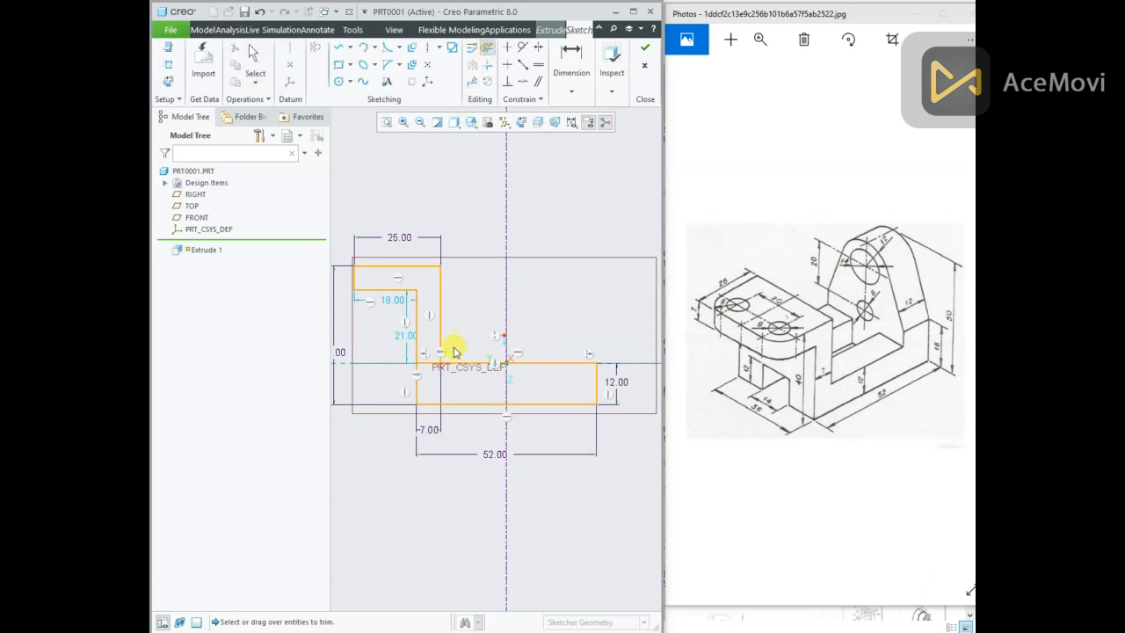
pyautogui.click(435, 367)
pyautogui.middleClick(463, 289)
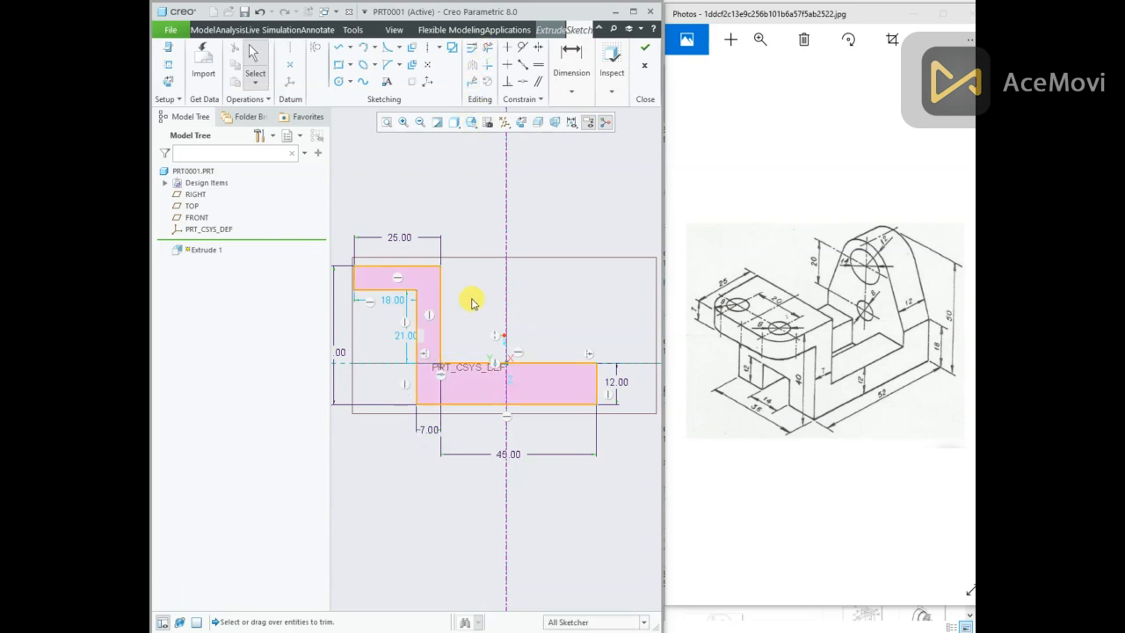
# Step: Sketch a vertical line about 44 mm long upward from the base's upper right corner
pyautogui.click(335, 50)
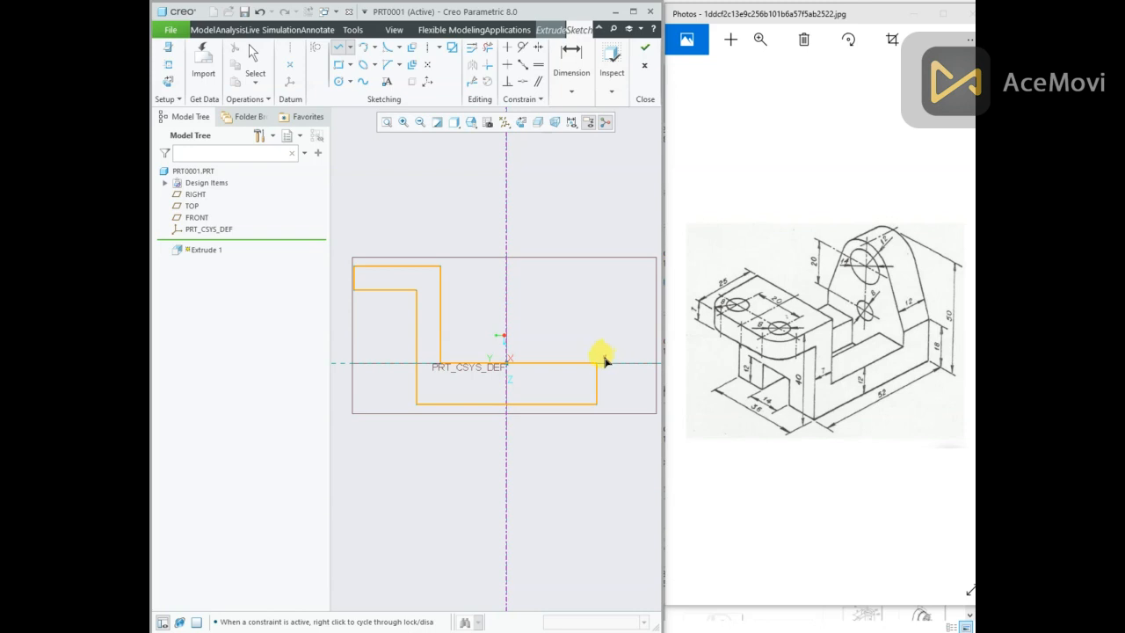
pyautogui.click(595, 363)
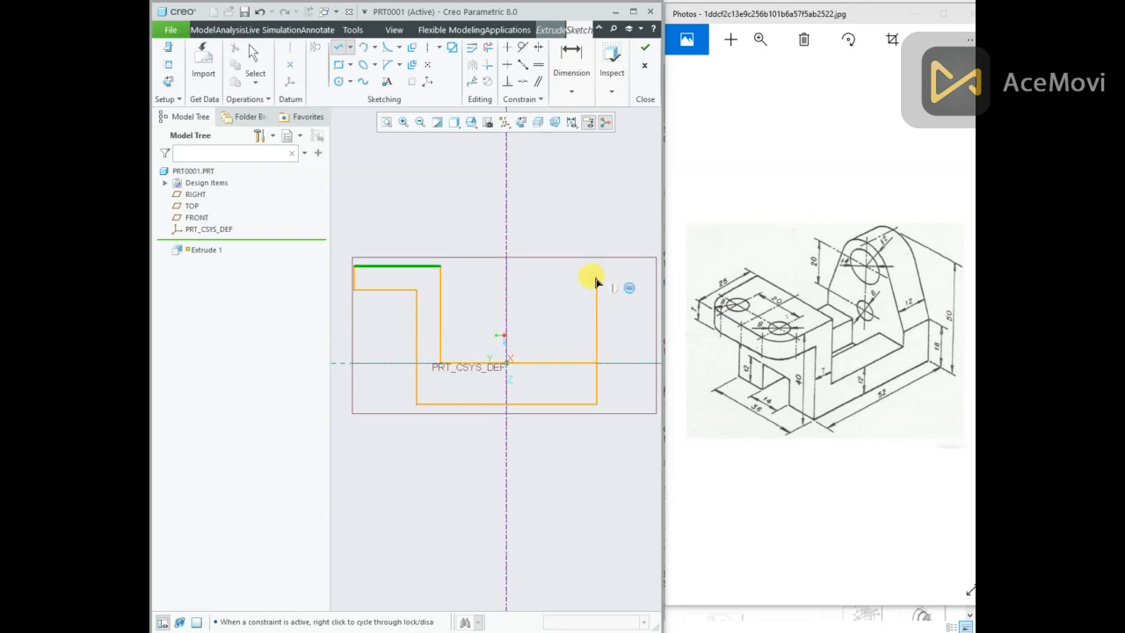
pyautogui.click(597, 210)
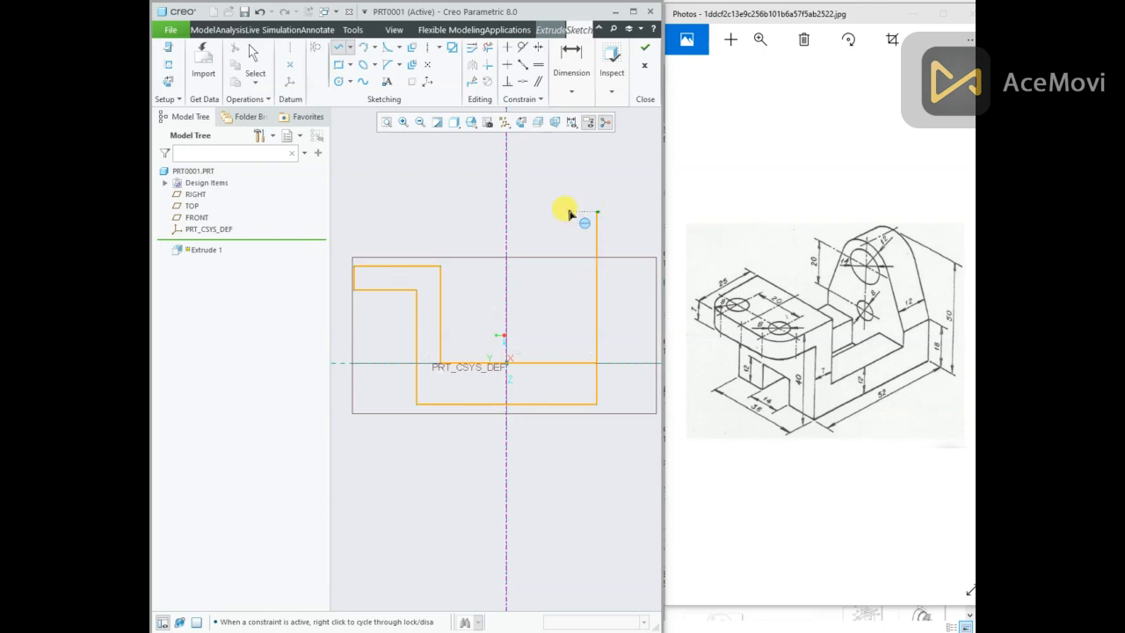
pyautogui.middleClick(565, 211)
# Step: Dimension the overall height from the base's bottom to the new vertical line's upper end as 50 mm
pyautogui.rightClick(564, 208)
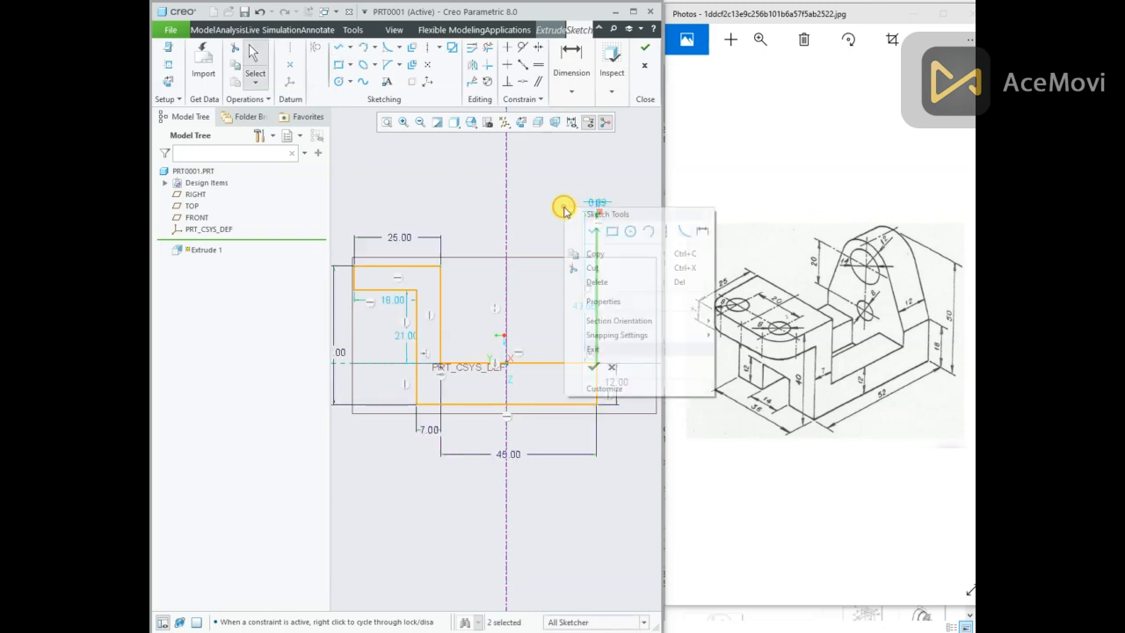
pyautogui.click(700, 236)
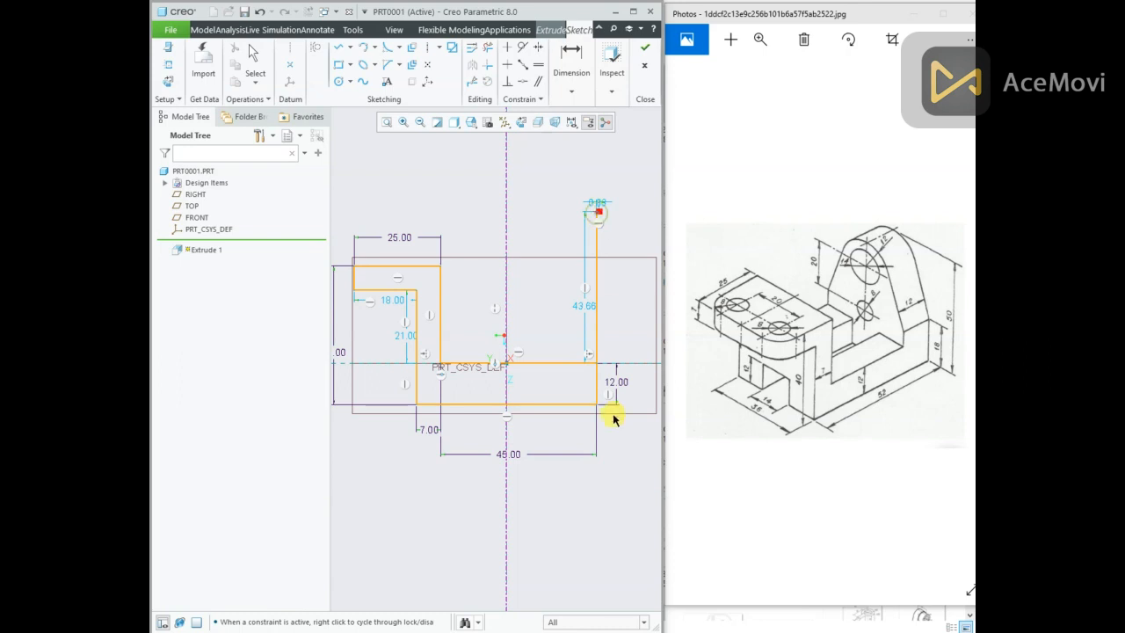
pyautogui.click(597, 408)
pyautogui.middleClick(531, 312)
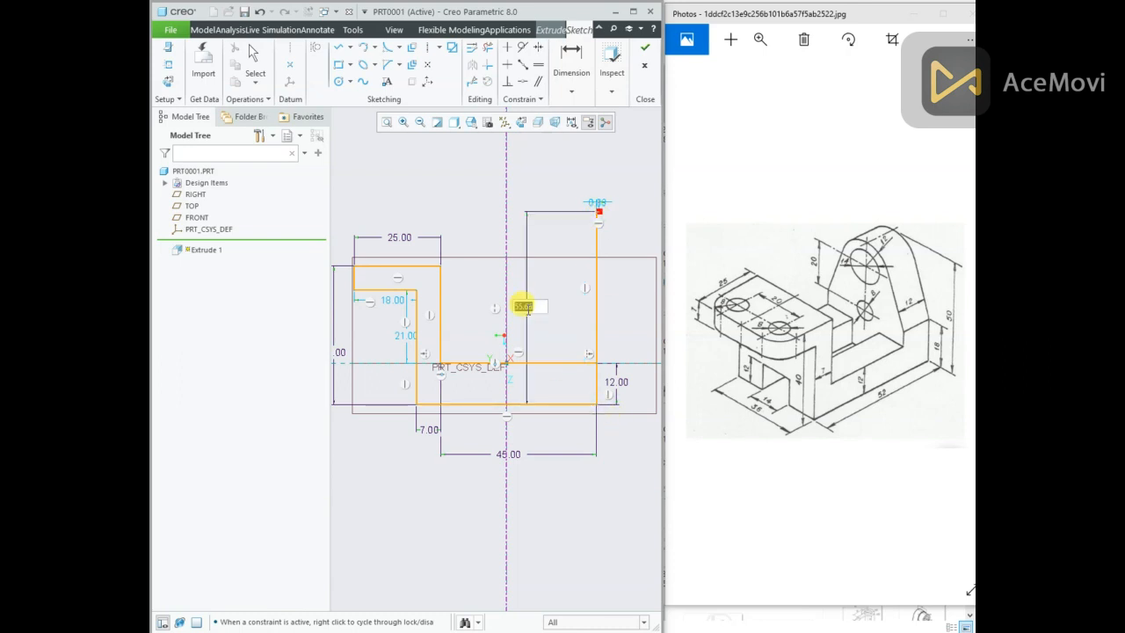
pyautogui.write('50')
pyautogui.press('Return')
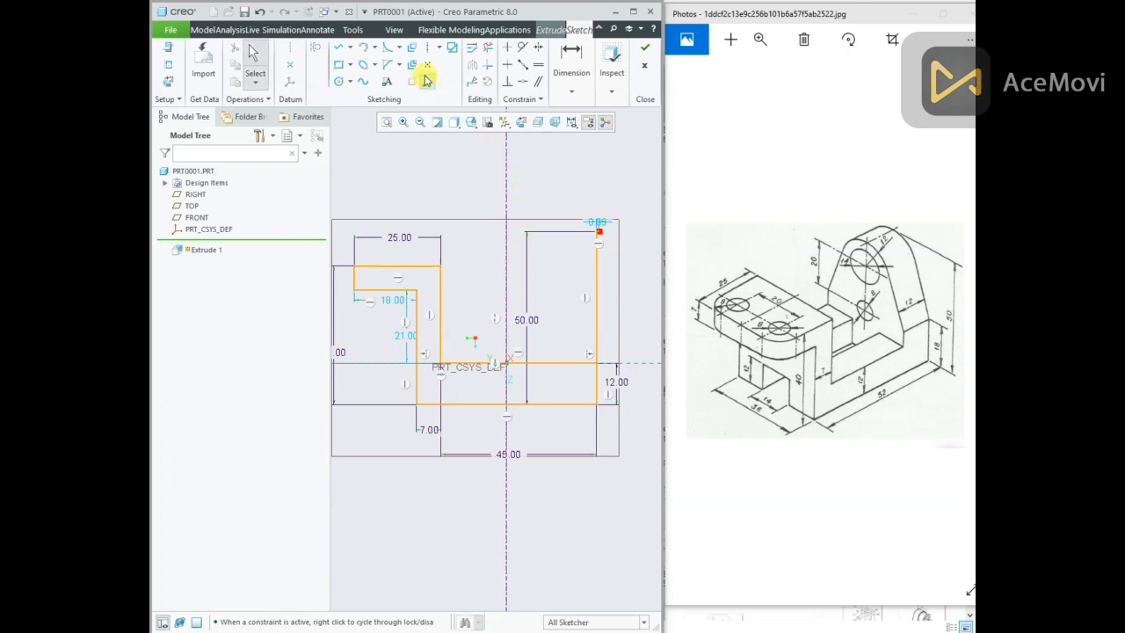
# Step: Offset the right vertical line by -12 mm toward the inside of the profile
pyautogui.click(412, 47)
pyautogui.click(594, 304)
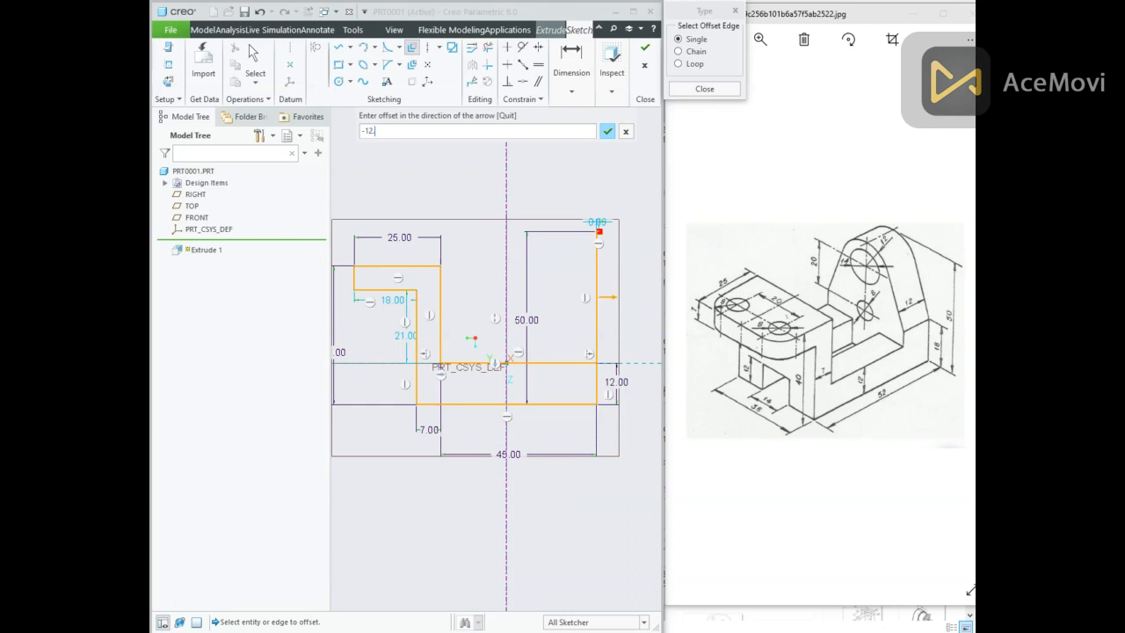
pyautogui.press('Return')
pyautogui.middleClick(572, 186)
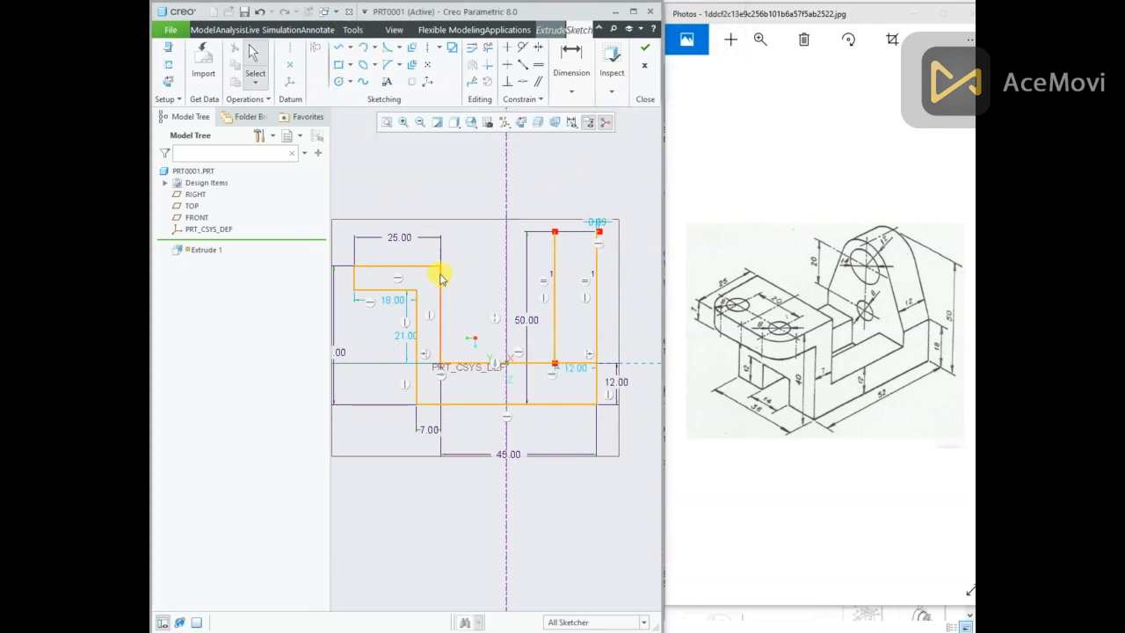
# Step: Sketch a horizontal line closing the top of the right upright between its two vertical lines
pyautogui.scroll(1, 441, 276)
pyautogui.scroll(-1, 489, 217)
pyautogui.click(340, 52)
pyautogui.click(543, 246)
pyautogui.click(583, 246)
pyautogui.middleClick(575, 210)
pyautogui.middleClick(580, 227)
pyautogui.scroll(-5, 590, 277)
# Step: Trim the stray stub at the right upright's top corner and the segment separating the upright from the base
pyautogui.click(489, 50)
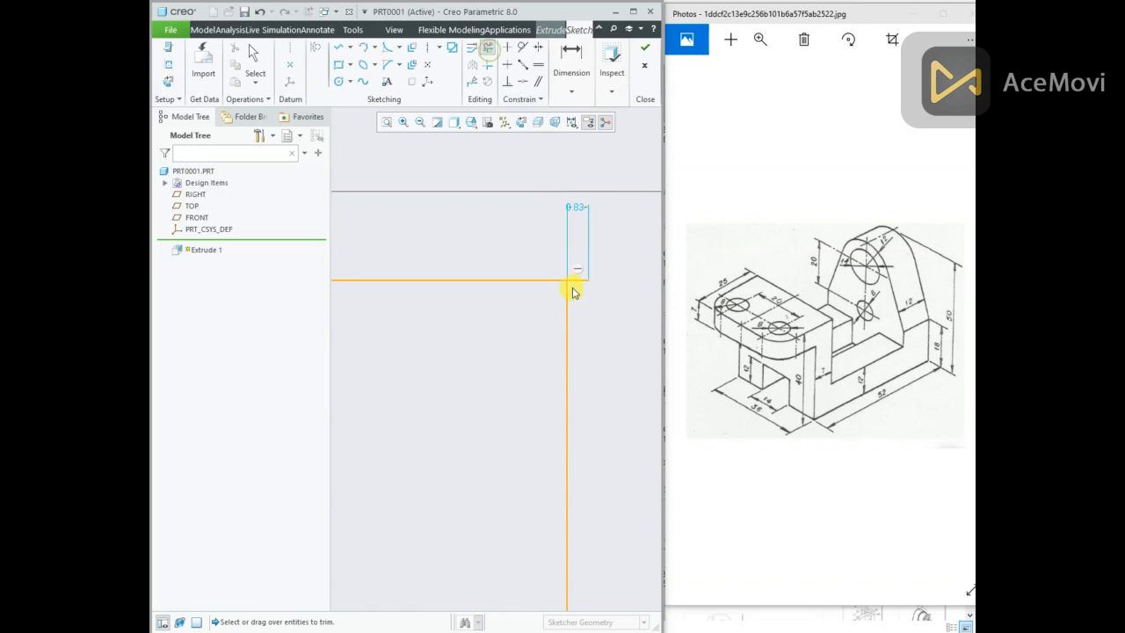
pyautogui.click(581, 280)
pyautogui.scroll(5, 583, 264)
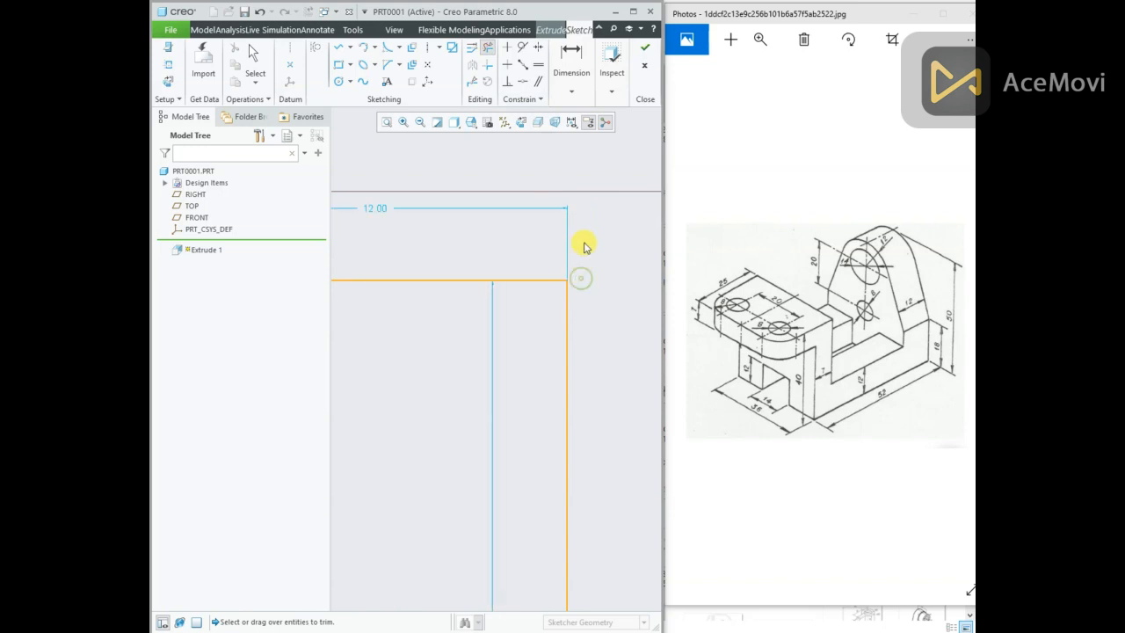
pyautogui.click(551, 409)
pyautogui.scroll(1, 550, 390)
pyautogui.middleClick(550, 391)
pyautogui.scroll(2, 551, 391)
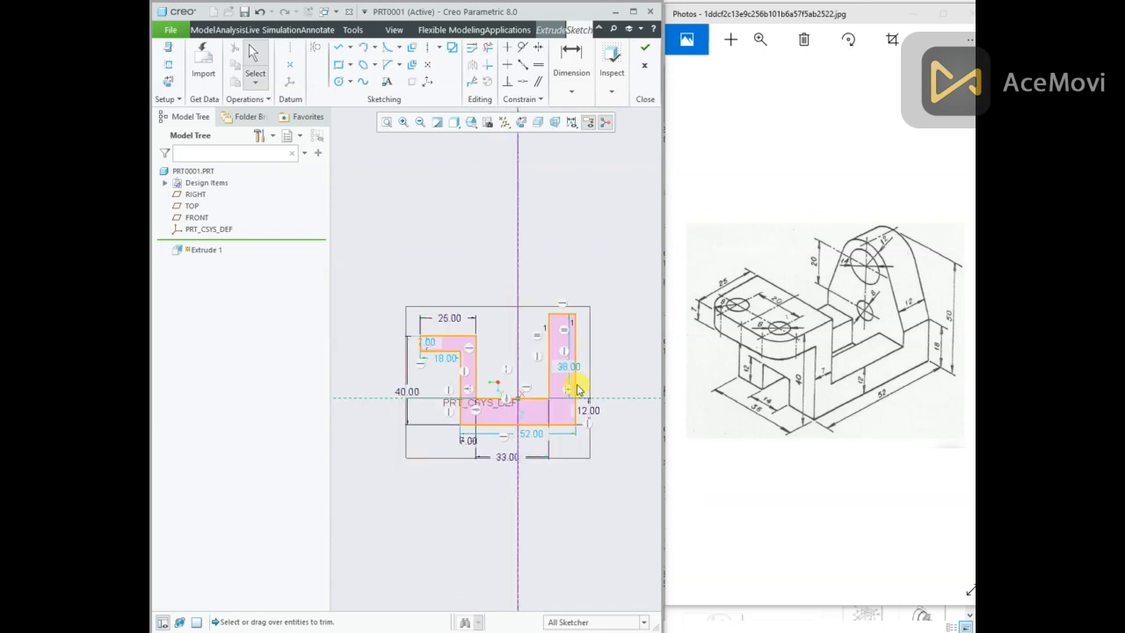
# Step: Move the right upright's height dimension outside the profile and fix it as a strong dimension at 38 mm
pyautogui.scroll(-2, 567, 383)
pyautogui.moveTo(572, 365); pyautogui.dragTo(604, 364)
pyautogui.click(618, 358)
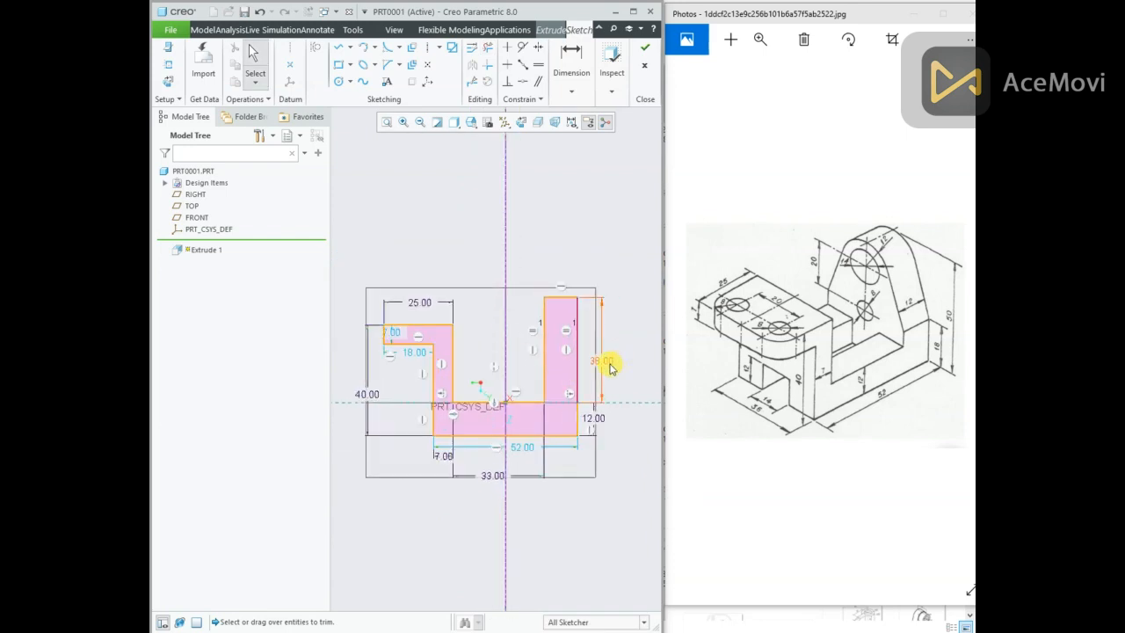
pyautogui.click(607, 362)
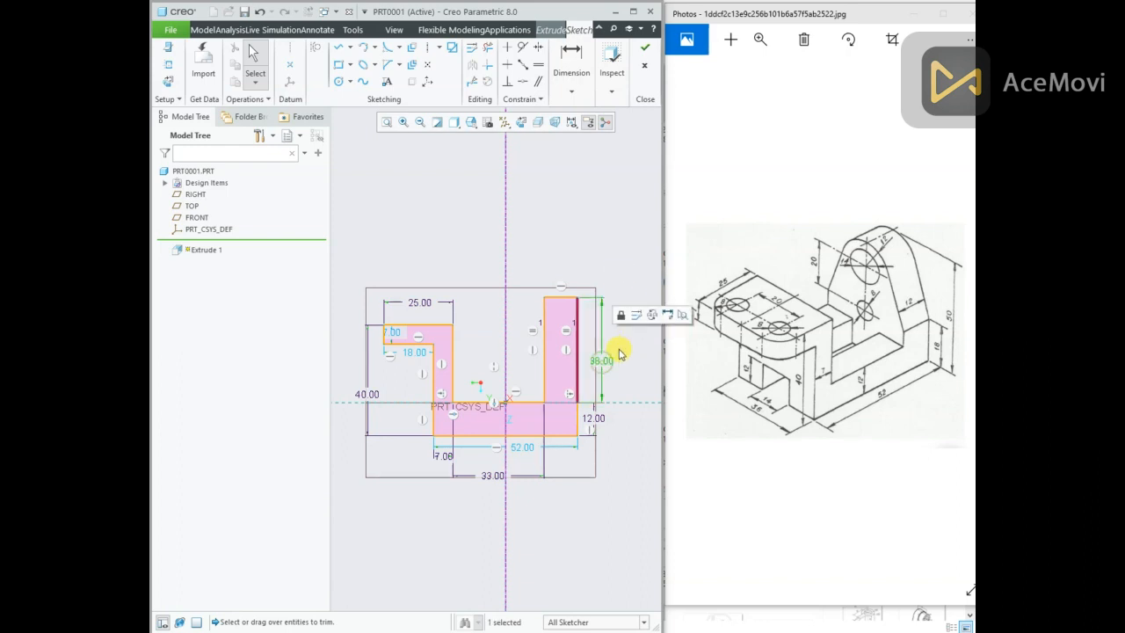
pyautogui.click(626, 314)
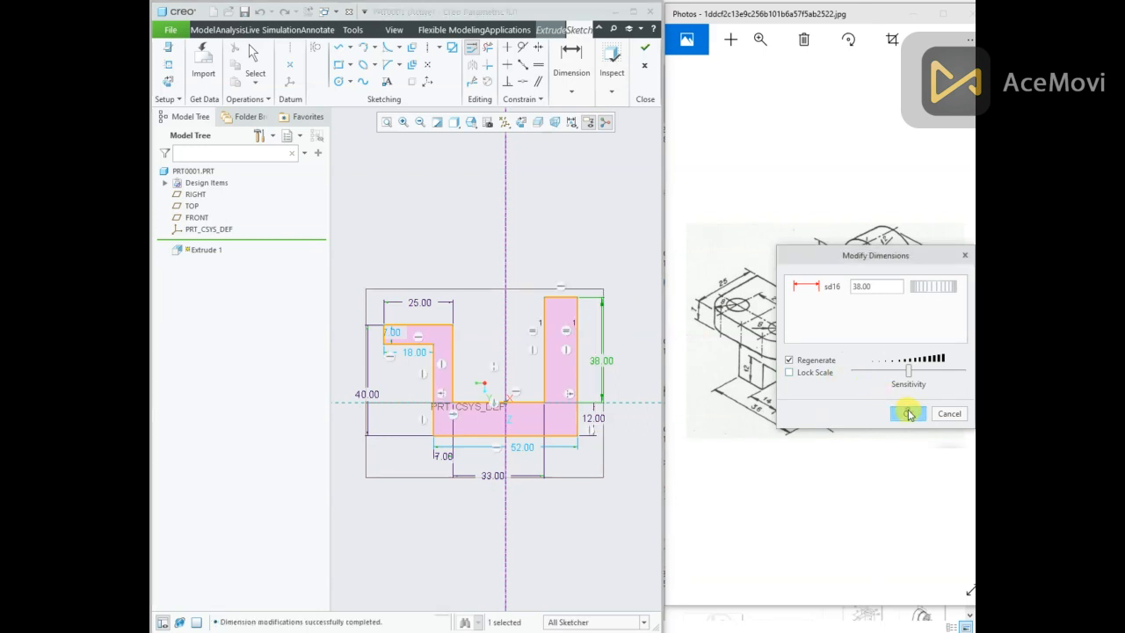
pyautogui.click(906, 413)
pyautogui.click(606, 366)
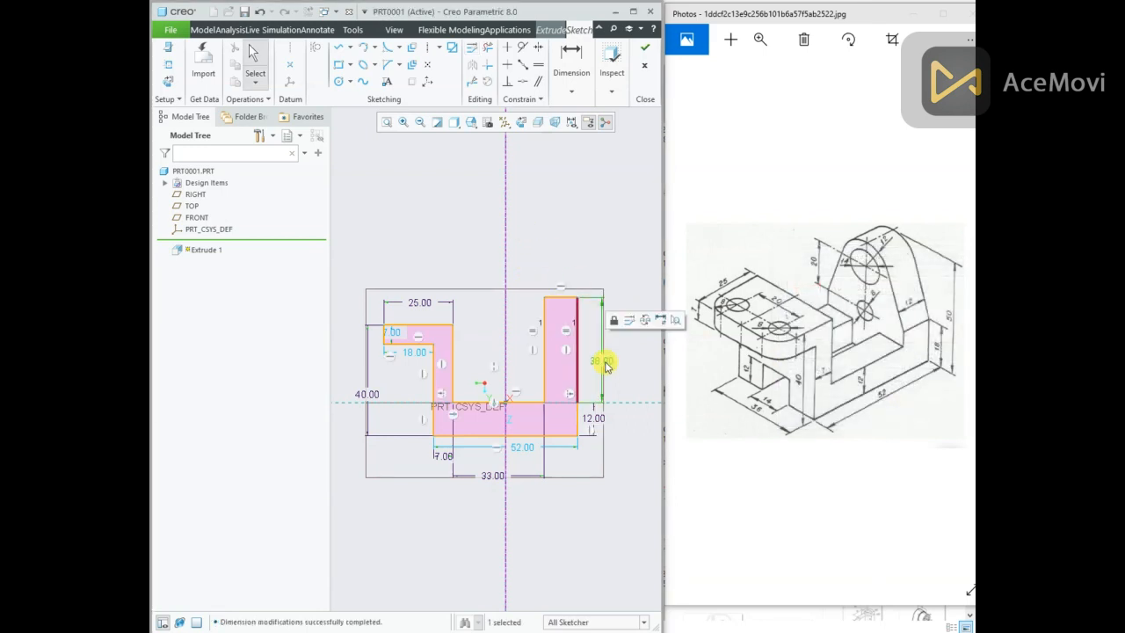
pyautogui.click(658, 320)
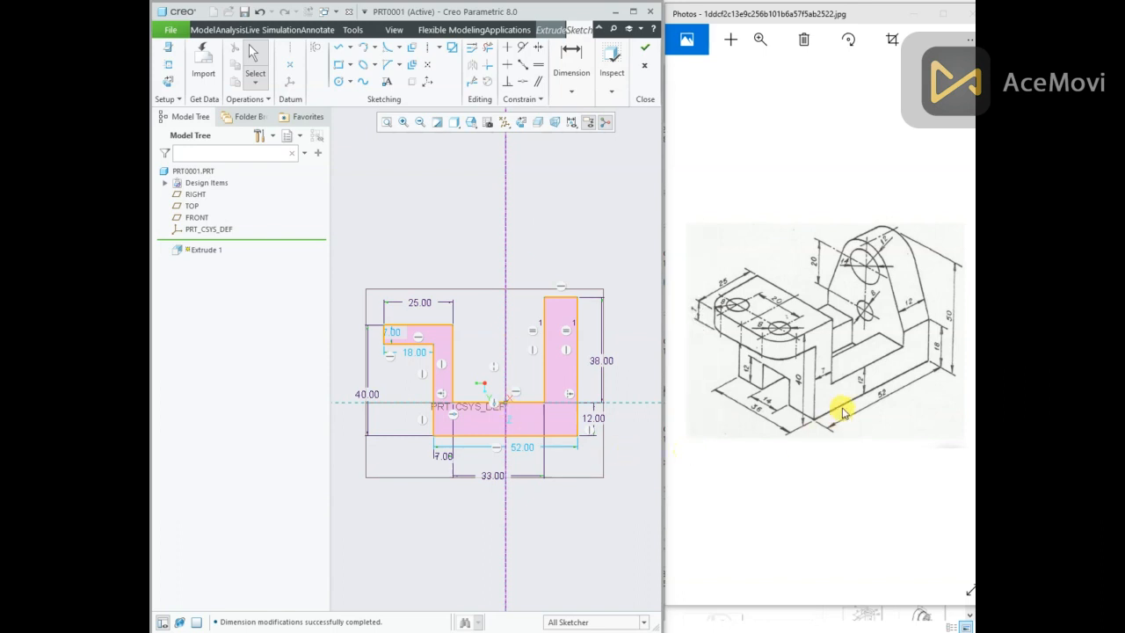
# Step: Finish the profile sketch and extrude it symmetrically to a total depth of 36 mm as a solid
pyautogui.moveTo(611, 295)
pyautogui.mouseDown(button='middle')
pyautogui.moveTo(583, 289)
pyautogui.moveTo(579, 304)
pyautogui.moveTo(586, 257)
pyautogui.mouseUp(button='middle')
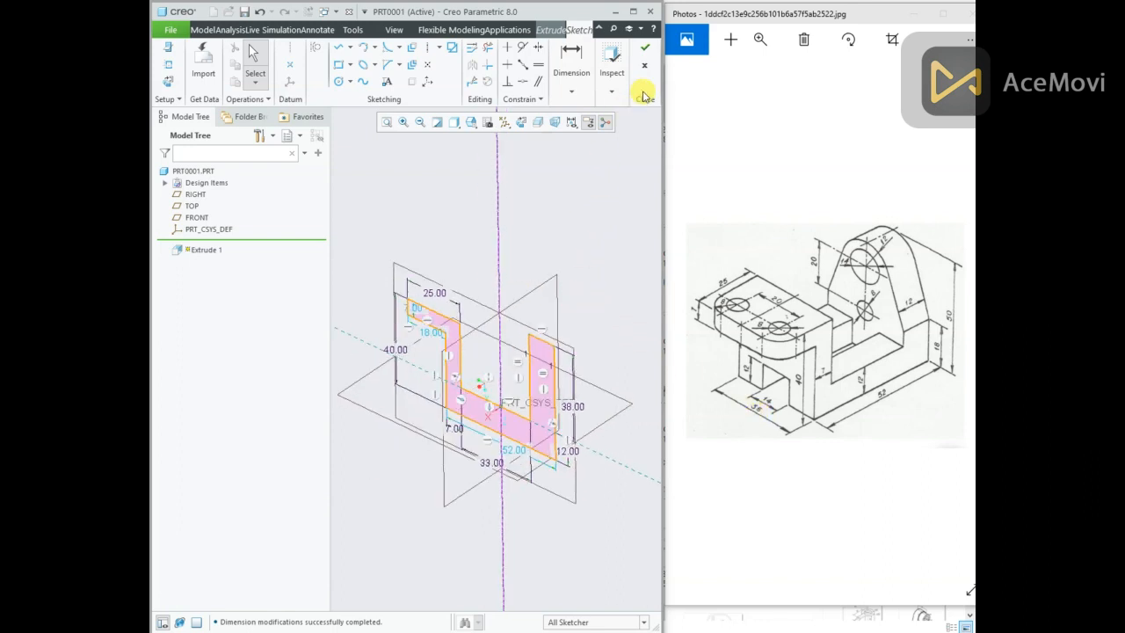
pyautogui.rightClick(585, 176)
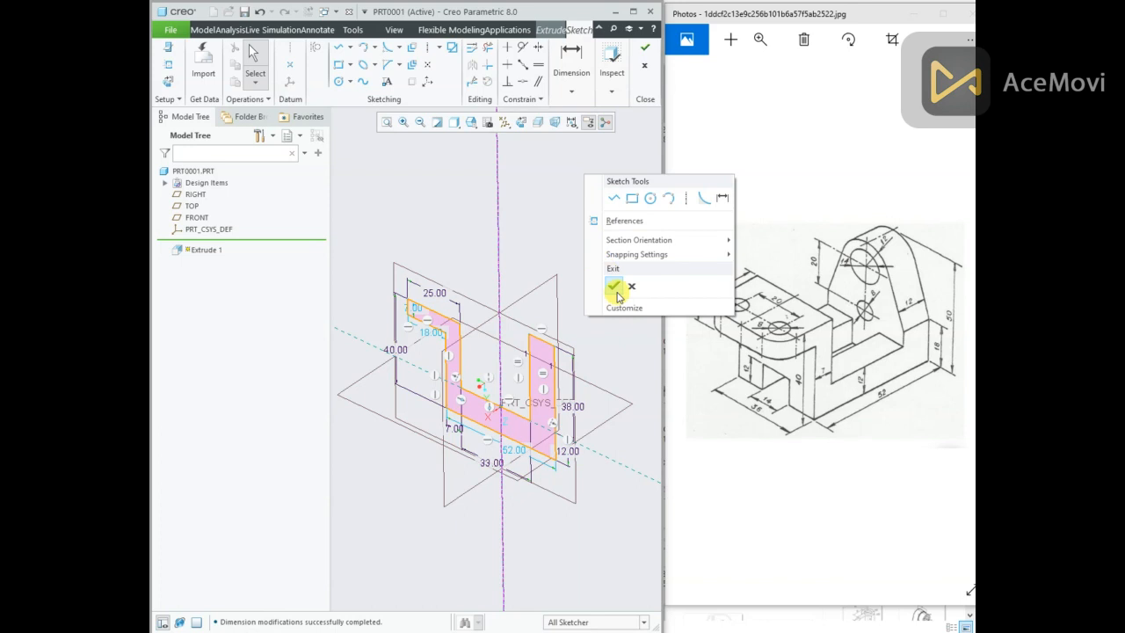
pyautogui.click(613, 288)
pyautogui.click(281, 66)
pyautogui.click(291, 91)
pyautogui.write('36')
pyautogui.press('Return')
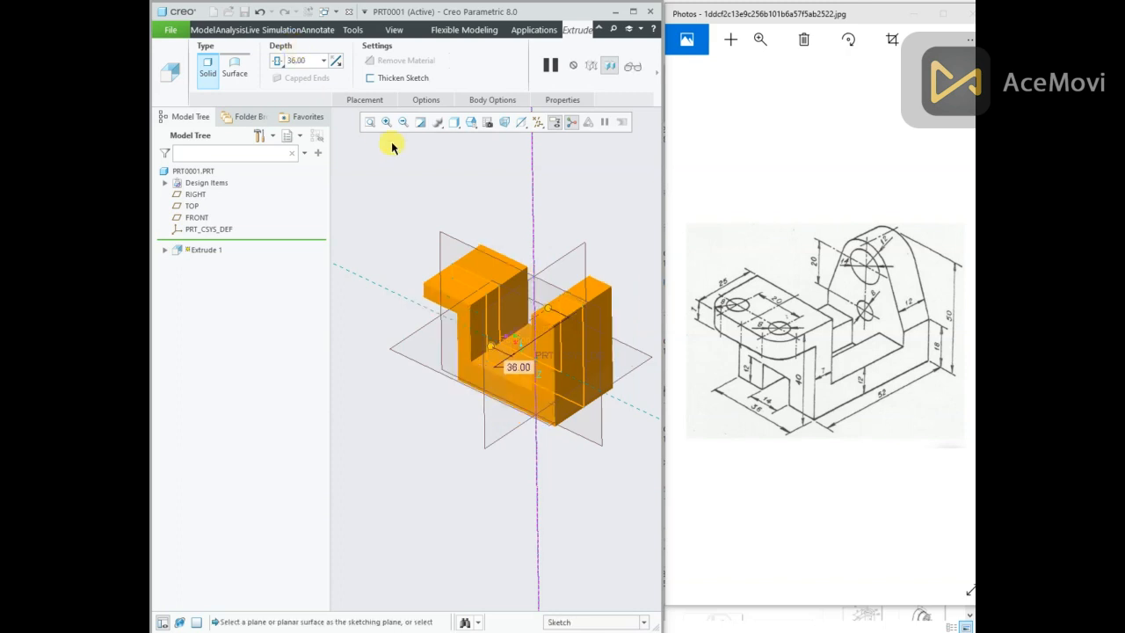
pyautogui.click(656, 79)
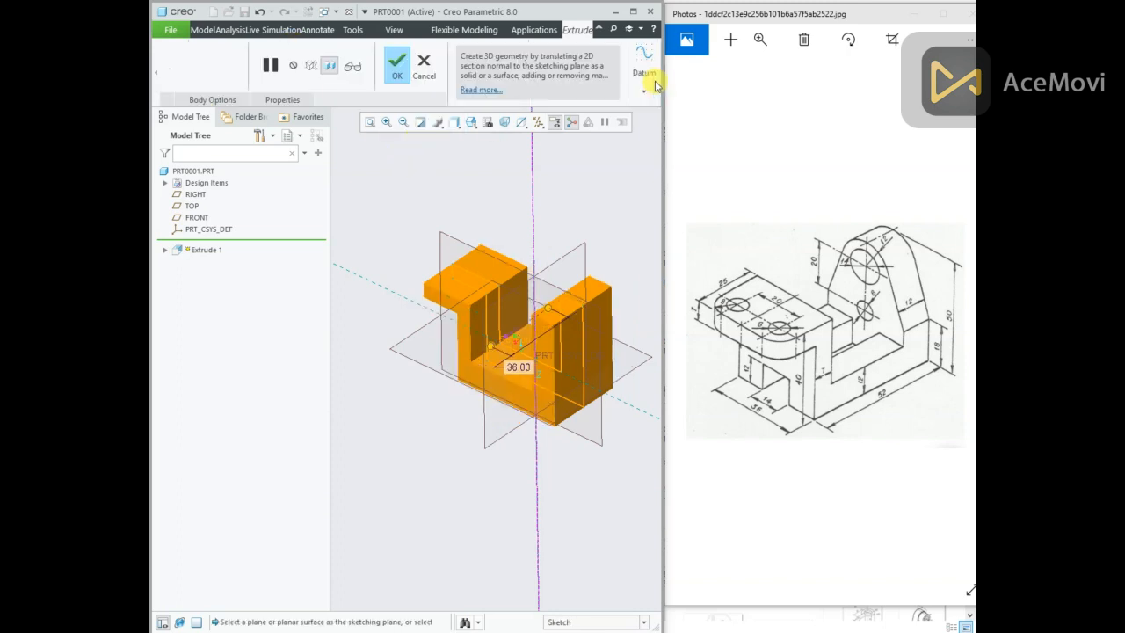
pyautogui.click(393, 71)
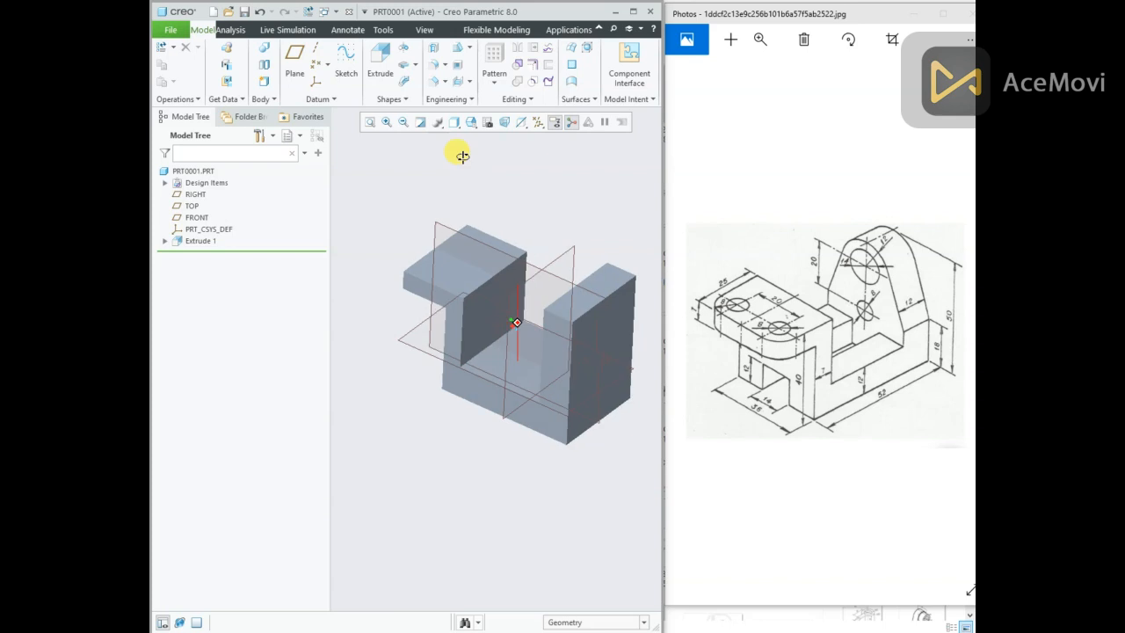
# Step: Set the model's display style to shaded with edges
pyautogui.click(455, 123)
pyautogui.click(463, 143)
pyautogui.click(454, 122)
pyautogui.click(461, 152)
# Step: Start an extrude sketch on the arm's top face and orient the view parallel to the sketch plane
pyautogui.moveTo(433, 173); pyautogui.dragTo(402, 196, button='middle')
pyautogui.click(459, 229)
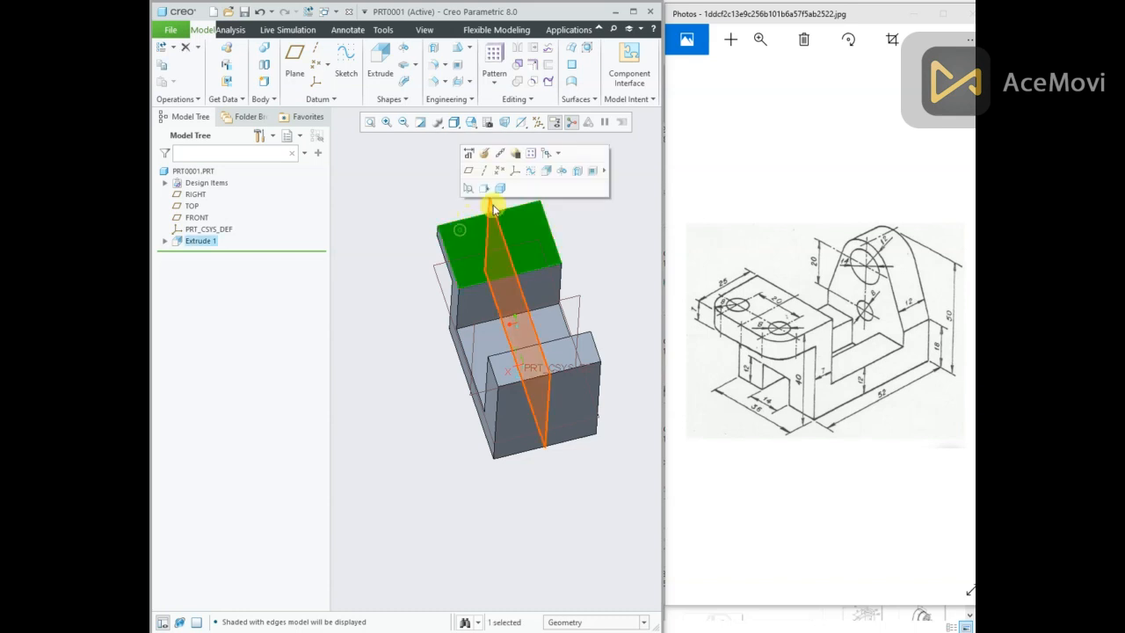
pyautogui.click(534, 171)
pyautogui.click(521, 123)
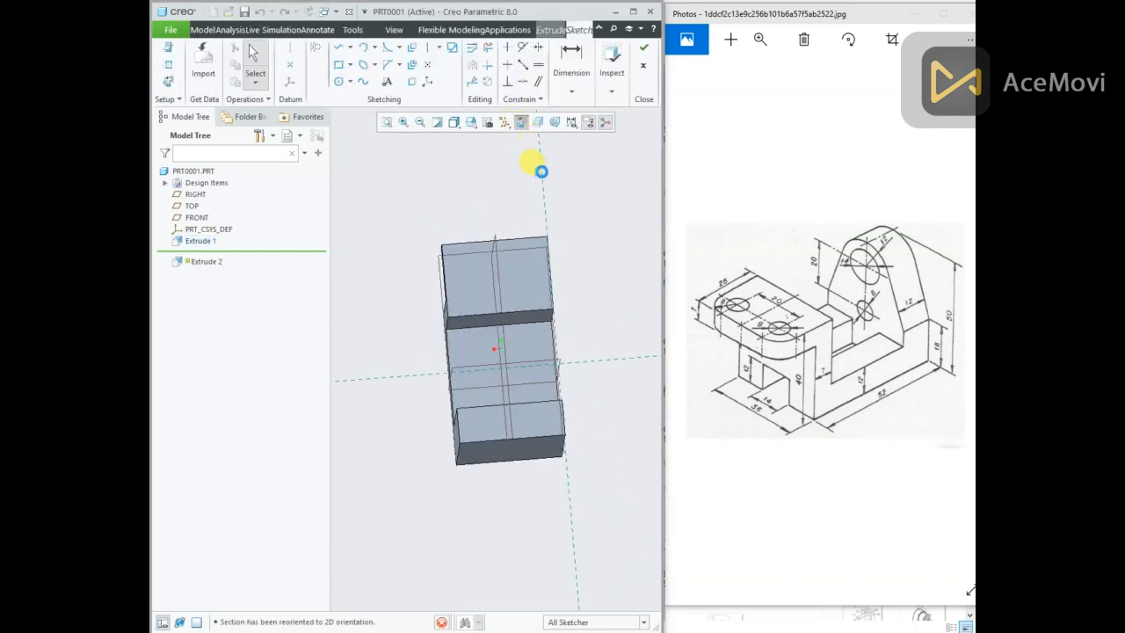
# Step: Hide the datum display, including the datum planes
pyautogui.click(506, 124)
pyautogui.click(505, 139)
pyautogui.click(469, 162)
pyautogui.scroll(1, 467, 193)
pyautogui.rightClick(470, 177)
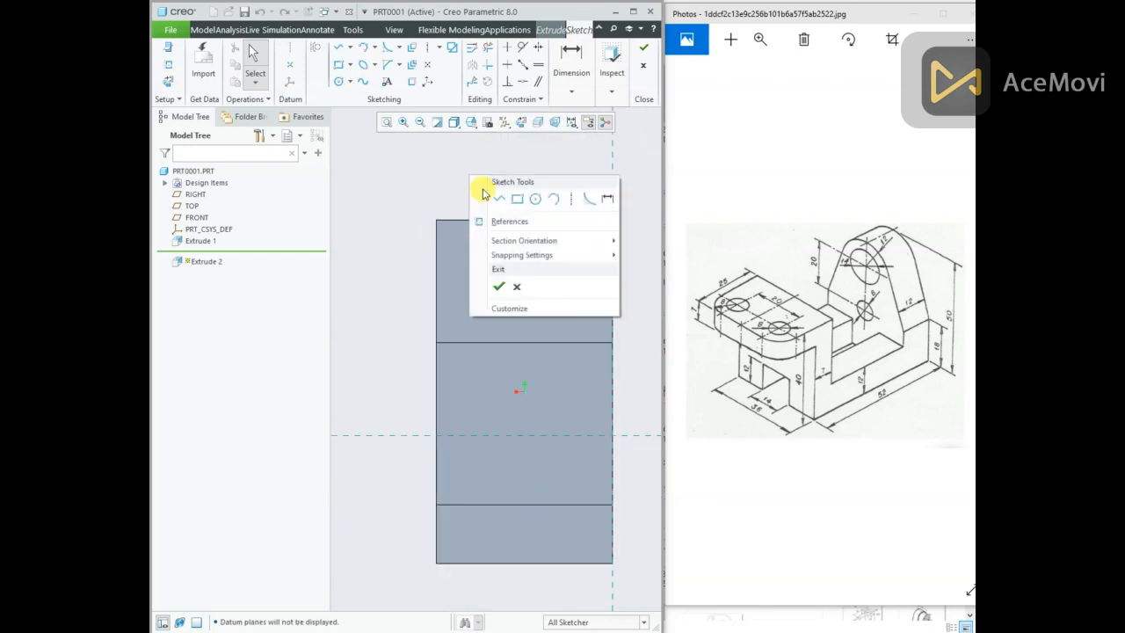
pyautogui.click(496, 222)
pyautogui.click(507, 220)
pyautogui.click(437, 249)
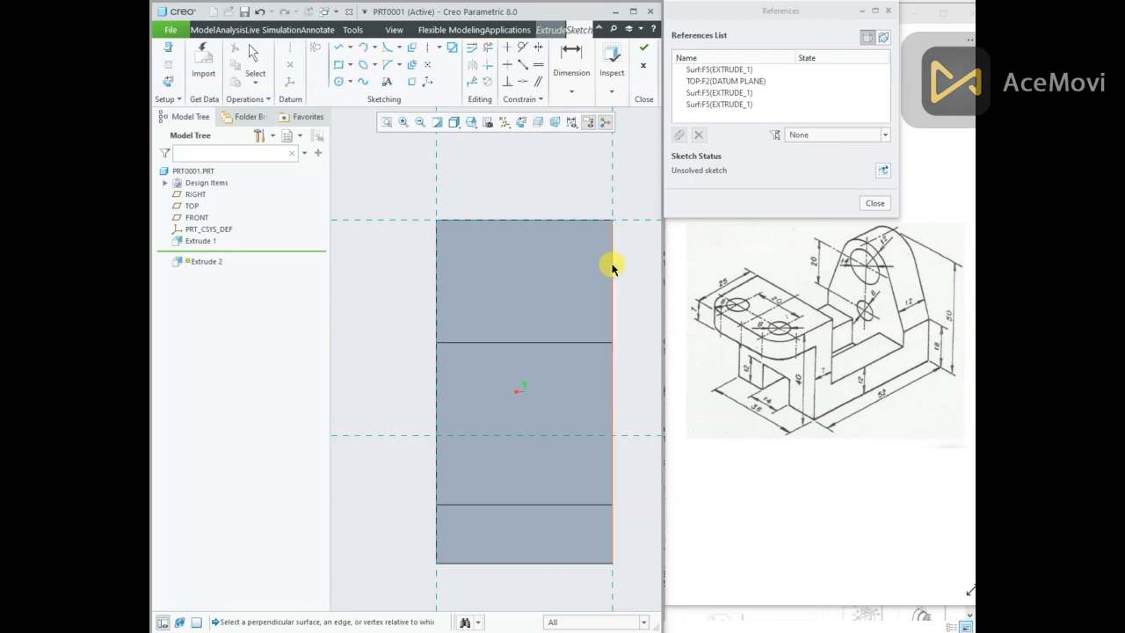
pyautogui.click(874, 203)
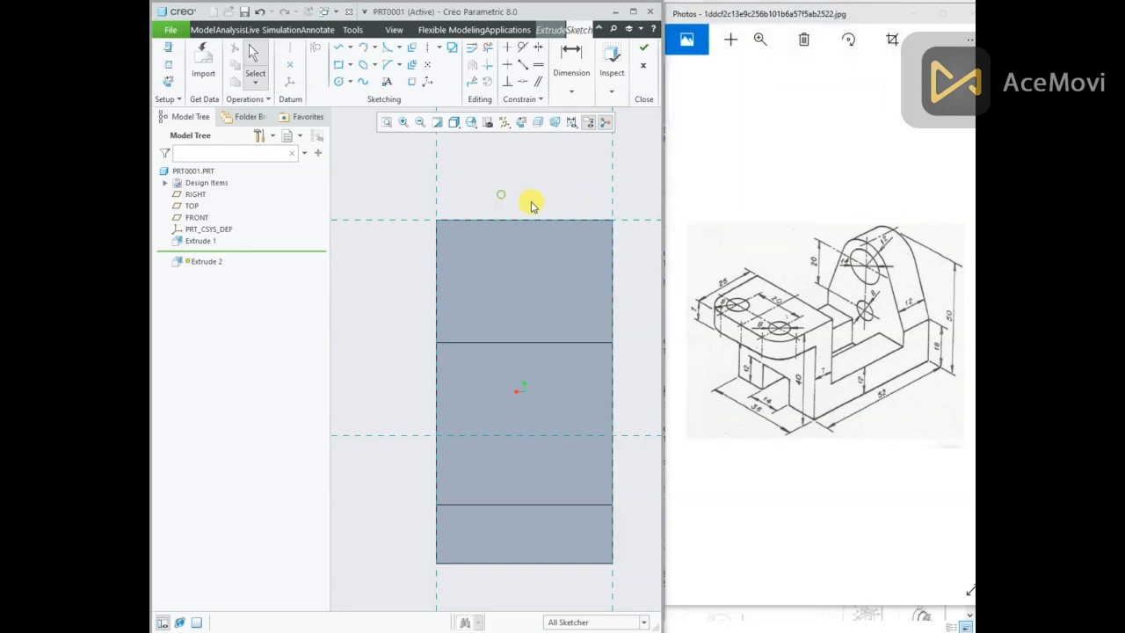
pyautogui.rightClick(493, 156)
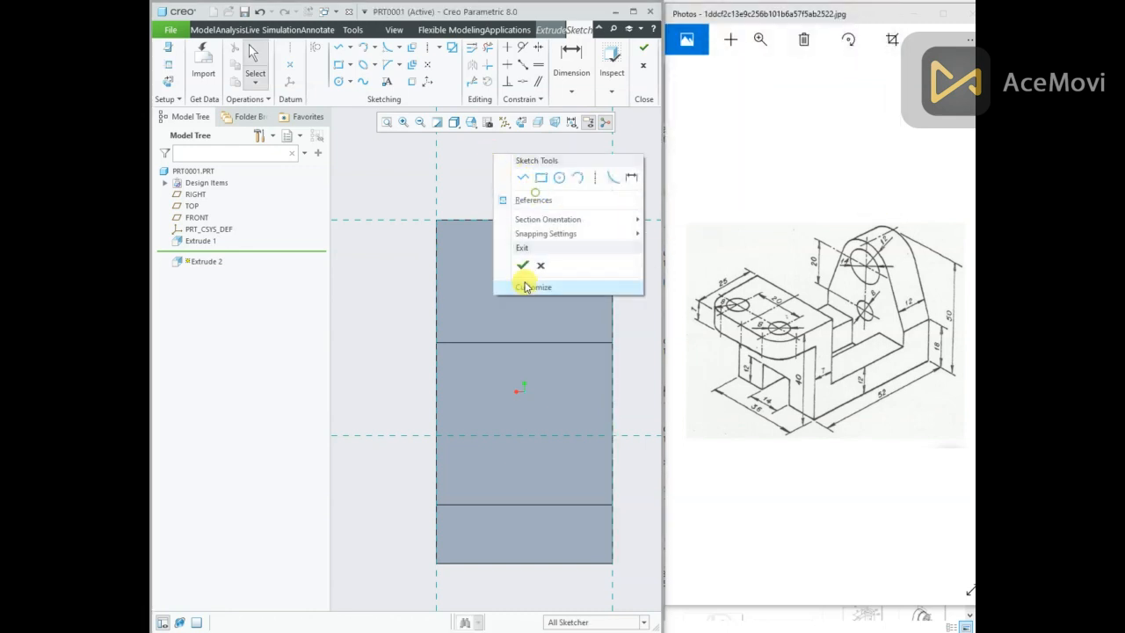
pyautogui.click(536, 200)
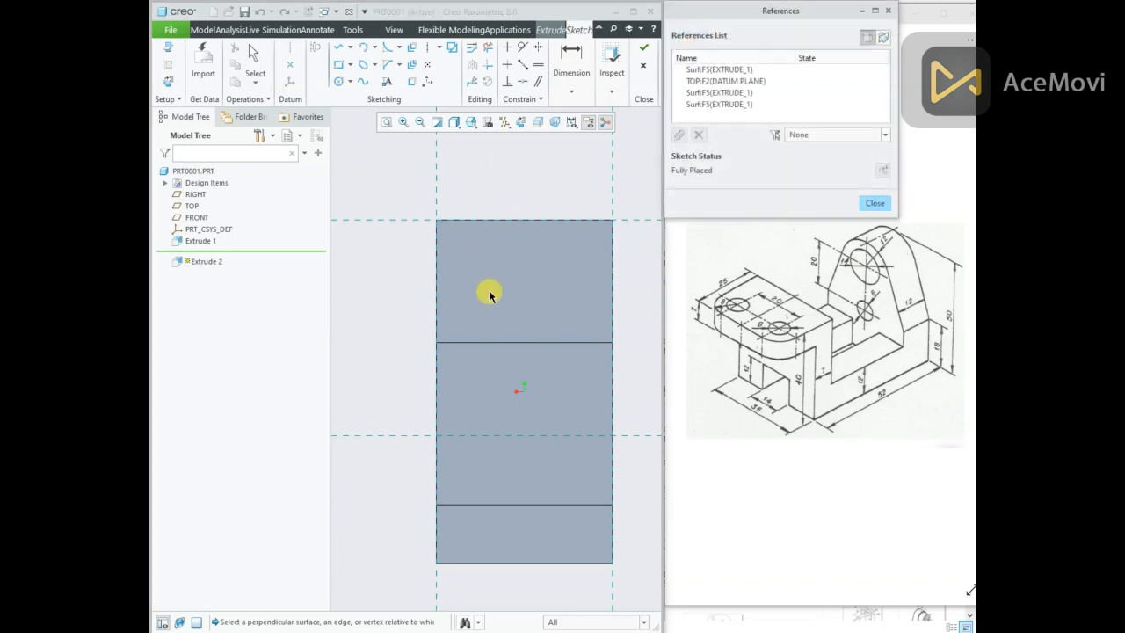
pyautogui.click(489, 342)
pyautogui.click(850, 204)
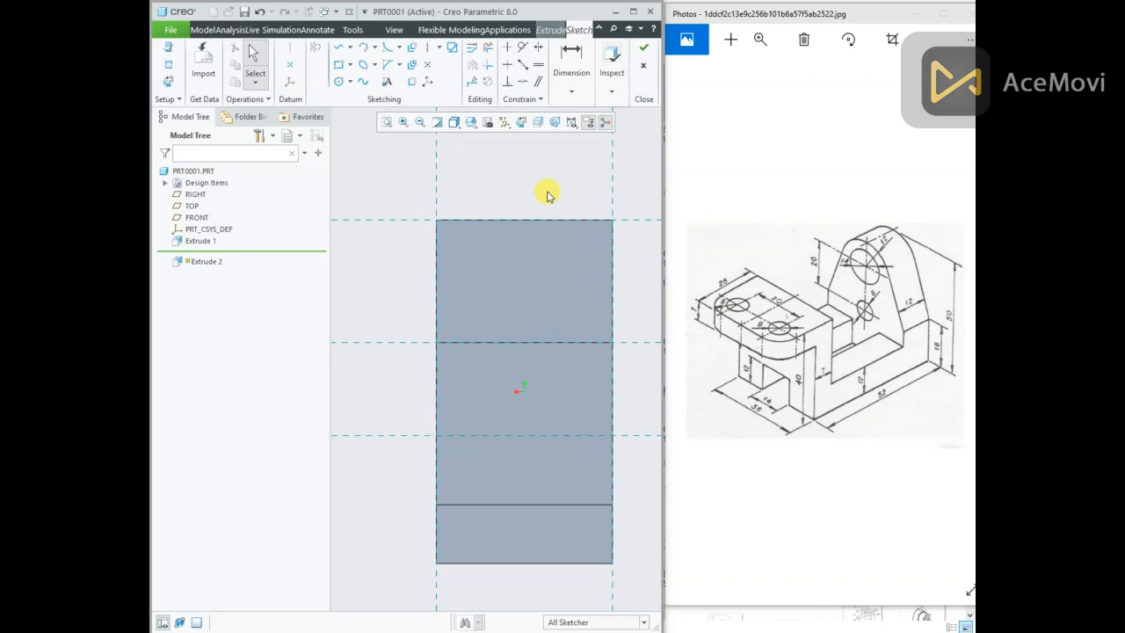
pyautogui.click(643, 67)
pyautogui.click(601, 344)
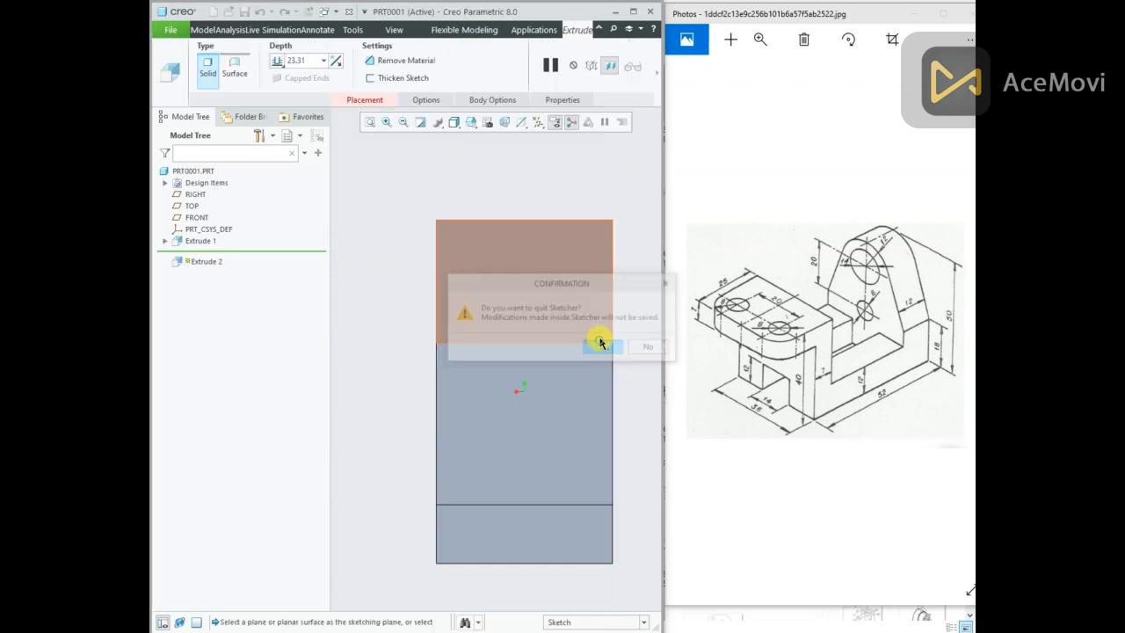
pyautogui.rightClick(591, 174)
pyautogui.click(655, 74)
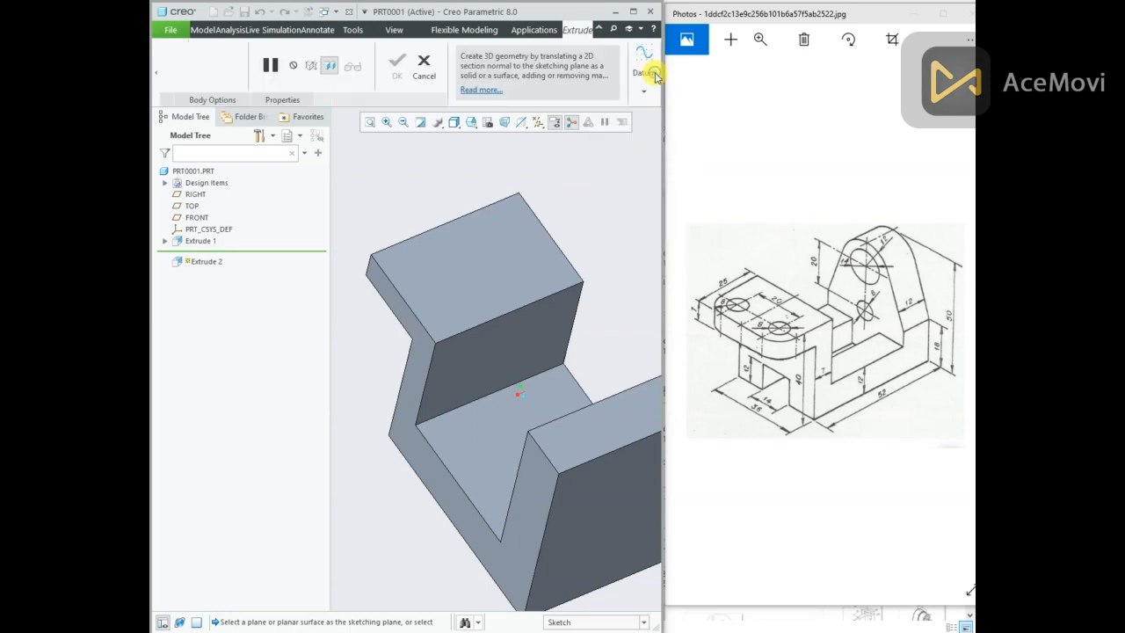
pyautogui.click(424, 64)
# Step: Start a round on an edge at the arm's free end and set its radius to 8 mm
pyautogui.moveTo(565, 170)
pyautogui.mouseDown(button='middle')
pyautogui.moveTo(535, 168)
pyautogui.moveTo(594, 180)
pyautogui.moveTo(592, 193)
pyautogui.moveTo(595, 173)
pyautogui.moveTo(585, 171)
pyautogui.moveTo(593, 191)
pyautogui.mouseUp(button='middle')
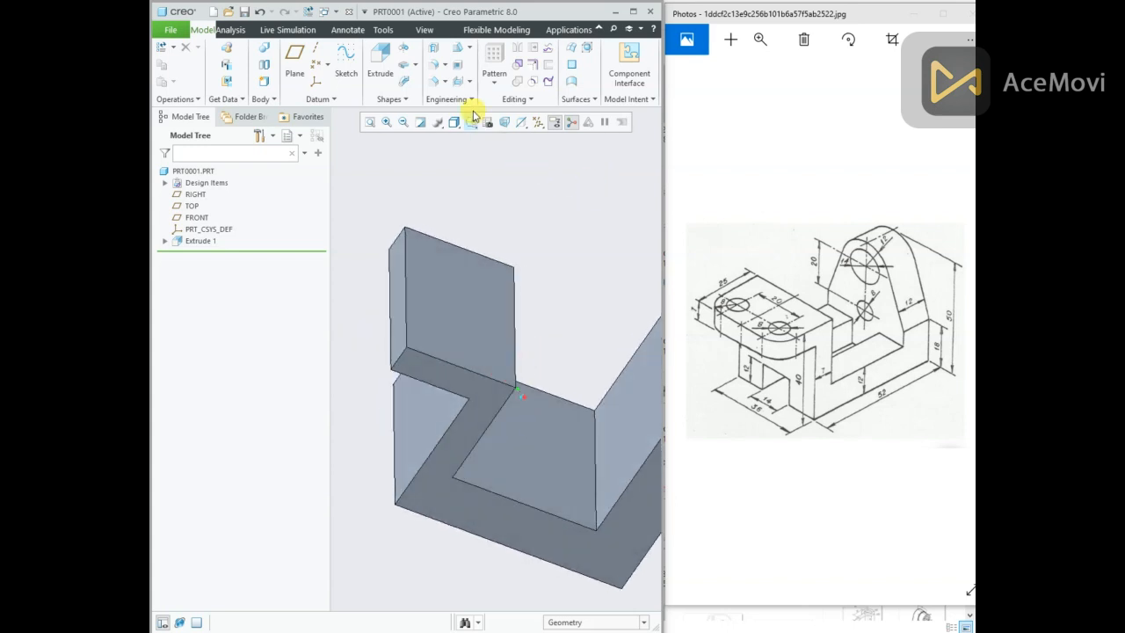
pyautogui.click(437, 67)
pyautogui.scroll(-3, 602, 268)
pyautogui.scroll(3, 495, 264)
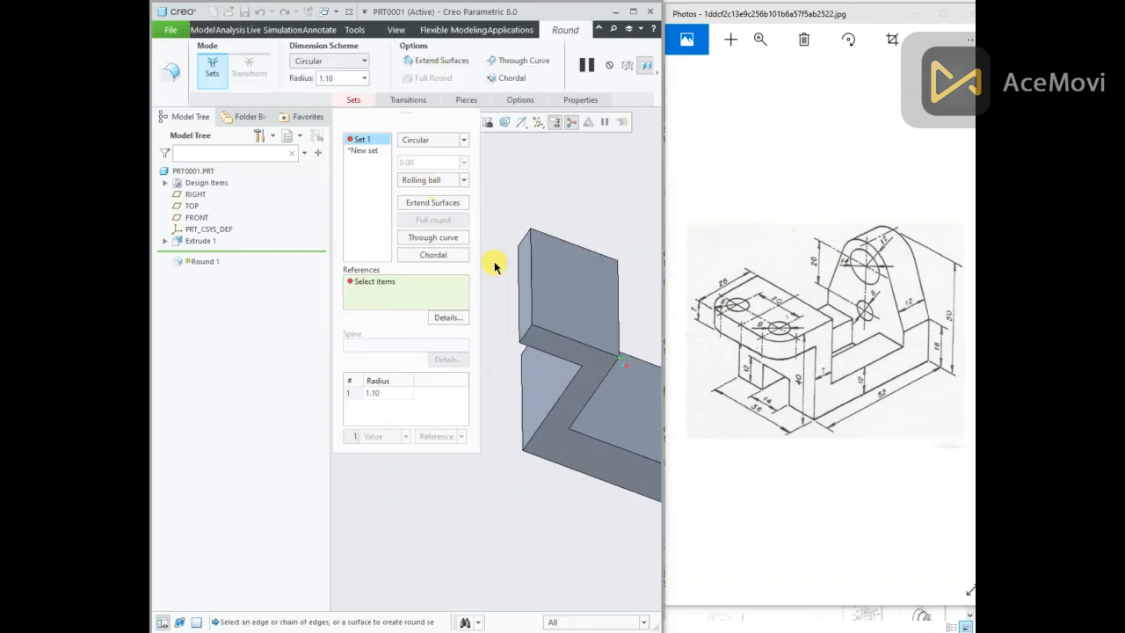
pyautogui.click(523, 316)
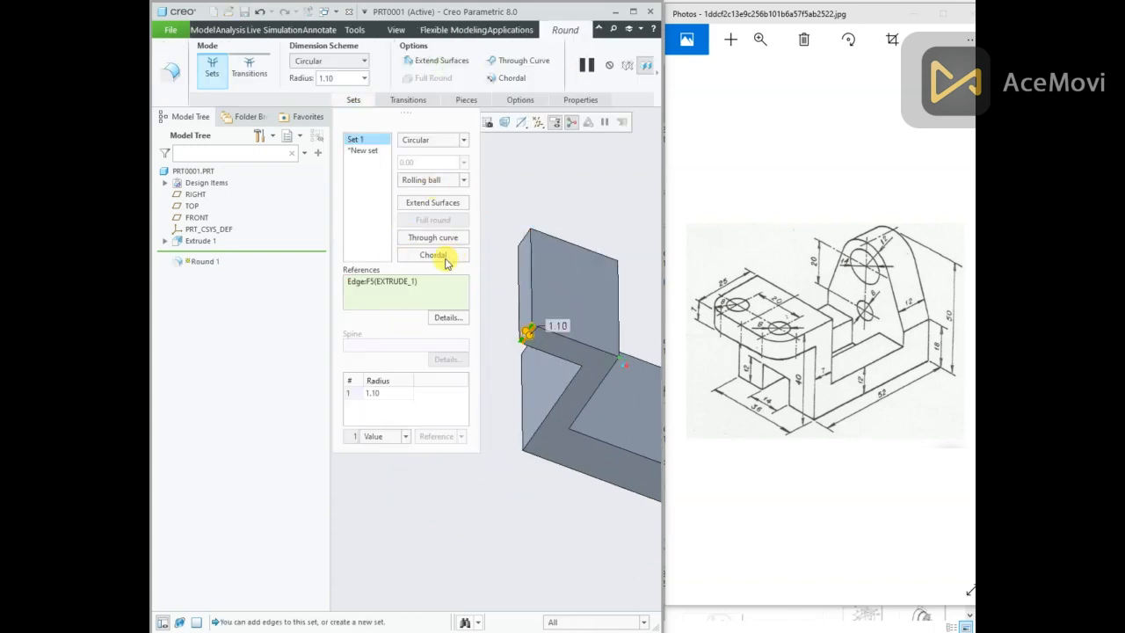
pyautogui.click(394, 392)
pyautogui.write('8')
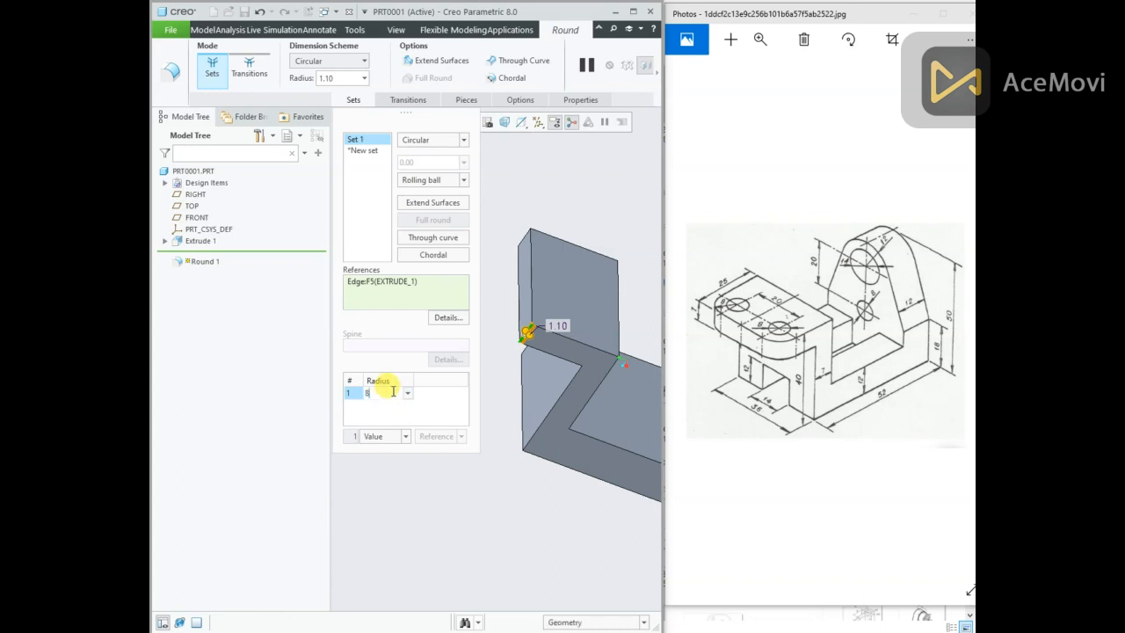
pyautogui.press('Return')
pyautogui.moveTo(506, 319)
pyautogui.mouseDown(button='middle')
pyautogui.moveTo(513, 387)
pyautogui.moveTo(509, 315)
pyautogui.mouseUp(button='middle')
pyautogui.keyDown('ctrl'); pyautogui.click(533, 461); pyautogui.keyUp('ctrl')
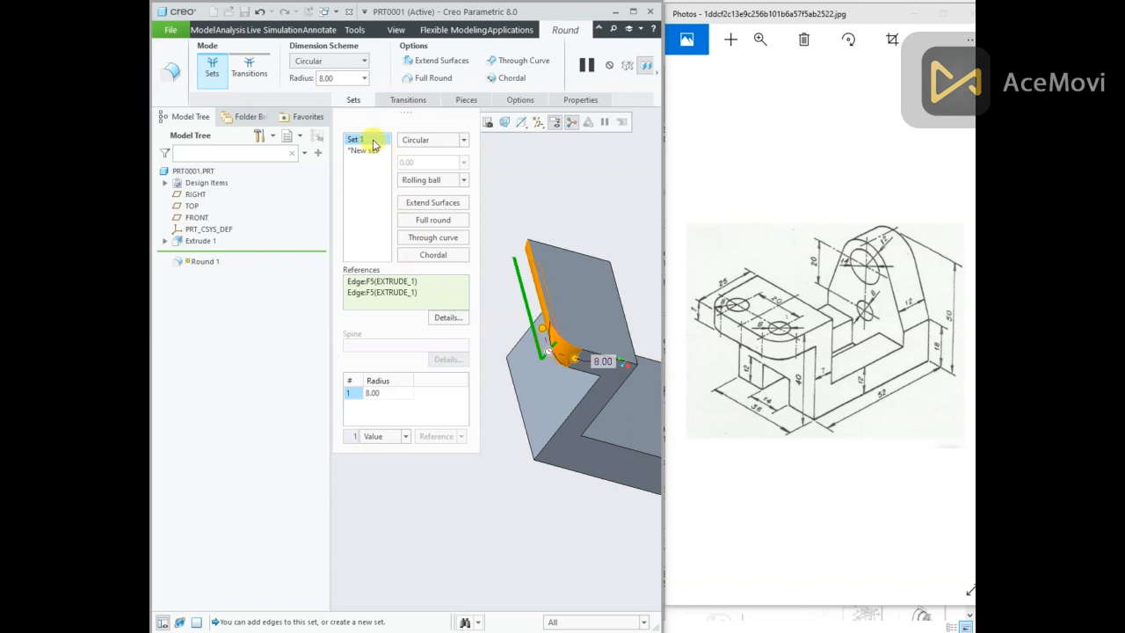
pyautogui.moveTo(537, 238)
pyautogui.mouseDown(button='middle')
pyautogui.moveTo(549, 238)
pyautogui.moveTo(519, 239)
pyautogui.mouseUp(button='middle')
pyautogui.keyDown('ctrl'); pyautogui.click(554, 263); pyautogui.keyUp('ctrl')
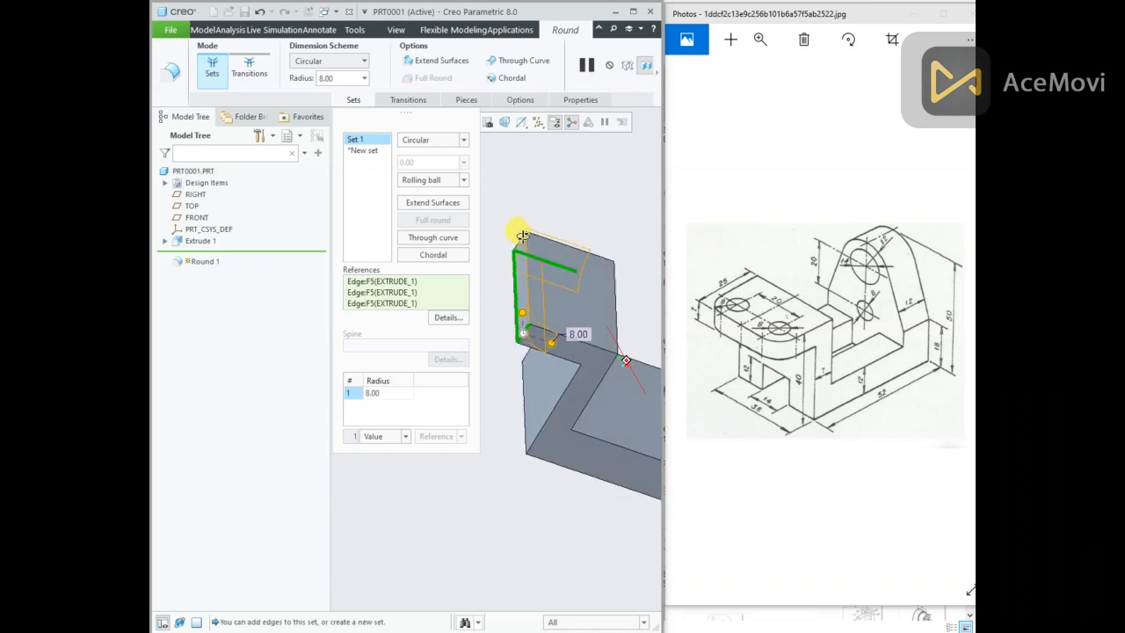
pyautogui.click(522, 288)
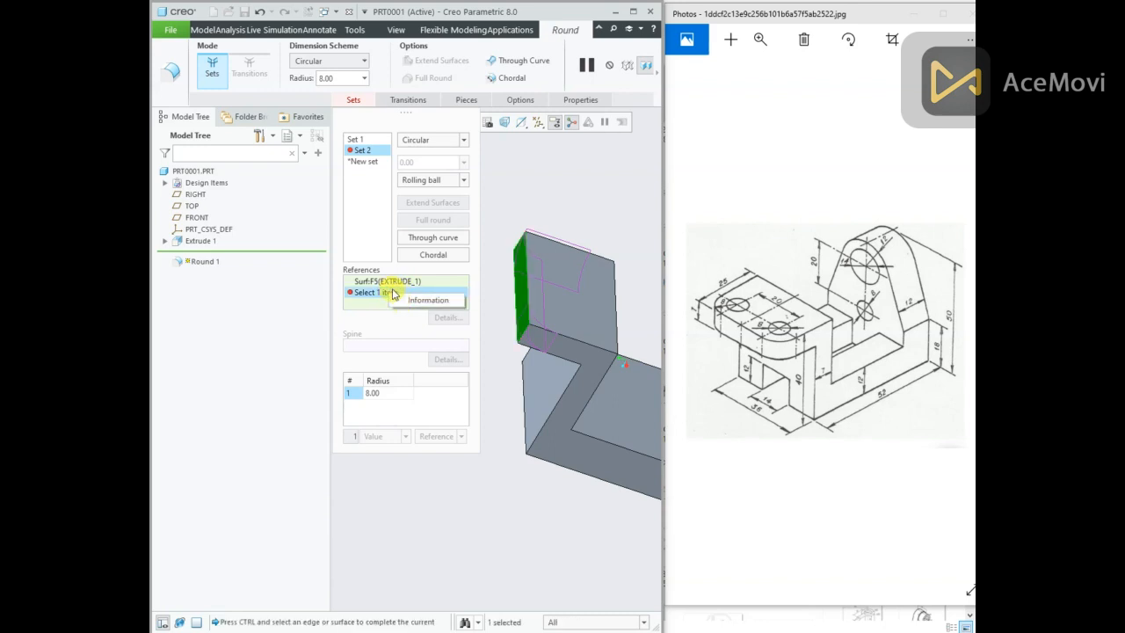
pyautogui.click(390, 283)
pyautogui.rightClick(390, 283)
pyautogui.click(413, 291)
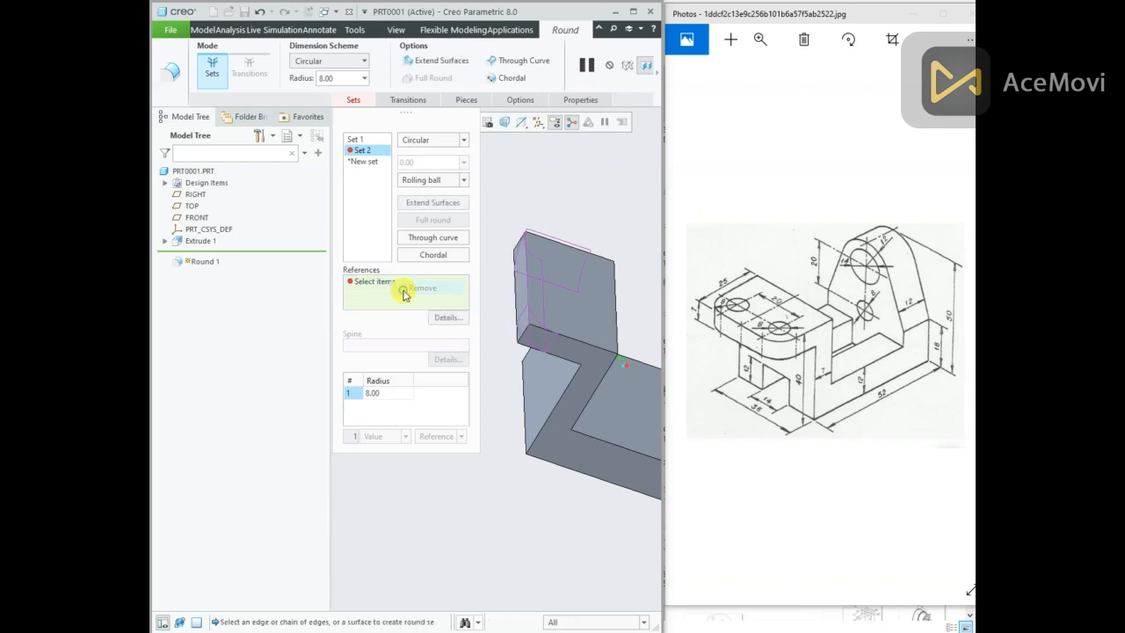
pyautogui.rightClick(369, 148)
pyautogui.click(373, 159)
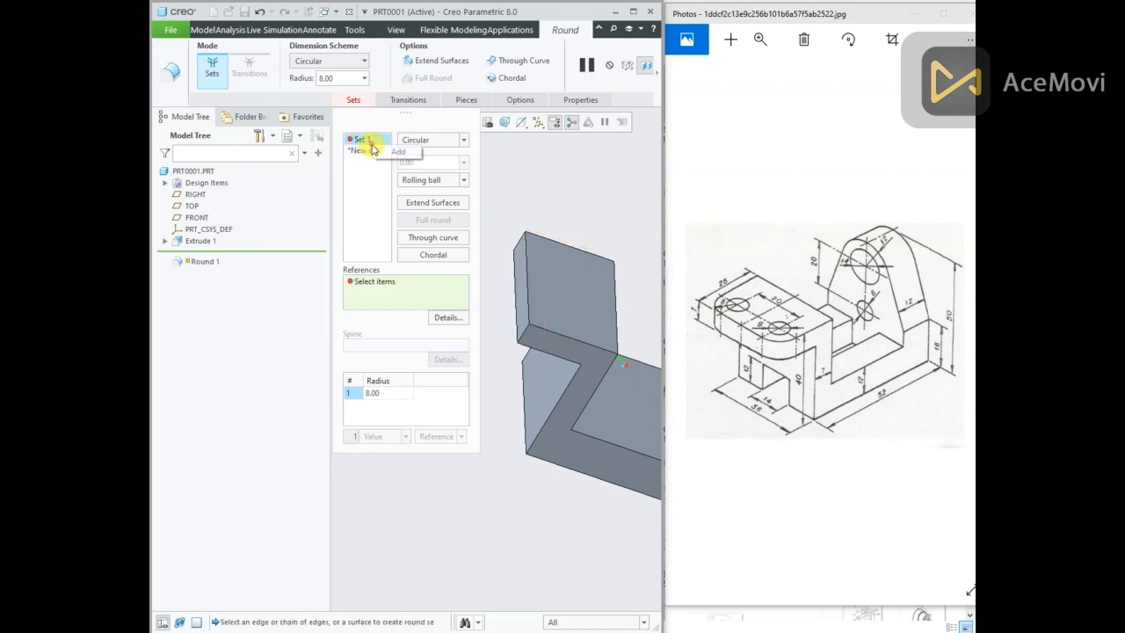
pyautogui.click(362, 139)
pyautogui.rightClick(362, 138)
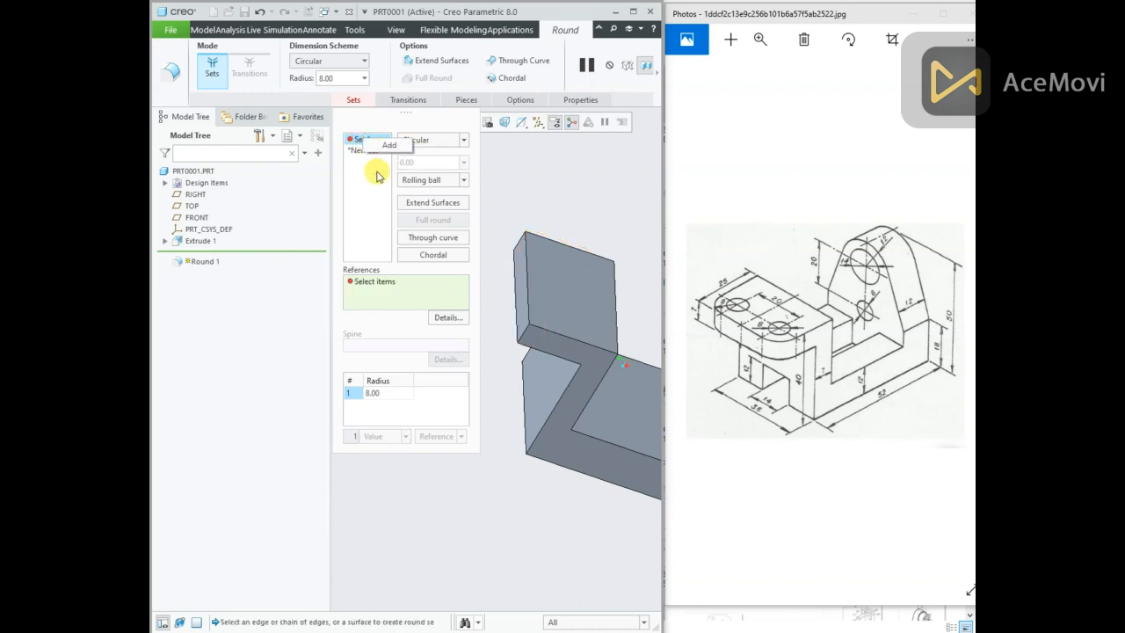
# Step: Apply the round to both outer corner edges of the arm's free end and finish the feature
pyautogui.click(524, 336)
pyautogui.moveTo(525, 336)
pyautogui.mouseDown(button='middle')
pyautogui.moveTo(516, 307)
pyautogui.moveTo(519, 334)
pyautogui.moveTo(542, 321)
pyautogui.moveTo(535, 294)
pyautogui.moveTo(629, 344)
pyautogui.moveTo(605, 323)
pyautogui.mouseUp(button='middle')
pyautogui.scroll(3, 542, 321)
pyautogui.click(564, 329)
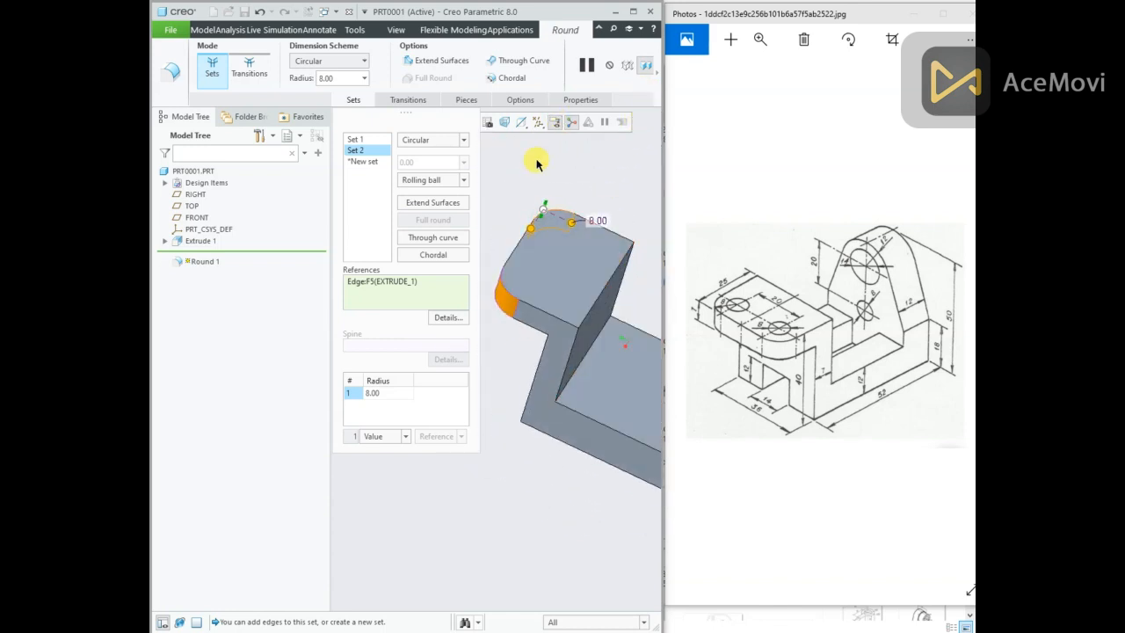
pyautogui.click(655, 79)
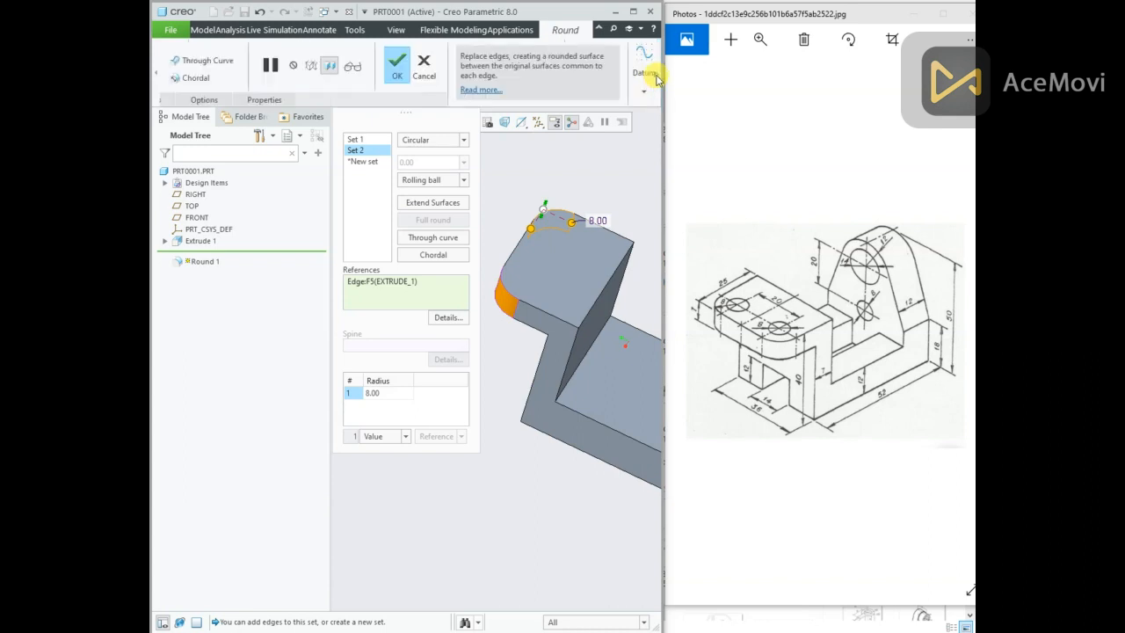
pyautogui.click(394, 72)
# Step: Start an extrude sketch on the arm's top face, face the sketch plane, and add both corner rounds as references
pyautogui.scroll(3, 492, 180)
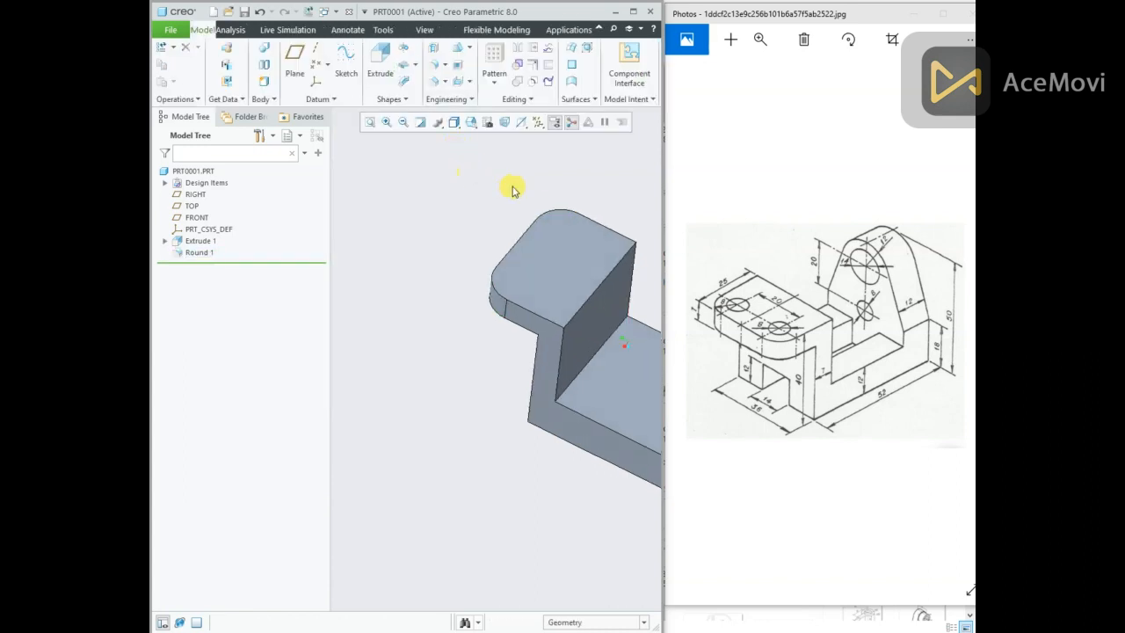
pyautogui.moveTo(472, 185)
pyautogui.mouseDown(button='middle')
pyautogui.moveTo(562, 176)
pyautogui.moveTo(596, 224)
pyautogui.moveTo(544, 221)
pyautogui.mouseUp(button='middle')
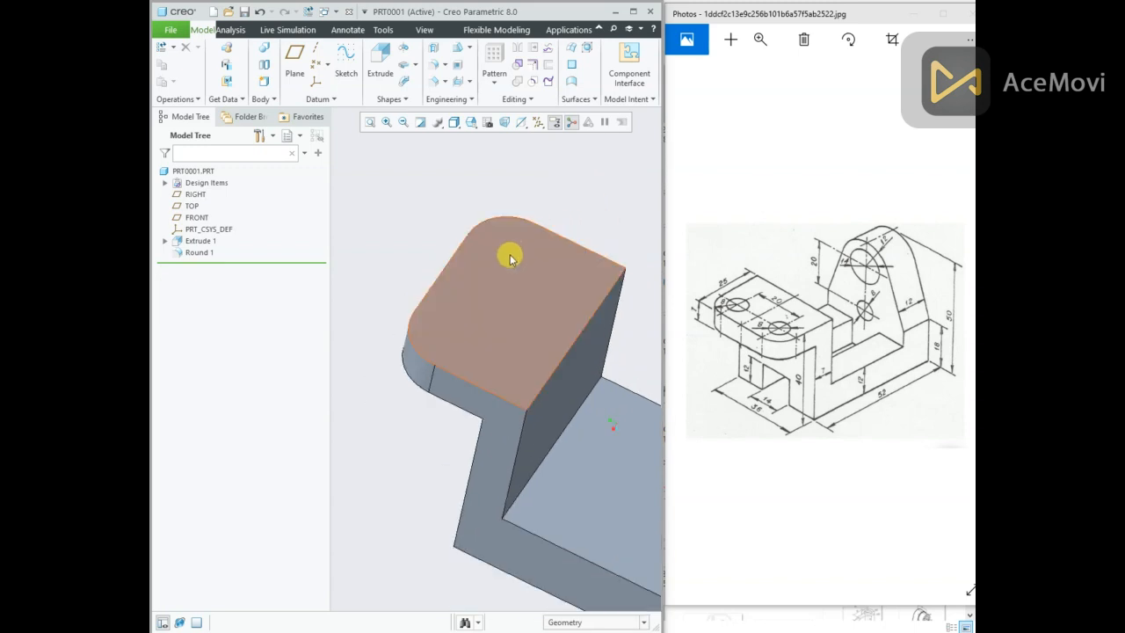
pyautogui.click(510, 244)
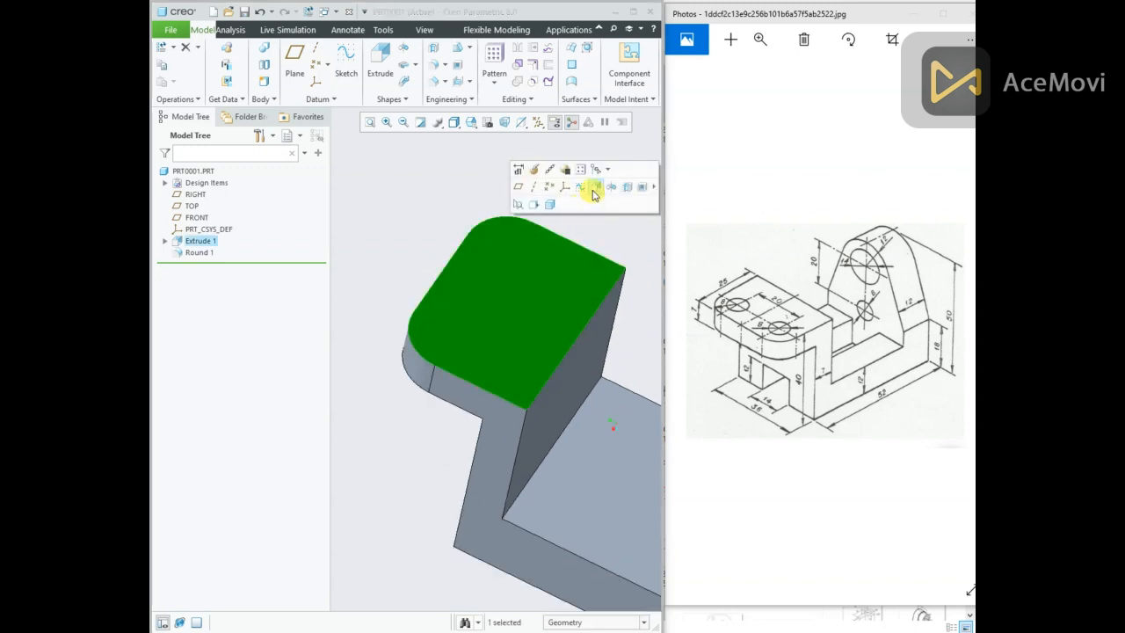
pyautogui.click(588, 188)
pyautogui.click(521, 123)
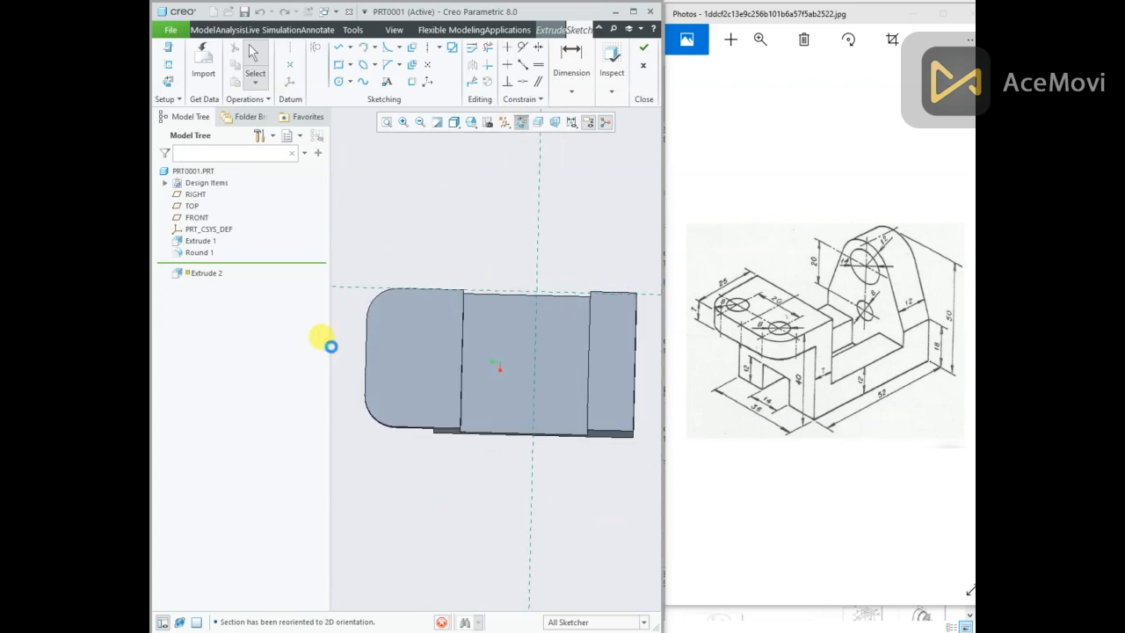
pyautogui.rightClick(418, 197)
pyautogui.click(444, 235)
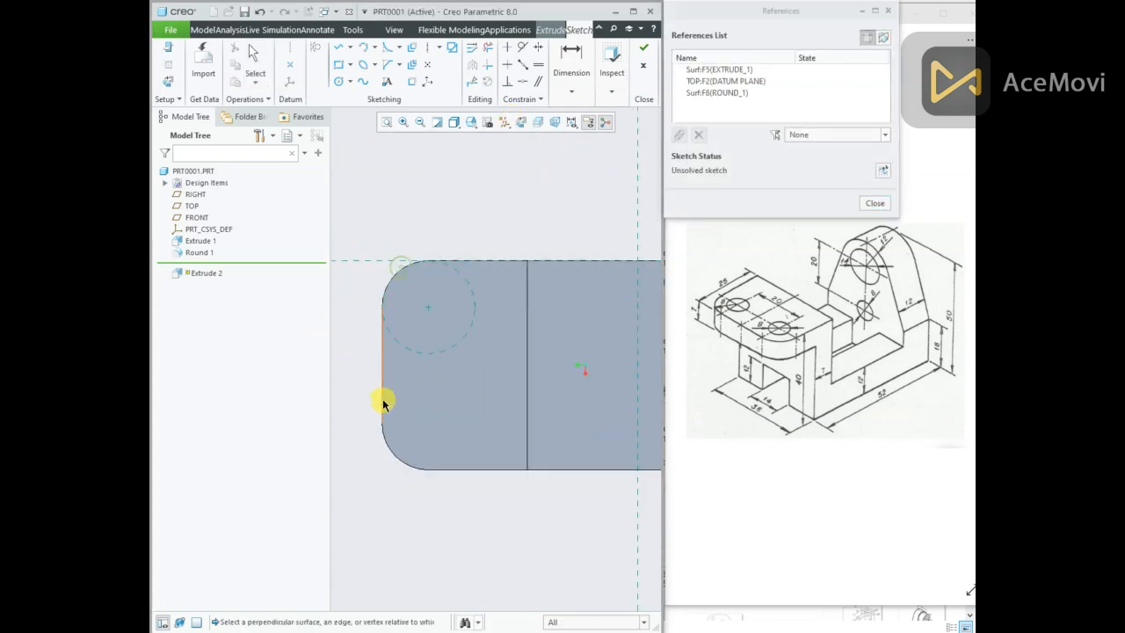
pyautogui.click(876, 204)
# Step: Sketch two equal circles concentric with the corner rounds, set their diameter to 8 mm and finish the sketch
pyautogui.click(339, 82)
pyautogui.click(427, 306)
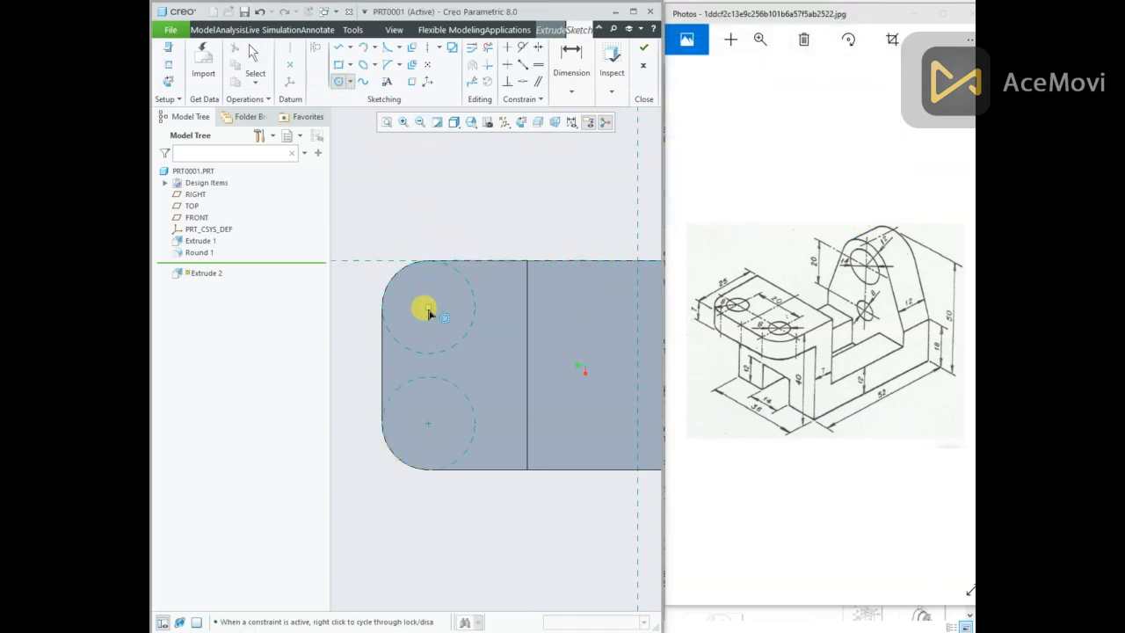
pyautogui.click(450, 305)
pyautogui.click(428, 423)
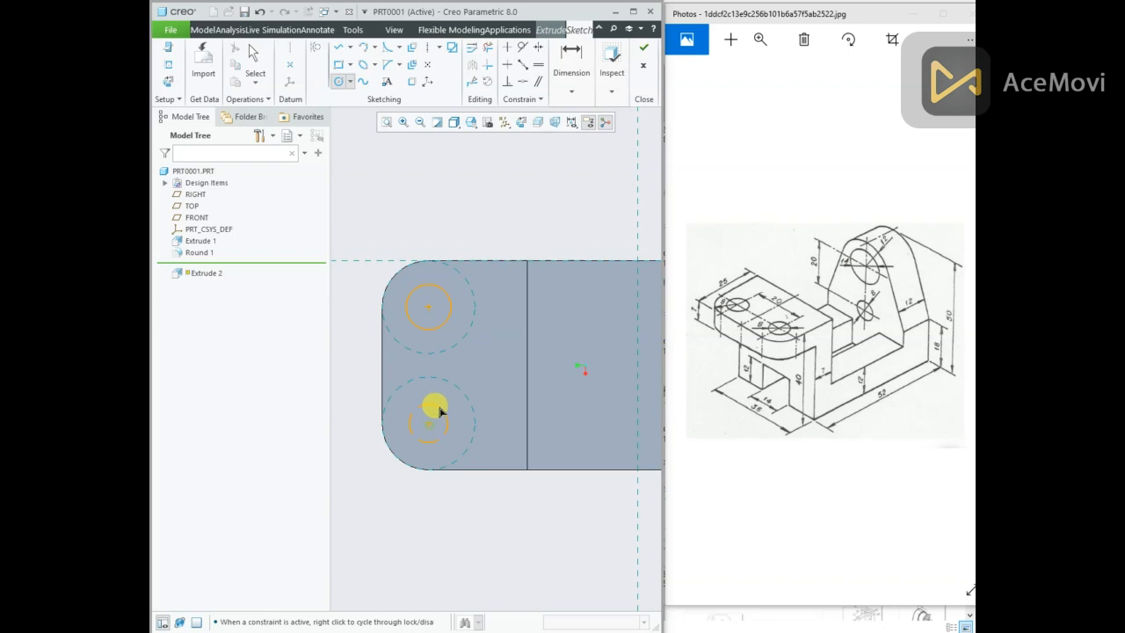
pyautogui.click(432, 402)
pyautogui.middleClick(466, 226)
pyautogui.doubleClick(392, 285)
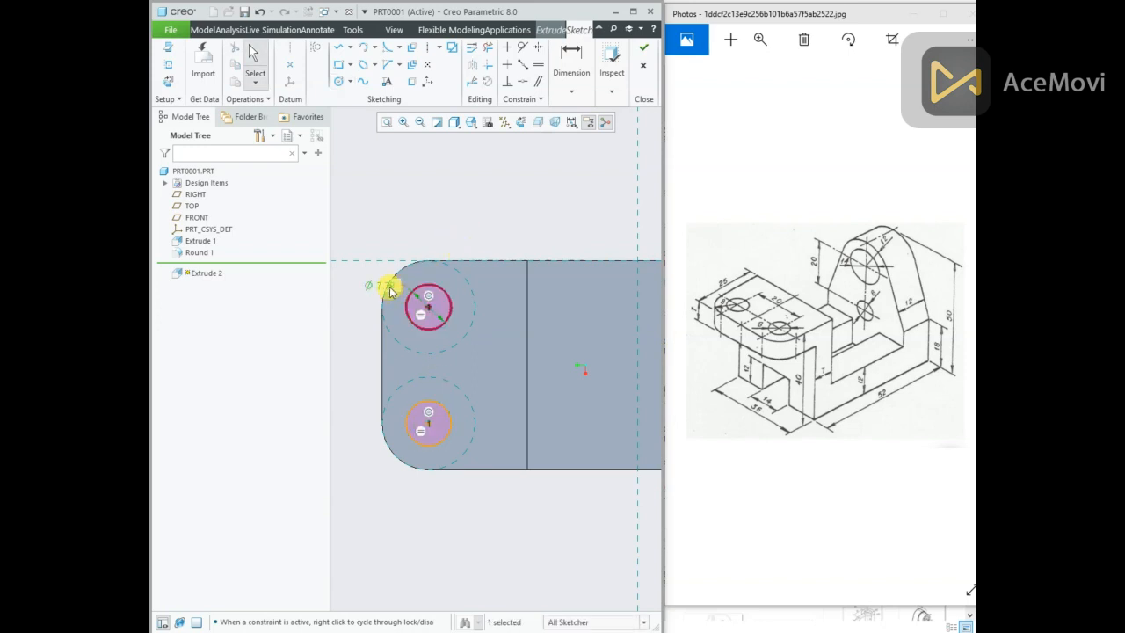
pyautogui.write('8')
pyautogui.press('Return')
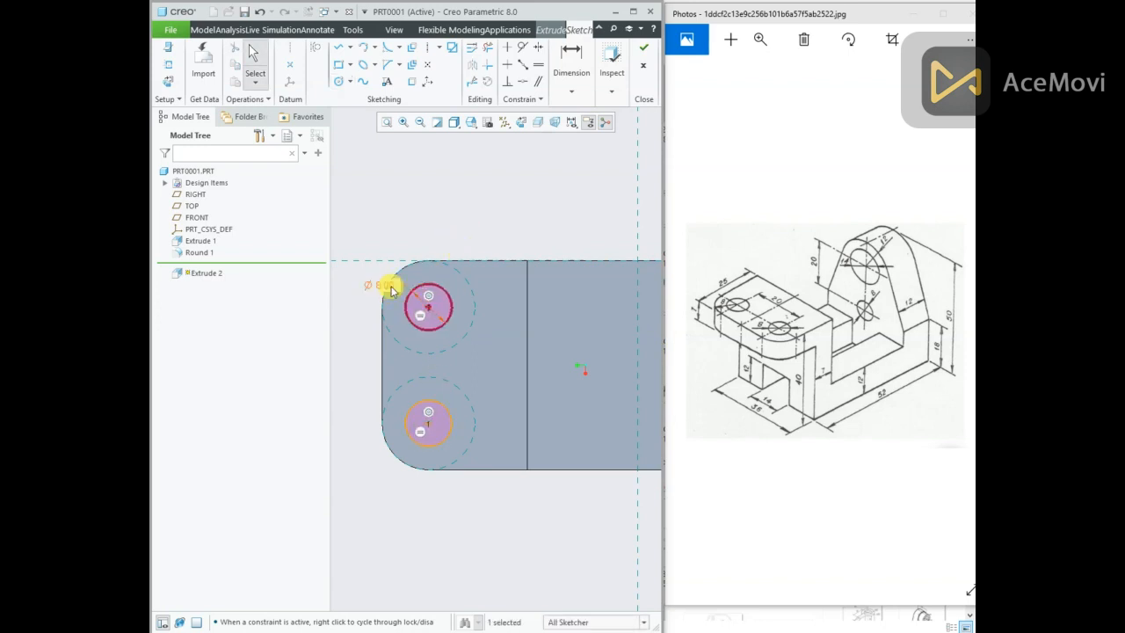
pyautogui.rightClick(517, 154)
pyautogui.click(536, 261)
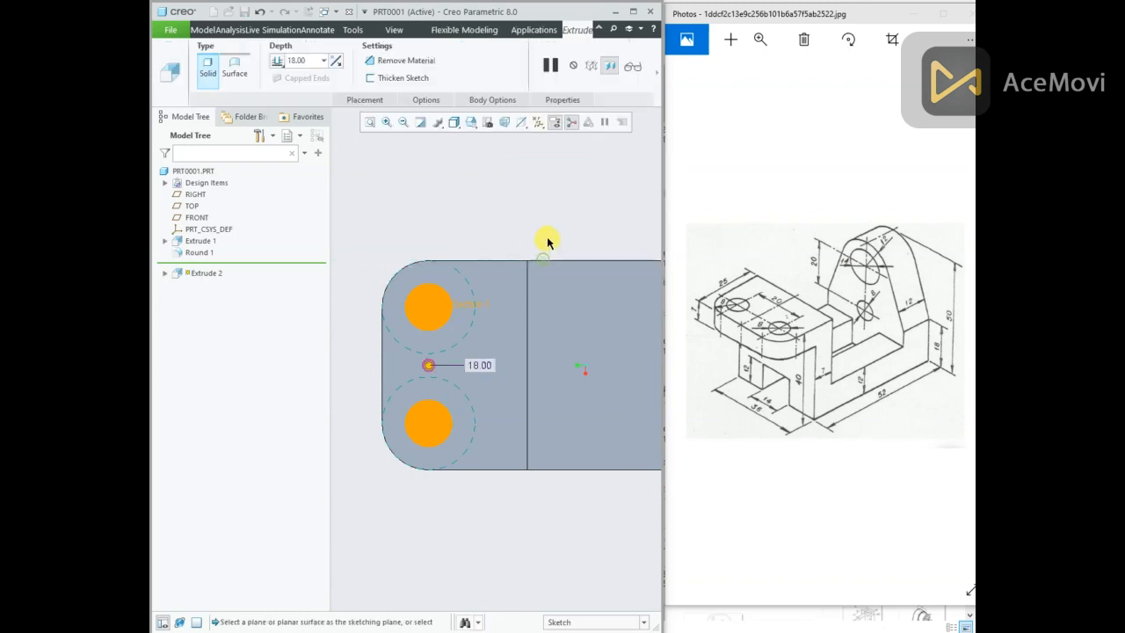
# Step: Extrude the two circles as a material-removing cut up to the arm's underside and finish the feature
pyautogui.click(279, 63)
pyautogui.click(295, 144)
pyautogui.click(515, 189)
pyautogui.moveTo(516, 190); pyautogui.dragTo(410, 176, button='middle')
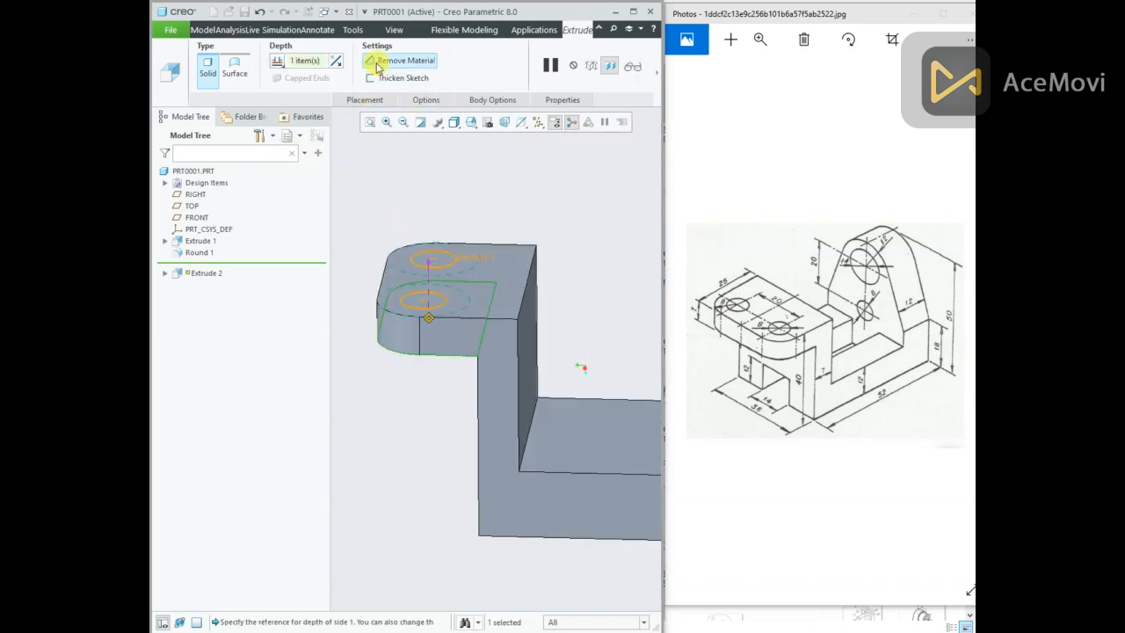
pyautogui.click(376, 65)
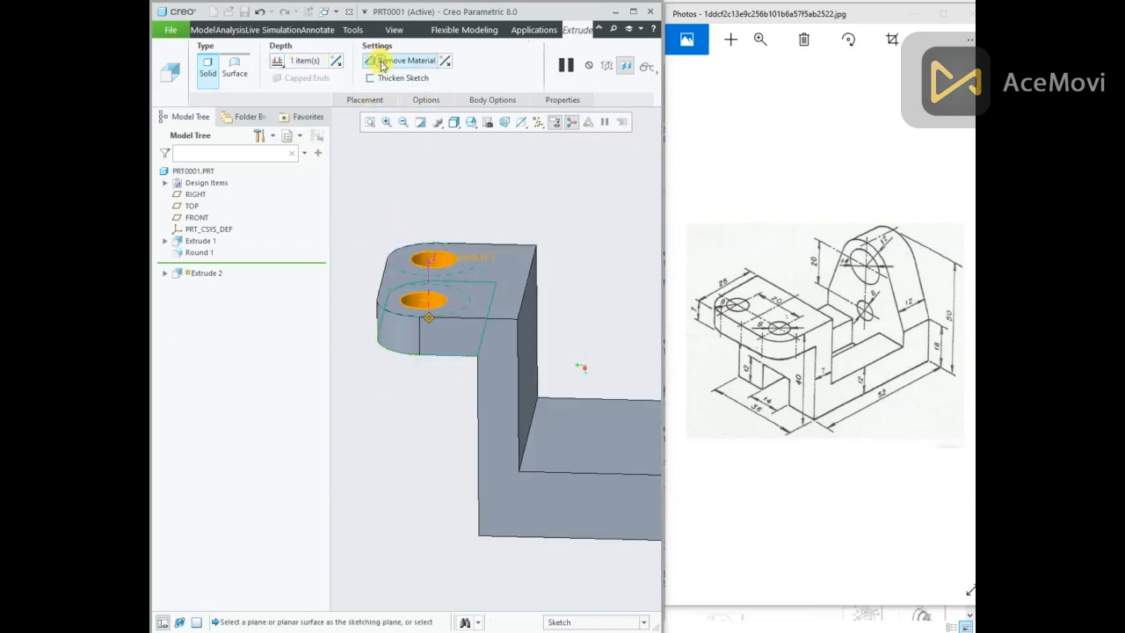
pyautogui.click(654, 77)
pyautogui.click(400, 70)
# Step: Start an extrude sketch on the outer face of the opposite upright and orient the view parallel to the sketch plane
pyautogui.moveTo(446, 192); pyautogui.dragTo(422, 229, button='middle')
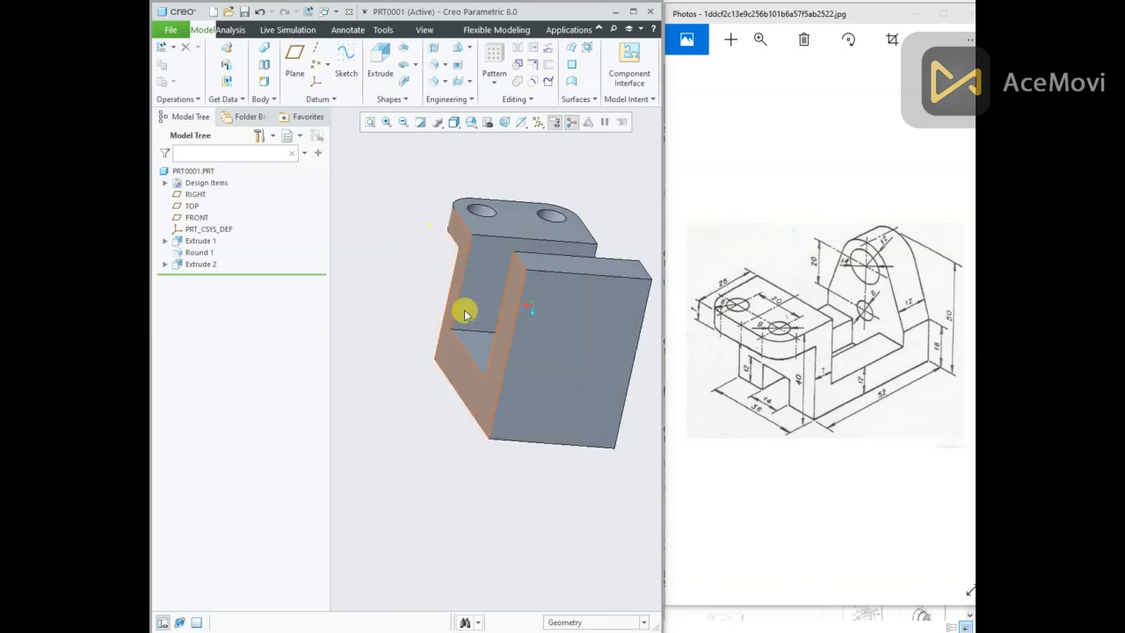
pyautogui.click(589, 293)
pyautogui.click(664, 240)
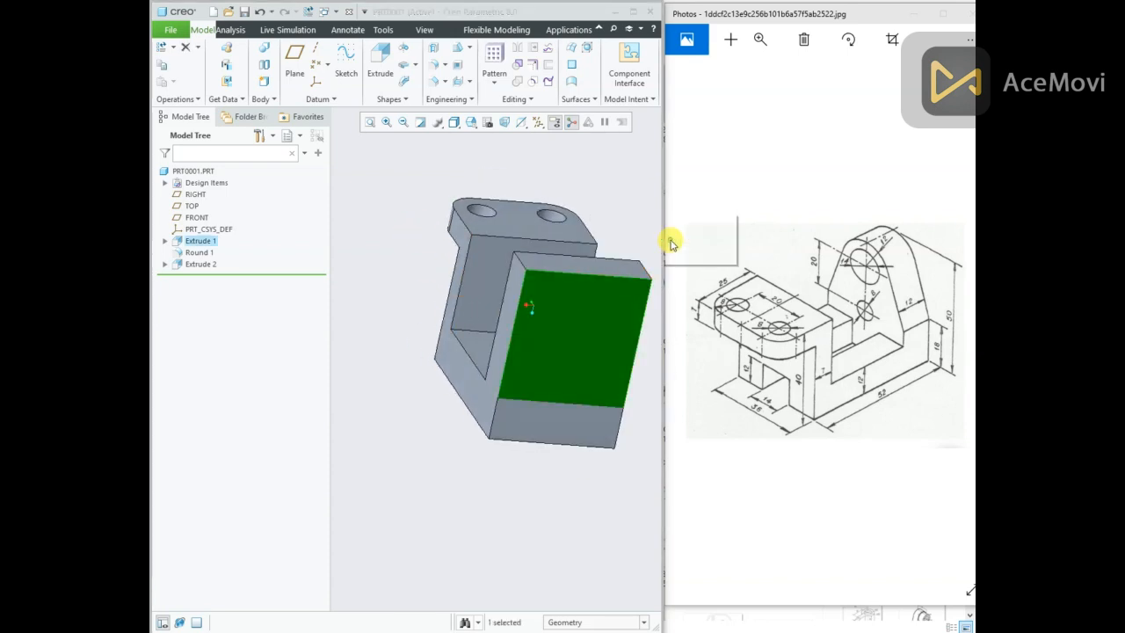
pyautogui.click(522, 126)
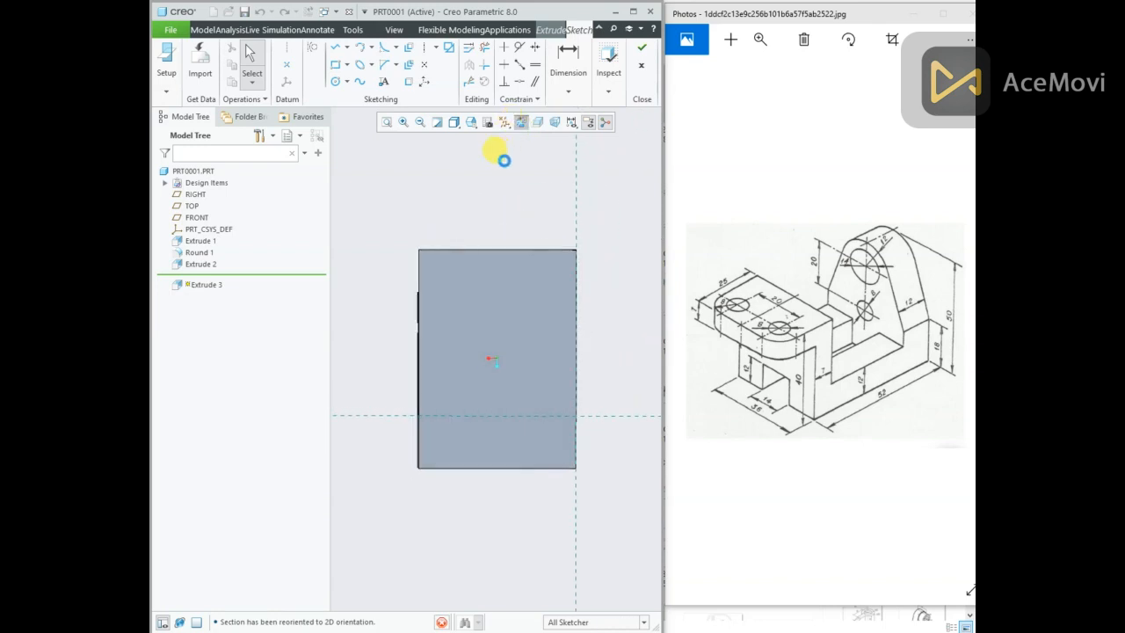
# Step: Add the upright face's top edge and left edge as sketch references
pyautogui.rightClick(503, 163)
pyautogui.click(537, 202)
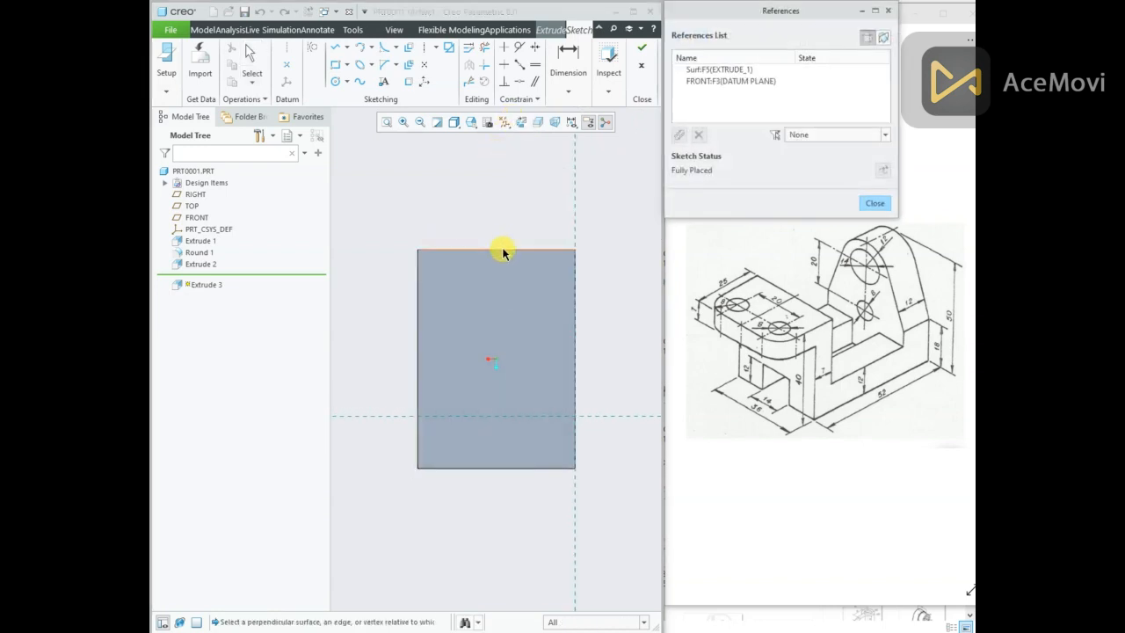
pyautogui.click(507, 250)
pyautogui.click(419, 373)
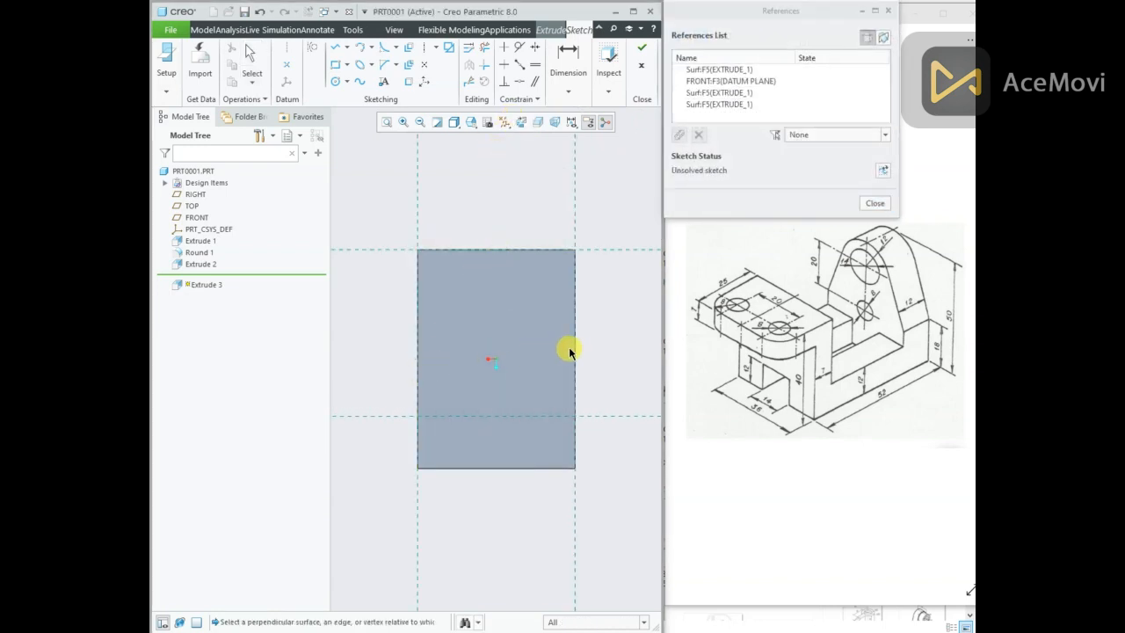
pyautogui.click(874, 203)
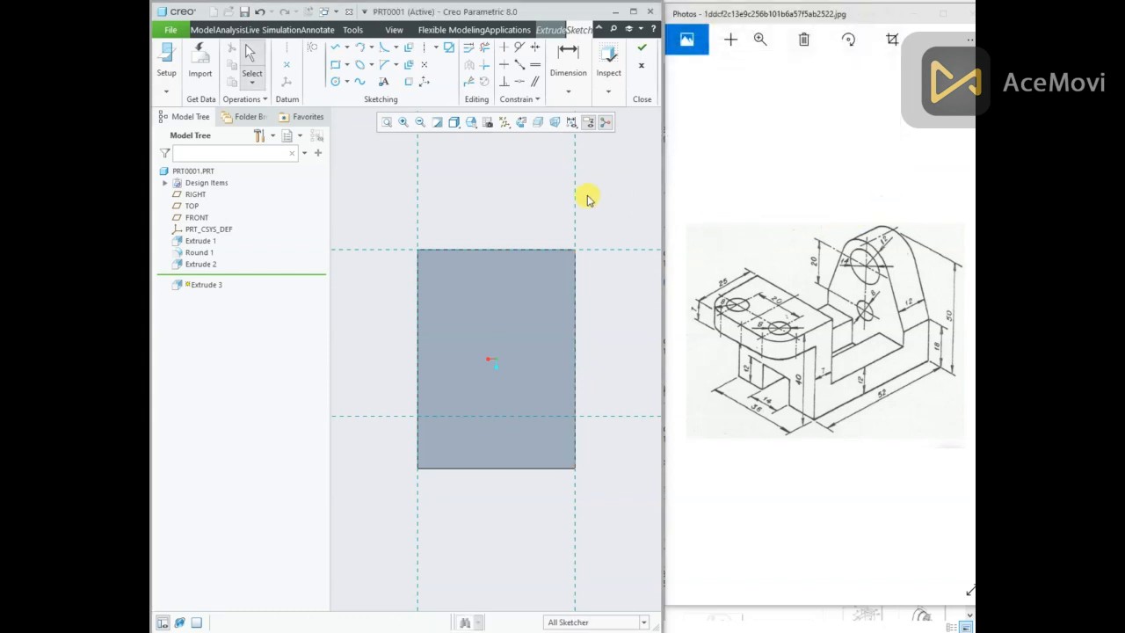
pyautogui.click(454, 124)
pyautogui.click(485, 208)
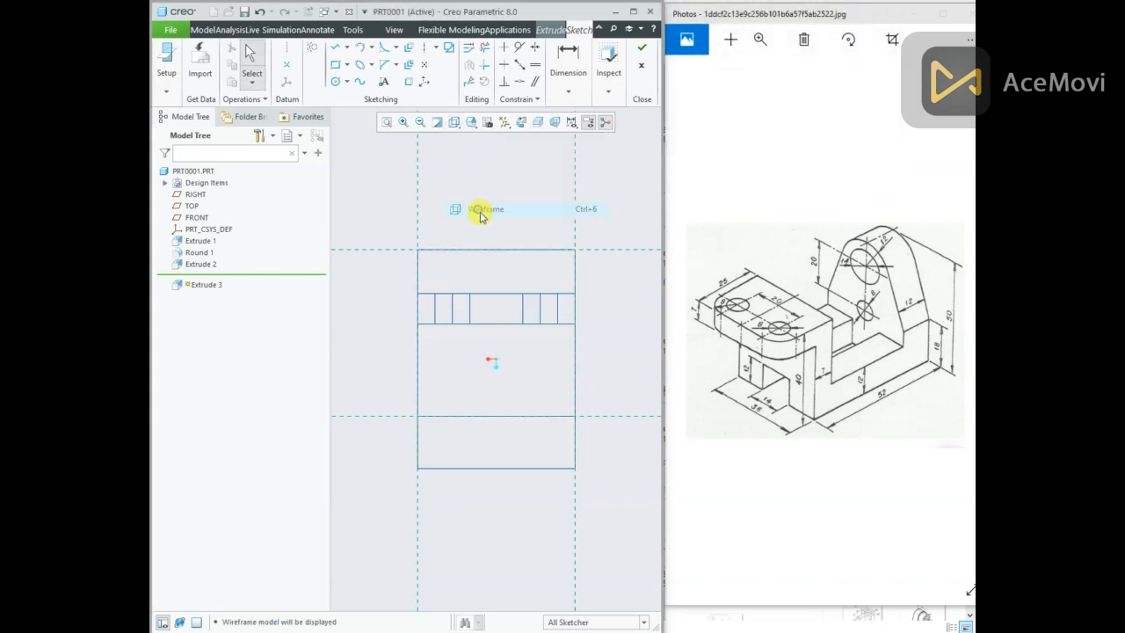
pyautogui.scroll(-2, 427, 252)
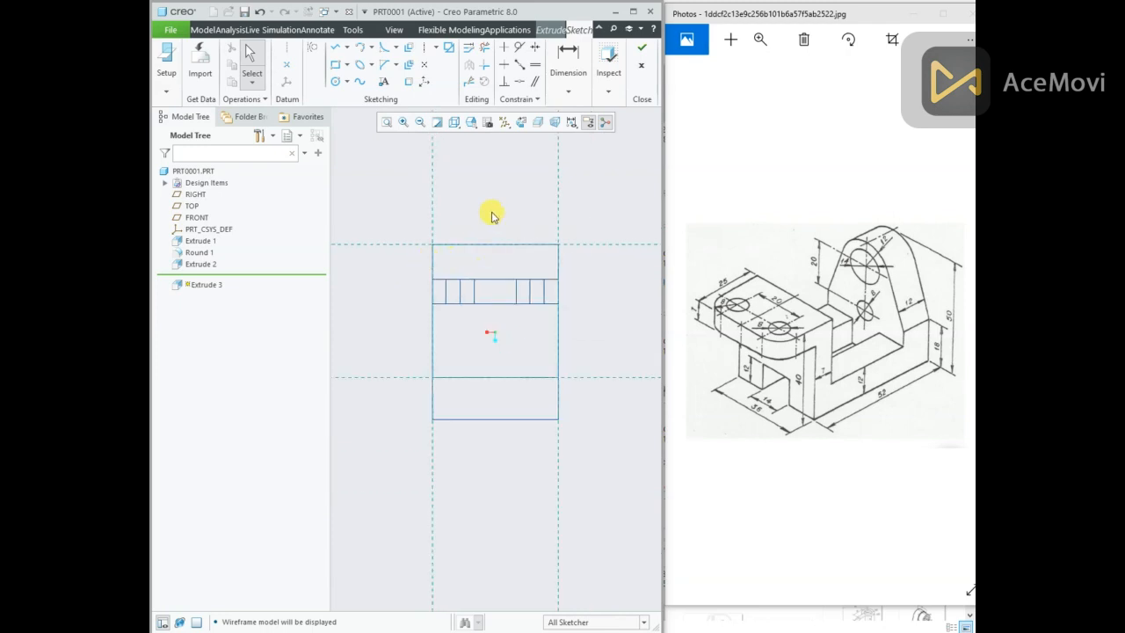
pyautogui.scroll(1, 498, 209)
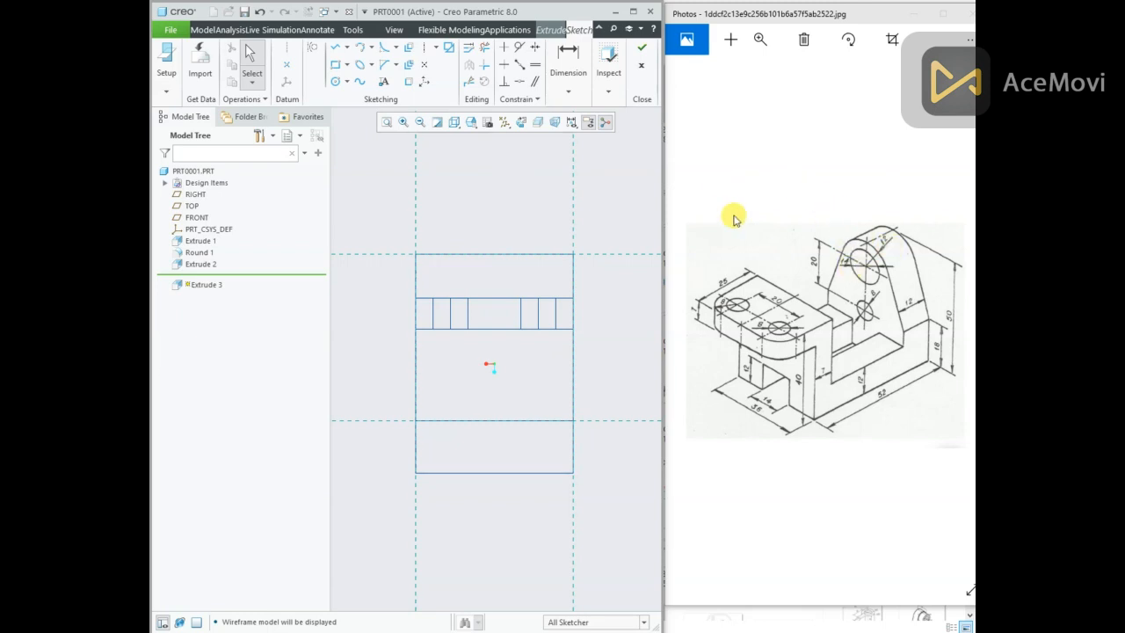
pyautogui.click(335, 81)
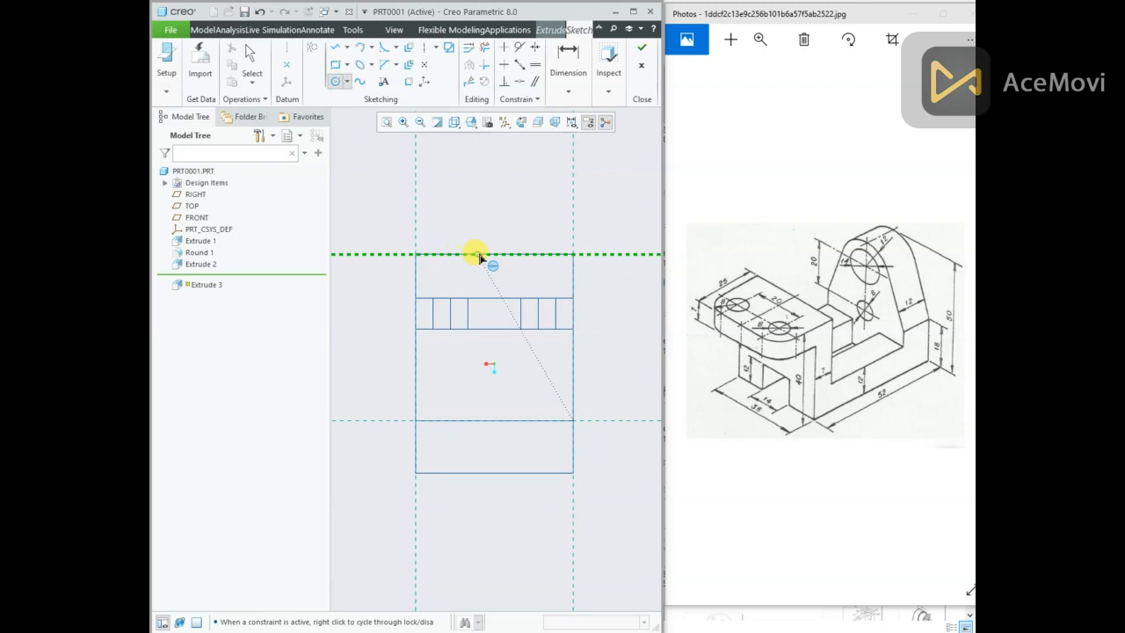
pyautogui.middleClick(481, 176)
pyautogui.click(456, 126)
pyautogui.click(467, 150)
# Step: Sketch a circle in the upper part of the upright's face, dimension it as a radius and set it to 12 mm
pyautogui.click(337, 77)
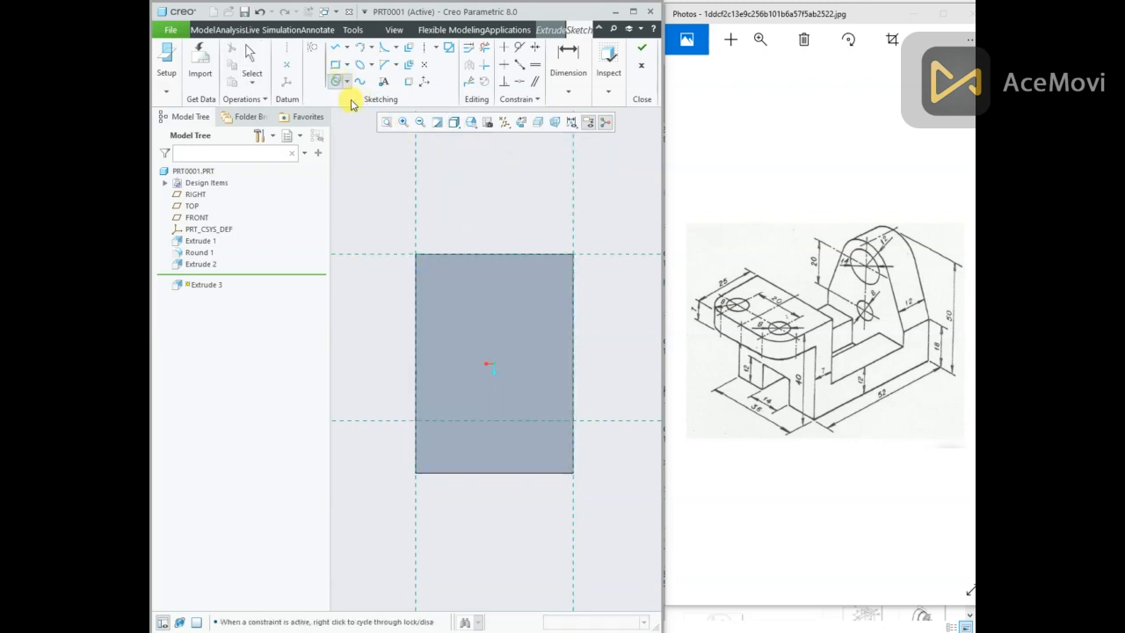
pyautogui.click(492, 315)
pyautogui.click(502, 279)
pyautogui.middleClick(439, 287)
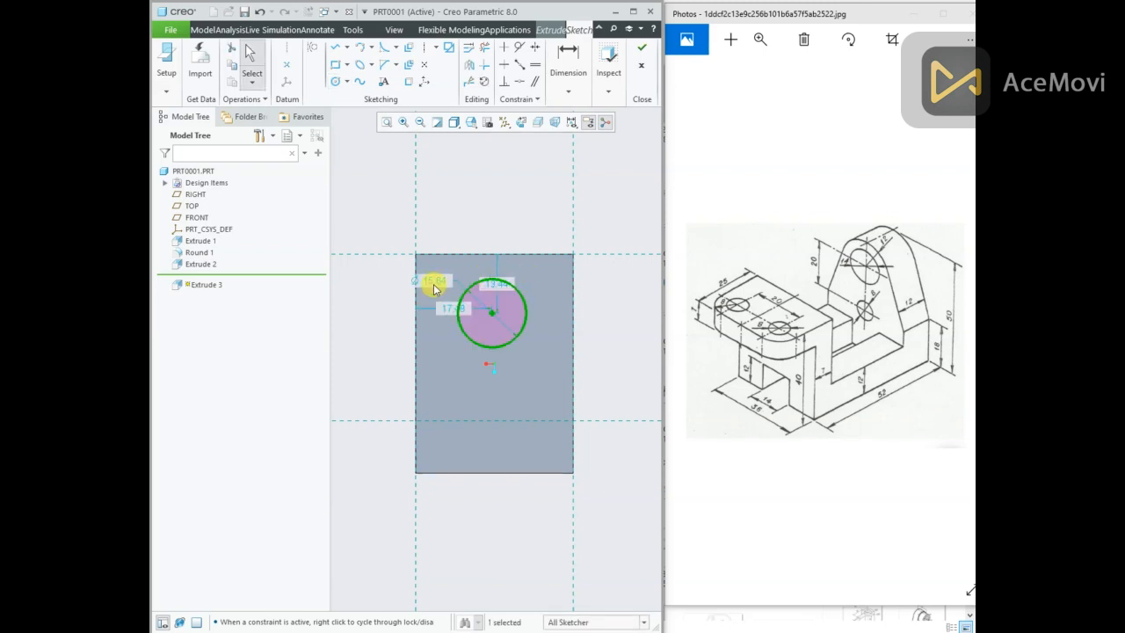
pyautogui.doubleClick(433, 283)
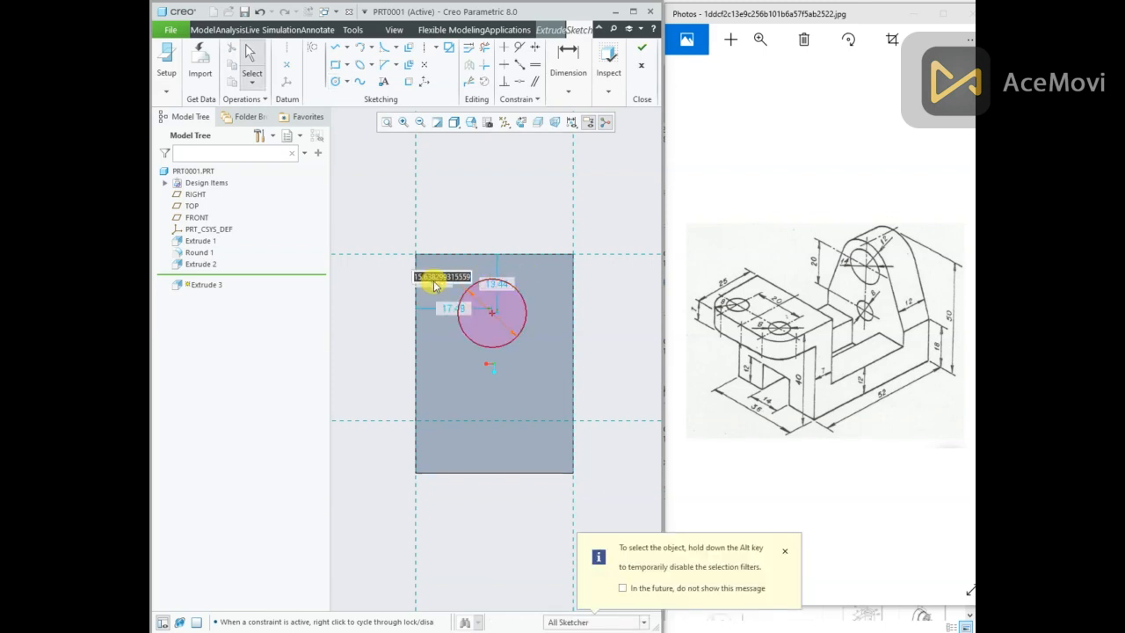
pyautogui.click(451, 231)
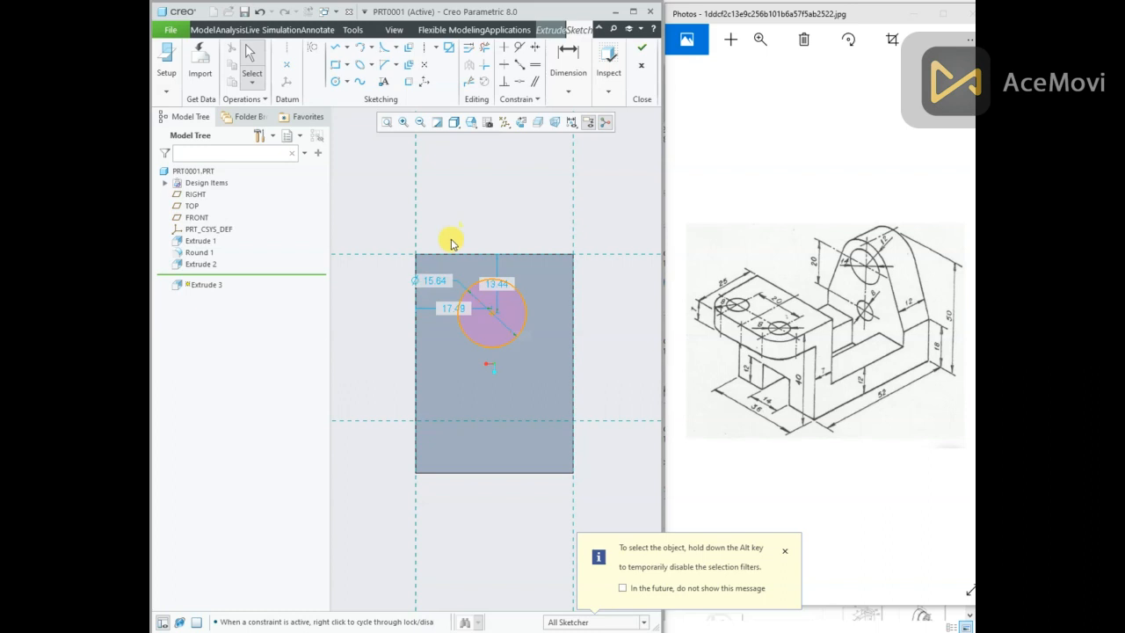
pyautogui.doubleClick(434, 283)
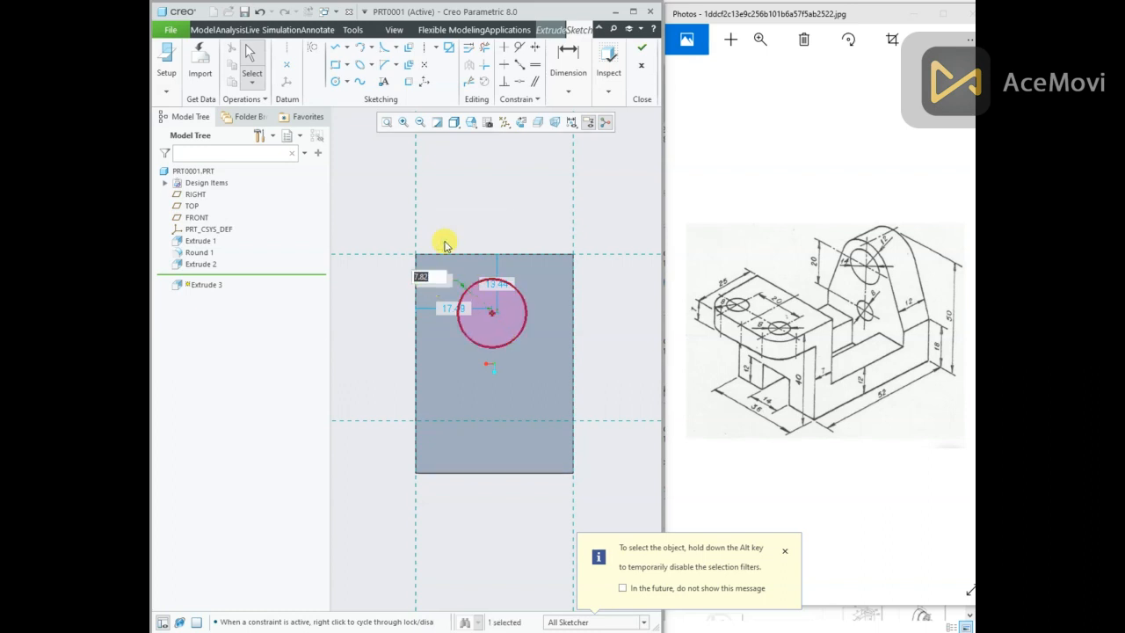
pyautogui.write('12')
pyautogui.press('Return')
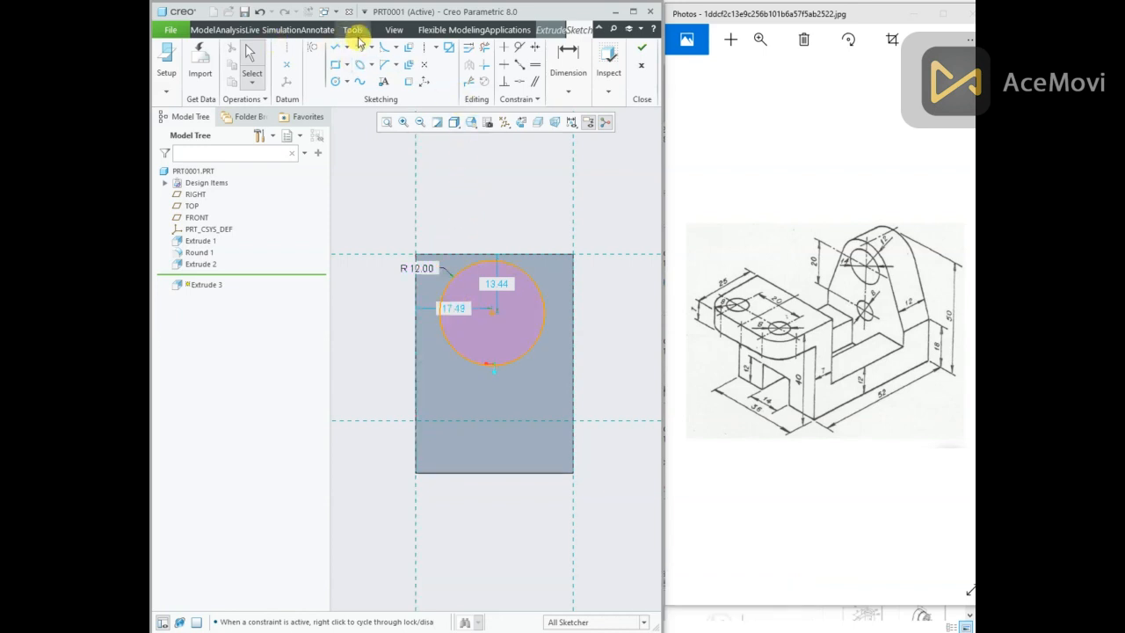
# Step: Measure the face's left and top edges, and set the circle centre's distance from the left edge to 36/2 mm
pyautogui.click(224, 29)
pyautogui.click(333, 72)
pyautogui.click(344, 114)
pyautogui.click(416, 338)
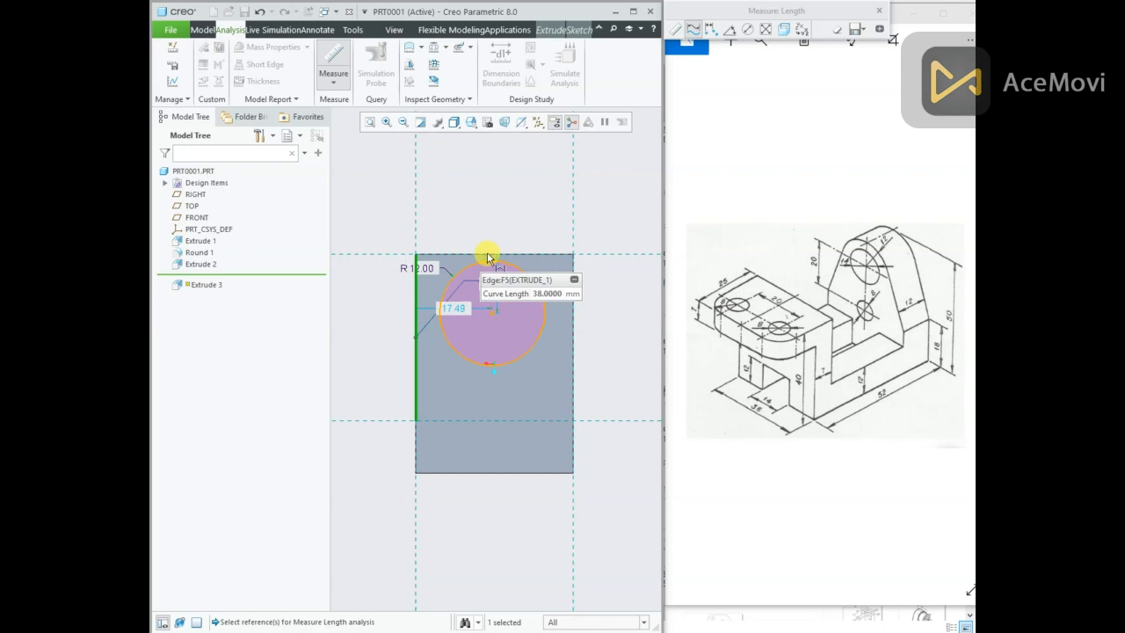
pyautogui.click(535, 254)
pyautogui.click(654, 204)
pyautogui.doubleClick(459, 308)
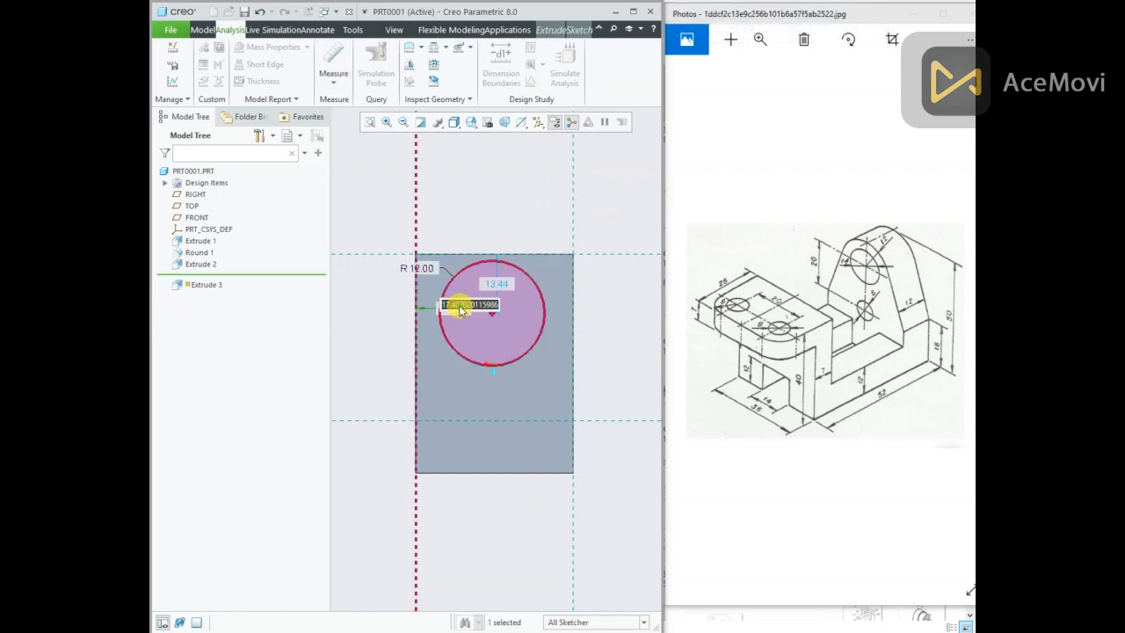
pyautogui.write('39')
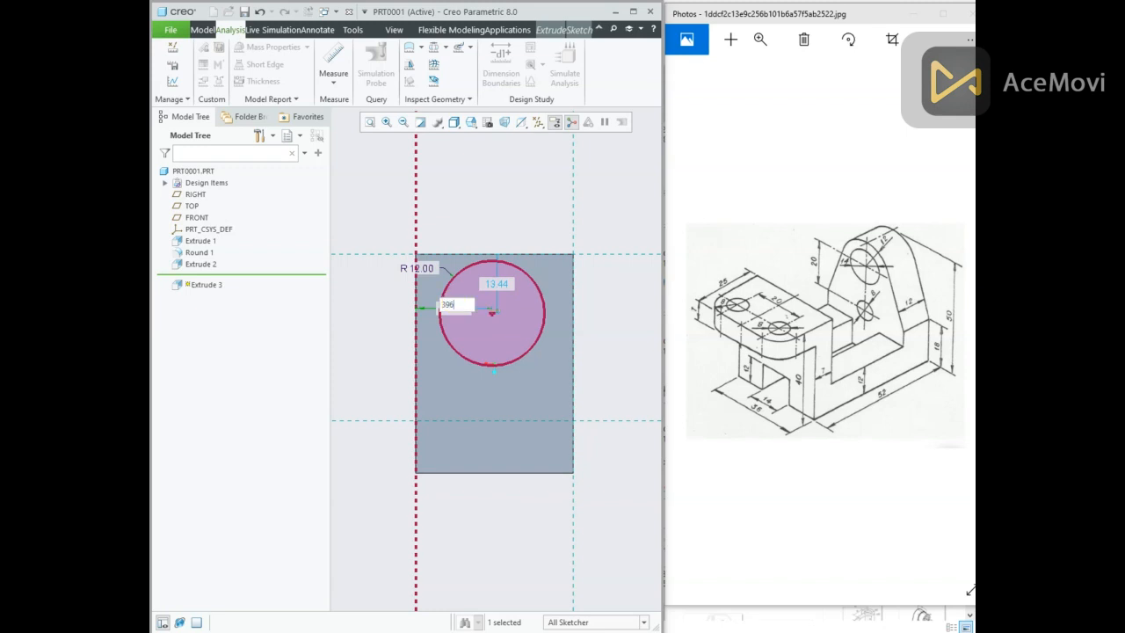
pyautogui.write('6/2')
pyautogui.press('Return')
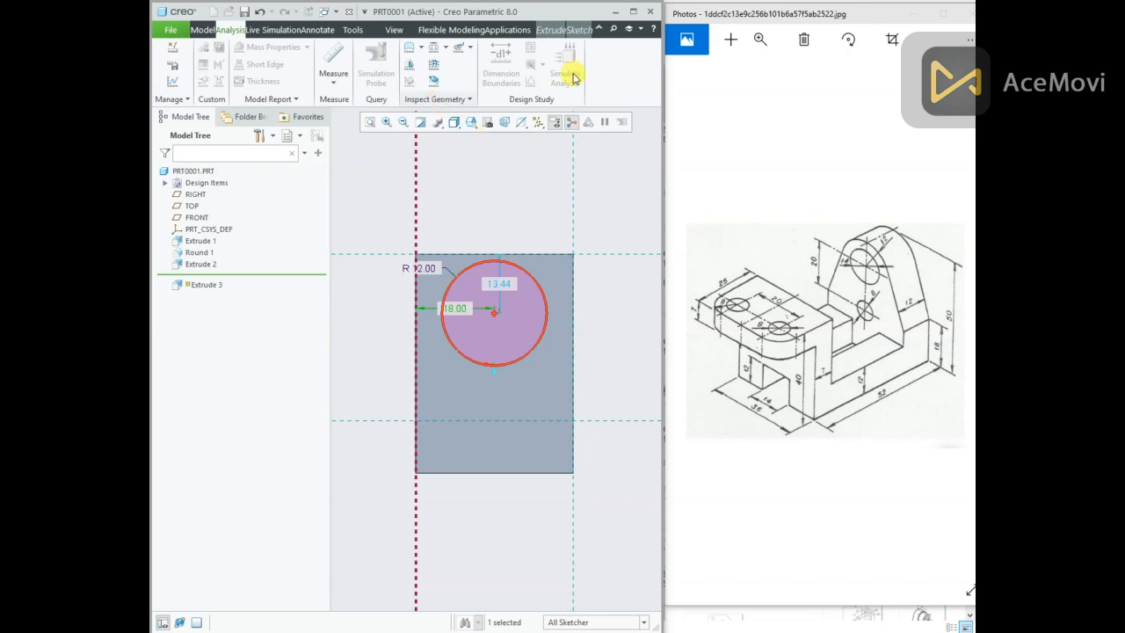
# Step: Constrain the circle tangent to the upright face's top edge
pyautogui.click(572, 31)
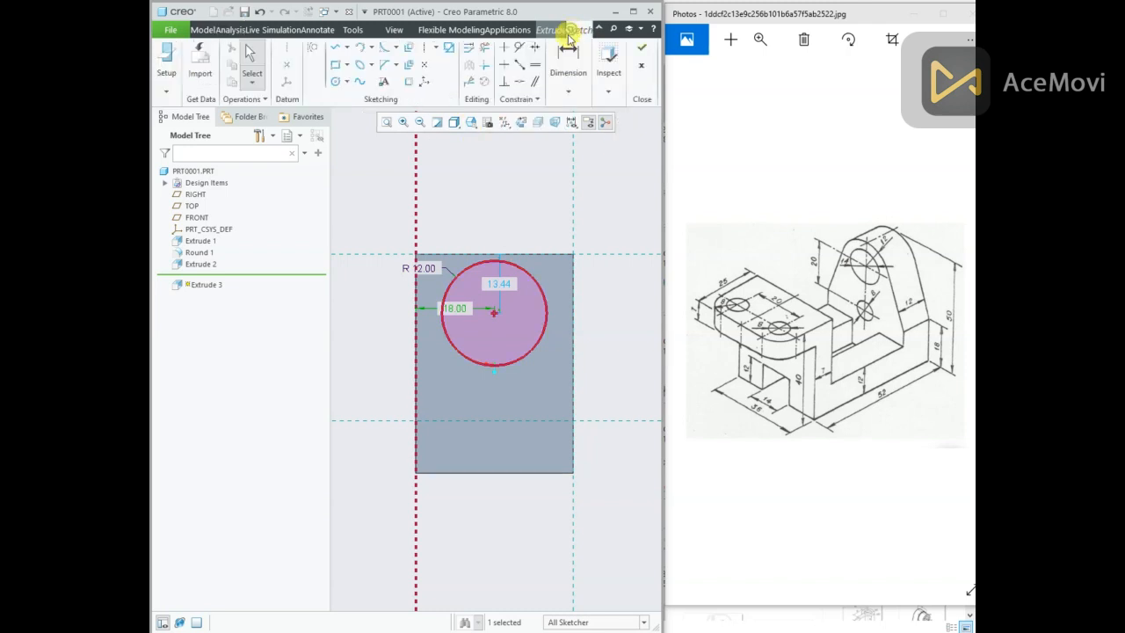
pyautogui.click(517, 50)
pyautogui.click(484, 263)
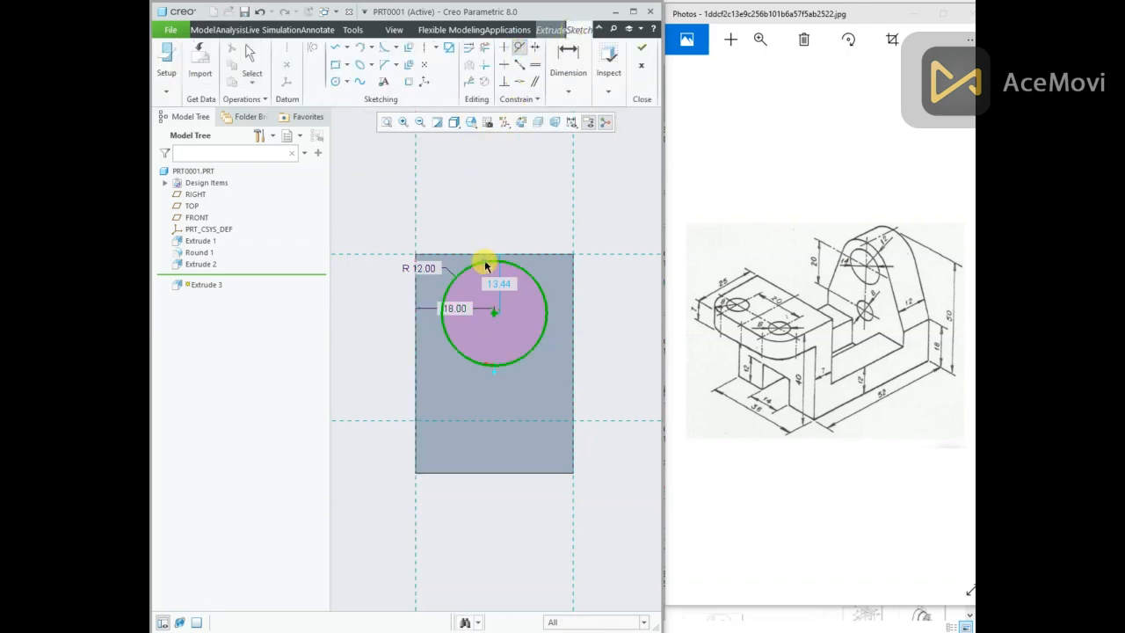
pyautogui.click(483, 256)
pyautogui.middleClick(501, 211)
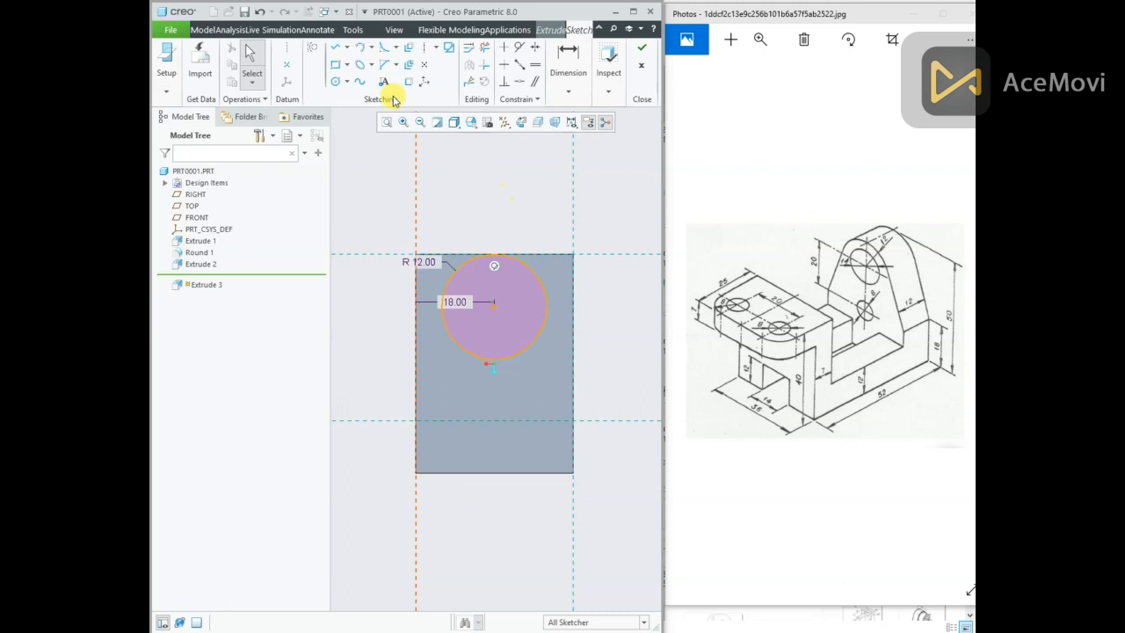
# Step: Sketch a slanted line tangent to the circle's left side, ending on the face's left edge
pyautogui.click(337, 49)
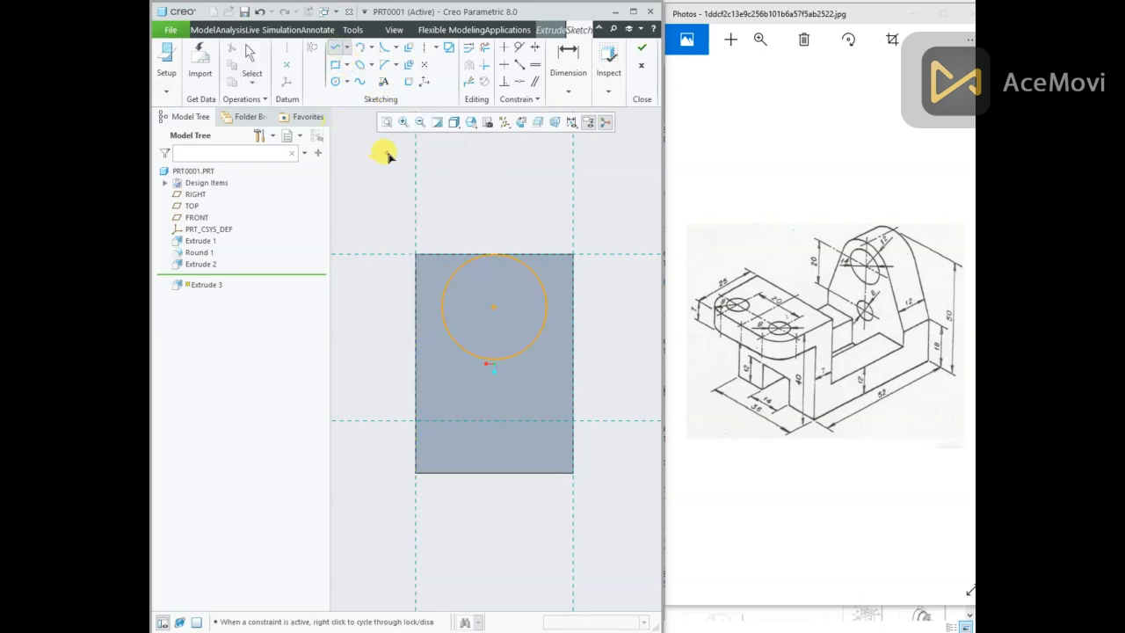
pyautogui.click(443, 292)
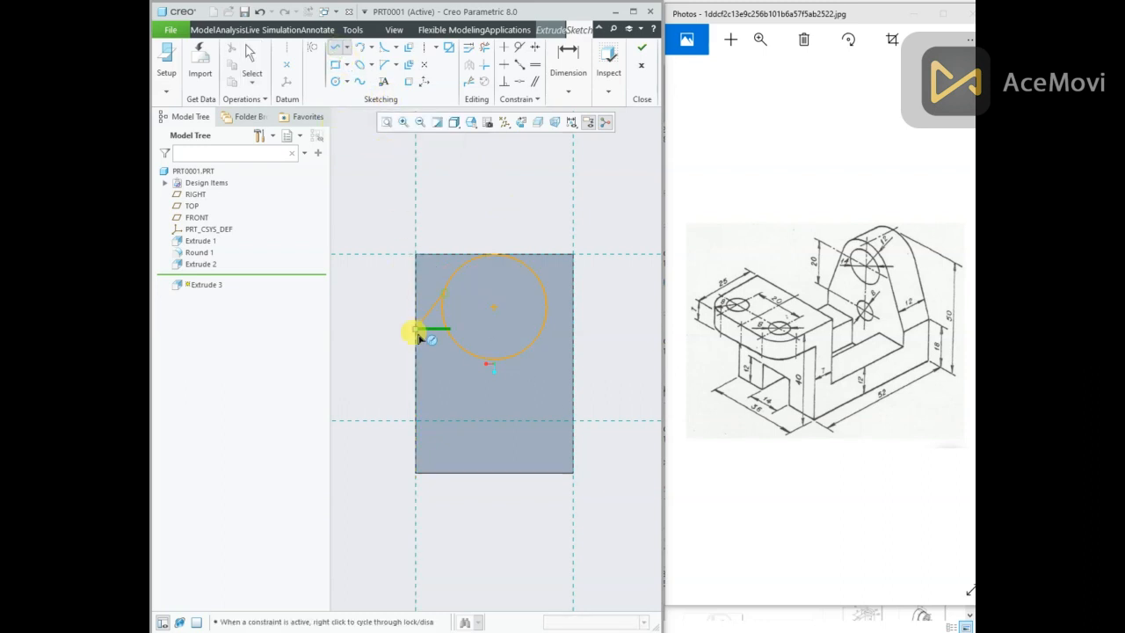
pyautogui.click(414, 393)
pyautogui.middleClick(391, 372)
# Step: Try dimensioning the tangent line's lower endpoint from the horizontal reference through the lower face, and delete that dimension
pyautogui.click(559, 71)
pyautogui.click(429, 426)
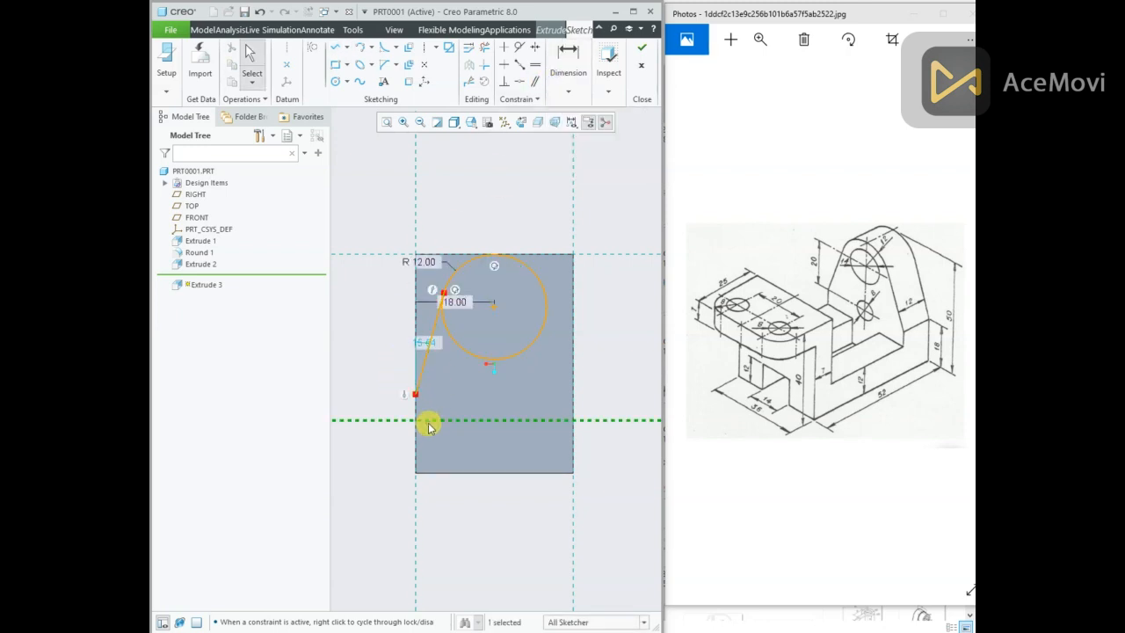
pyautogui.click(417, 396)
pyautogui.click(418, 398)
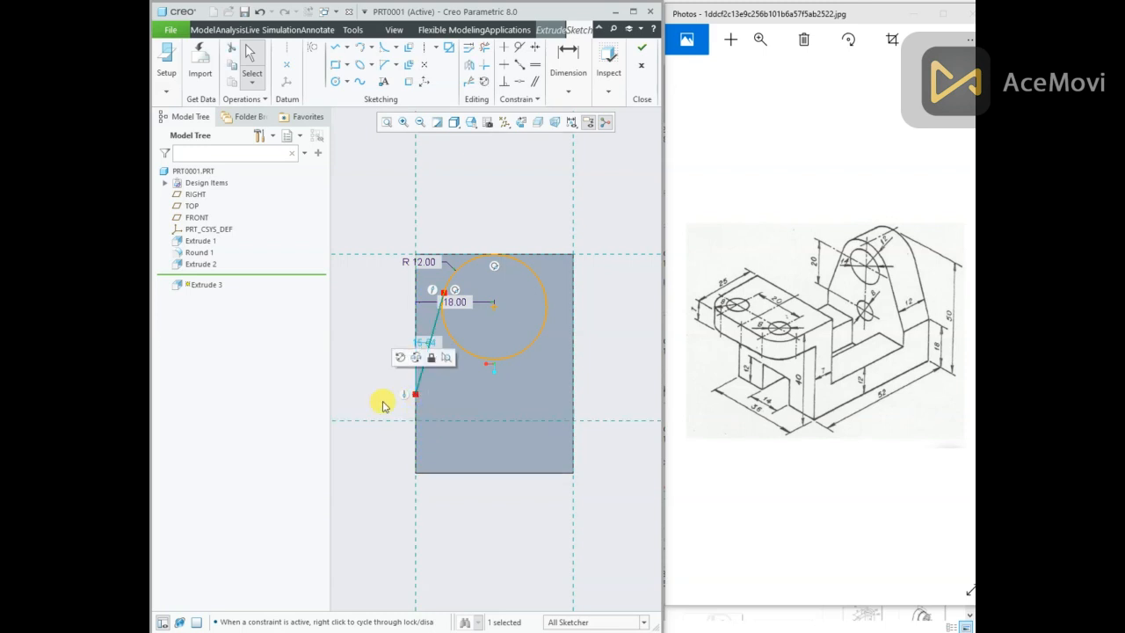
pyautogui.rightClick(373, 347)
pyautogui.click(513, 370)
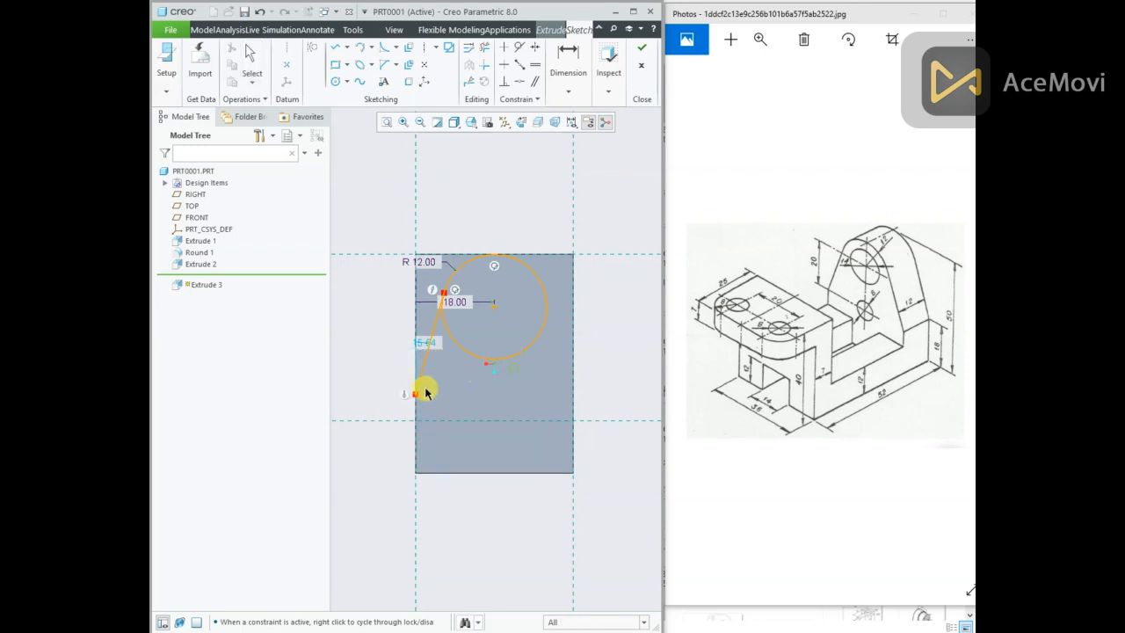
pyautogui.click(416, 394)
pyautogui.click(430, 421)
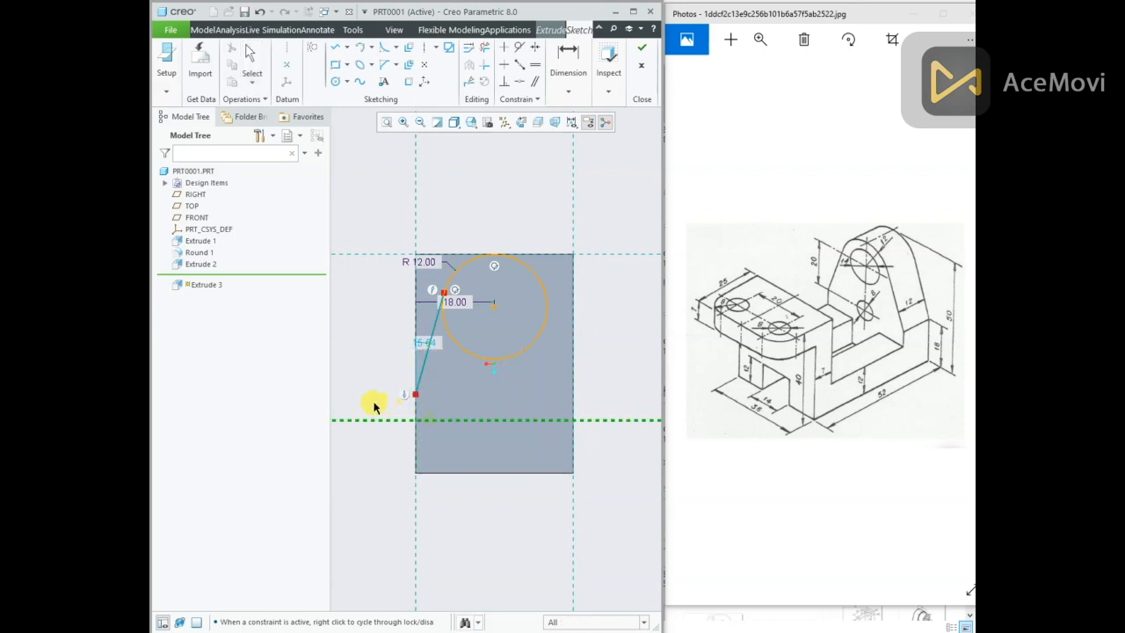
pyautogui.middleClick(370, 401)
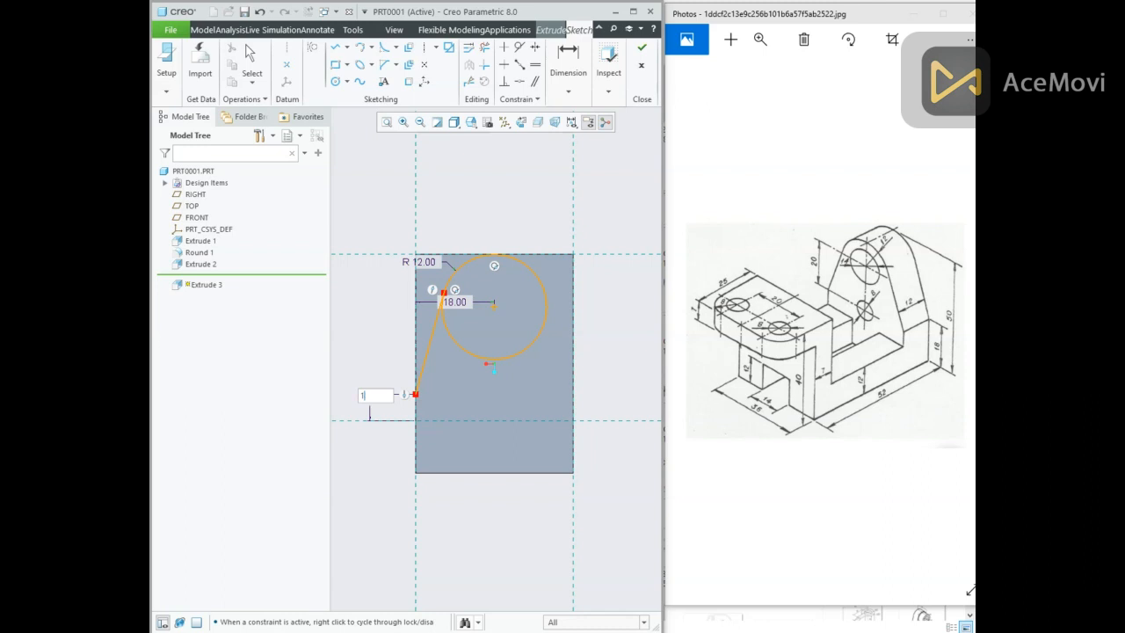
pyautogui.press('Escape')
pyautogui.click(416, 395)
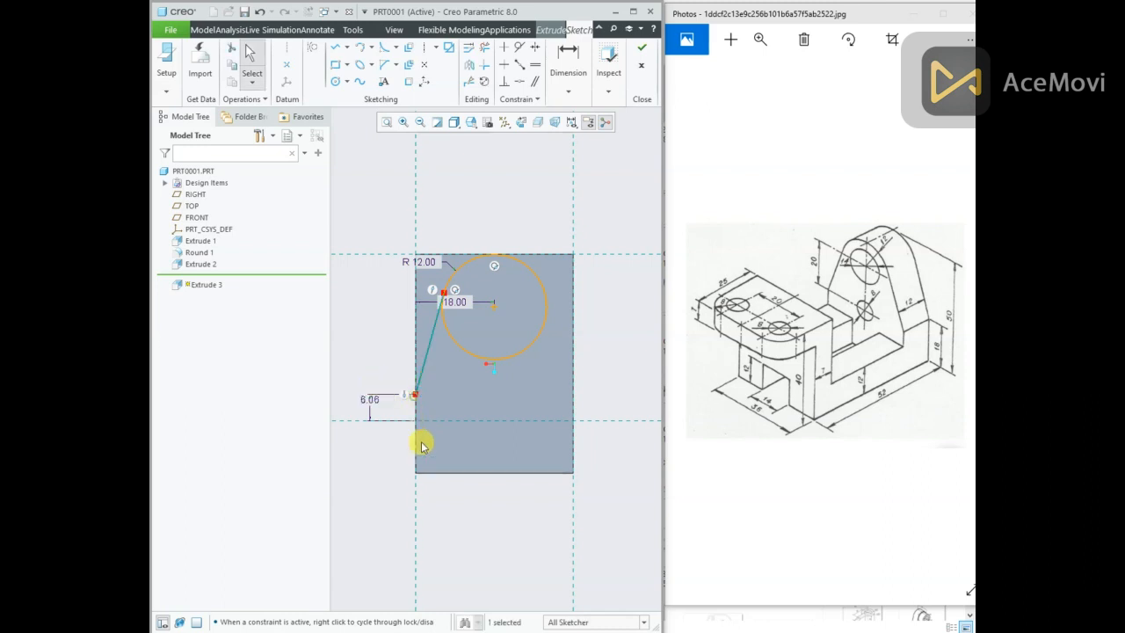
pyautogui.click(431, 475)
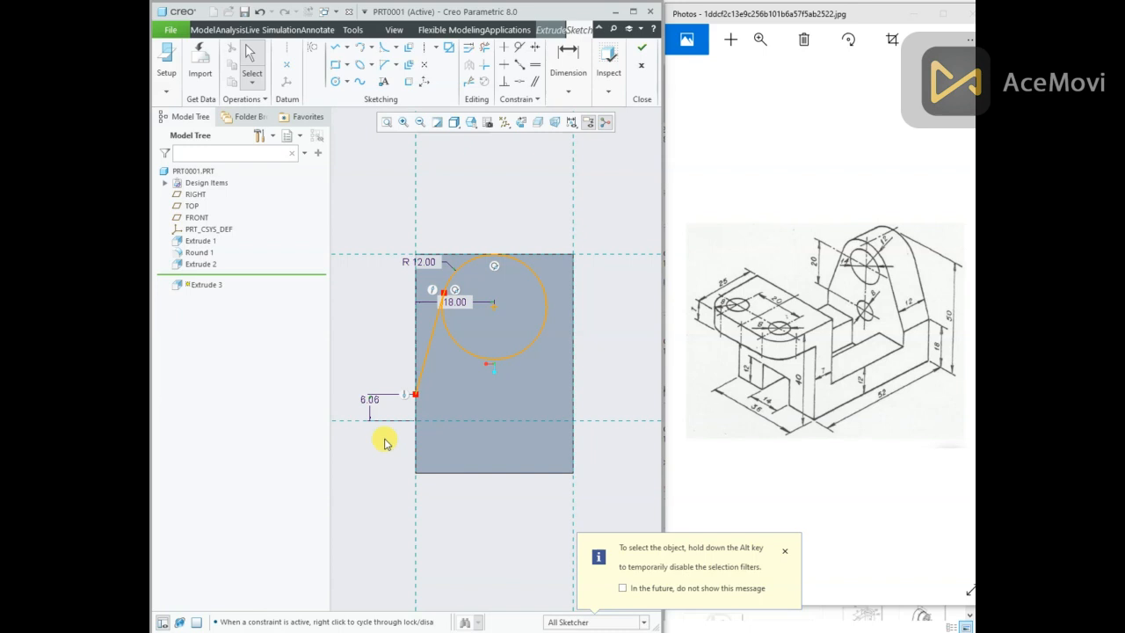
pyautogui.click(373, 402)
pyautogui.press('Delete')
# Step: Dimension the tangent line's lower endpoint from the face's bottom edge and set the height to 18 mm
pyautogui.rightClick(367, 386)
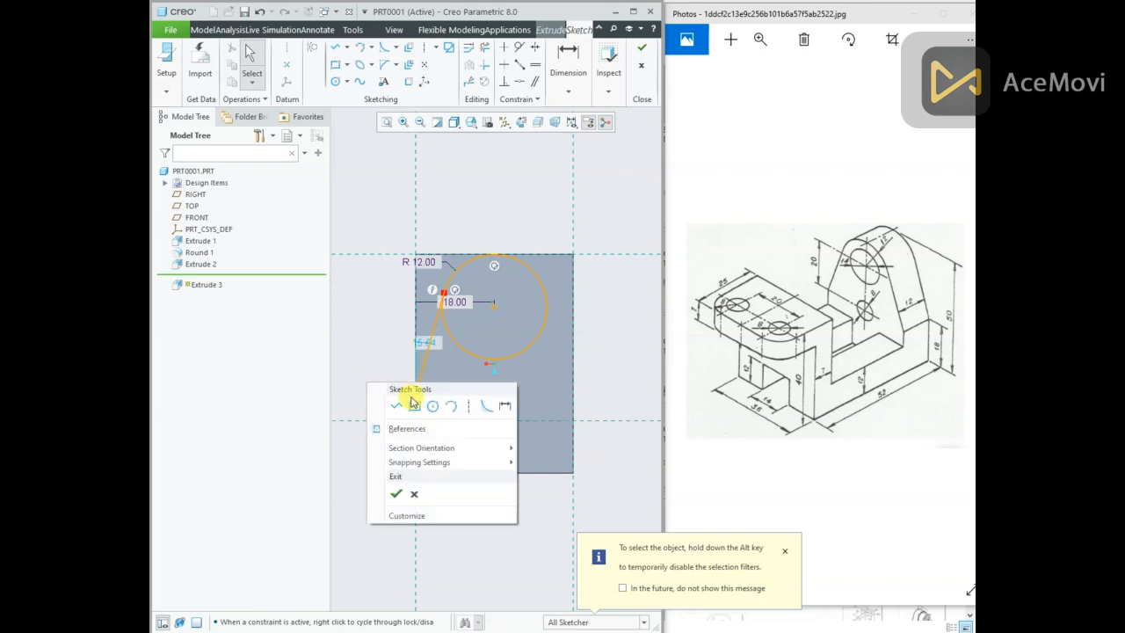
pyautogui.click(477, 407)
pyautogui.click(417, 398)
pyautogui.click(431, 471)
pyautogui.scroll(-2, 381, 439)
pyautogui.middleClick(378, 431)
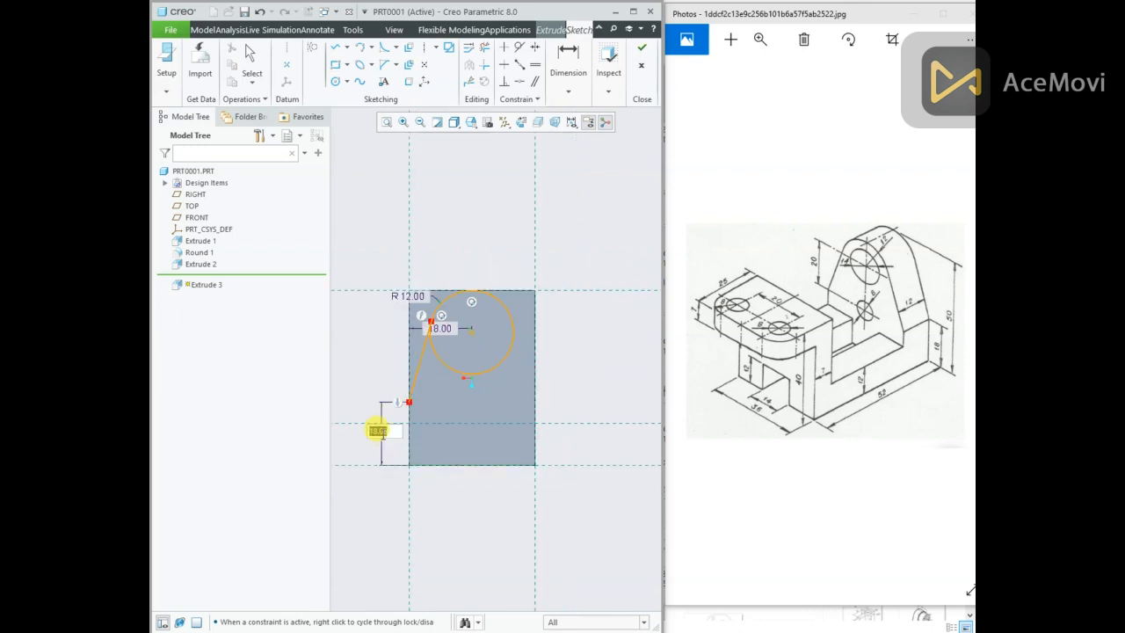
pyautogui.press('Return')
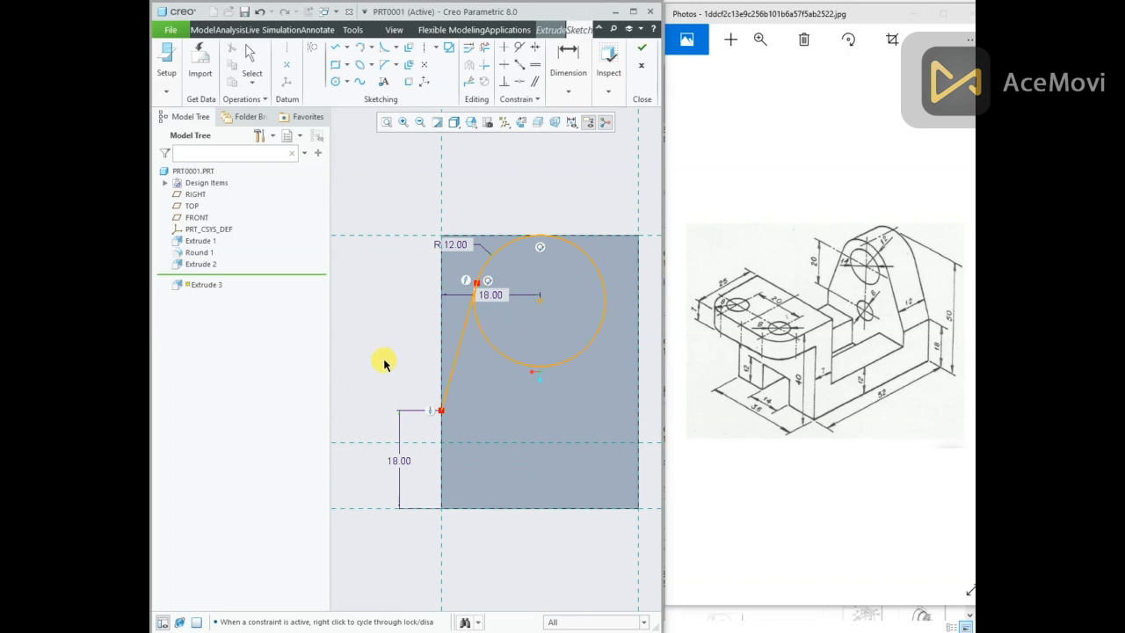
pyautogui.click(335, 47)
pyautogui.scroll(-1, 378, 365)
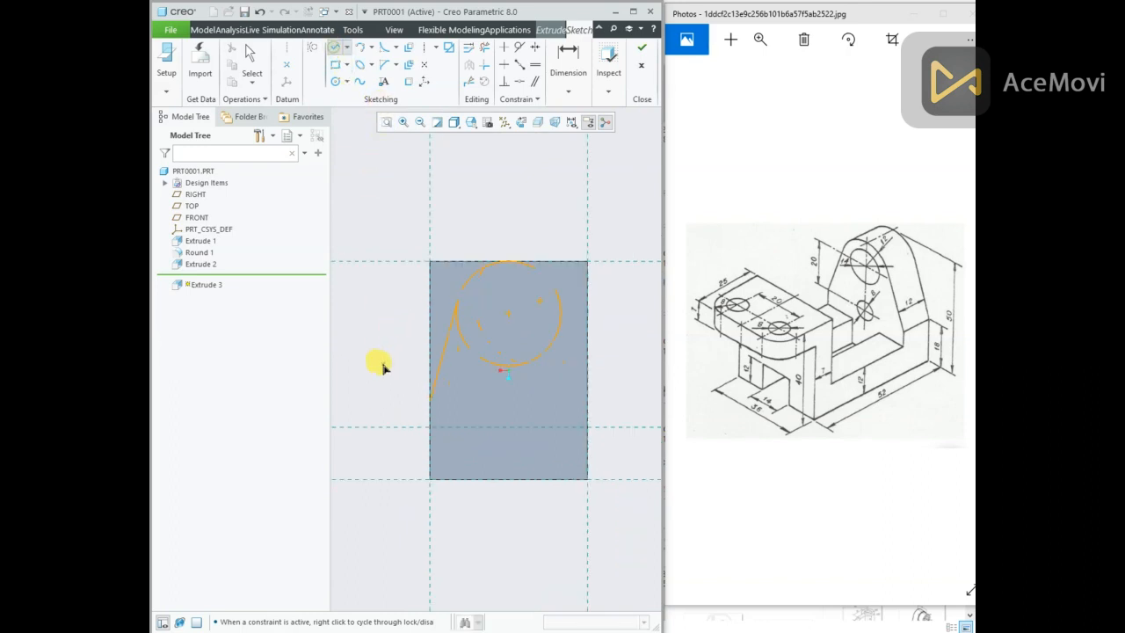
pyautogui.click(563, 309)
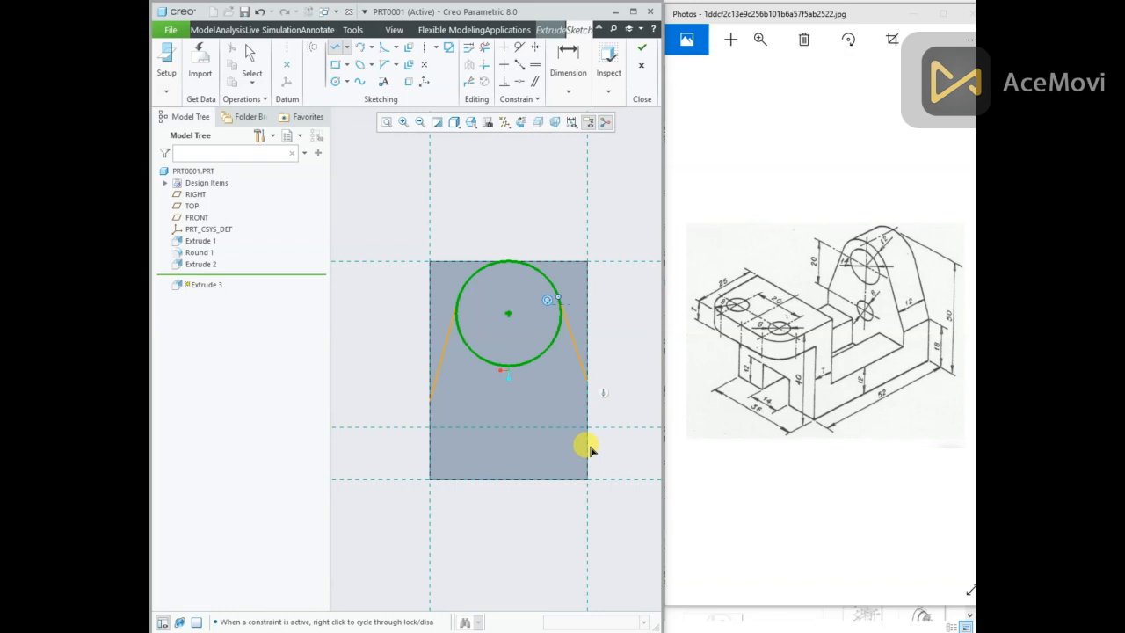
pyautogui.middleClick(628, 346)
# Step: Add a vertical centerline through the center of the profile circle
pyautogui.rightClick(459, 172)
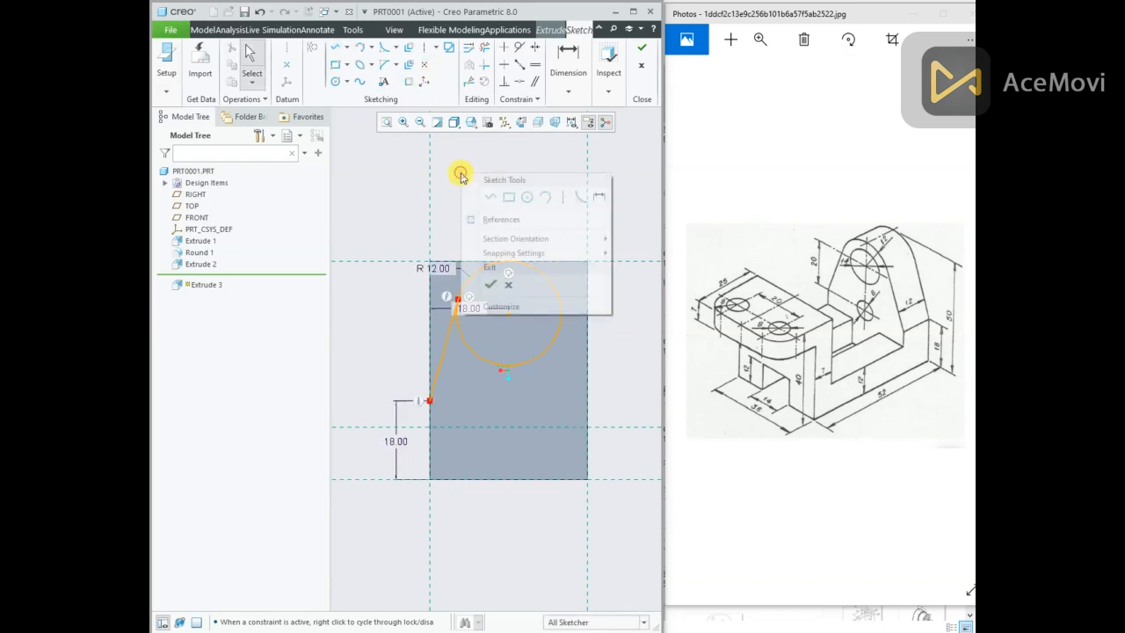
pyautogui.click(559, 199)
pyautogui.click(509, 312)
pyautogui.middleClick(495, 218)
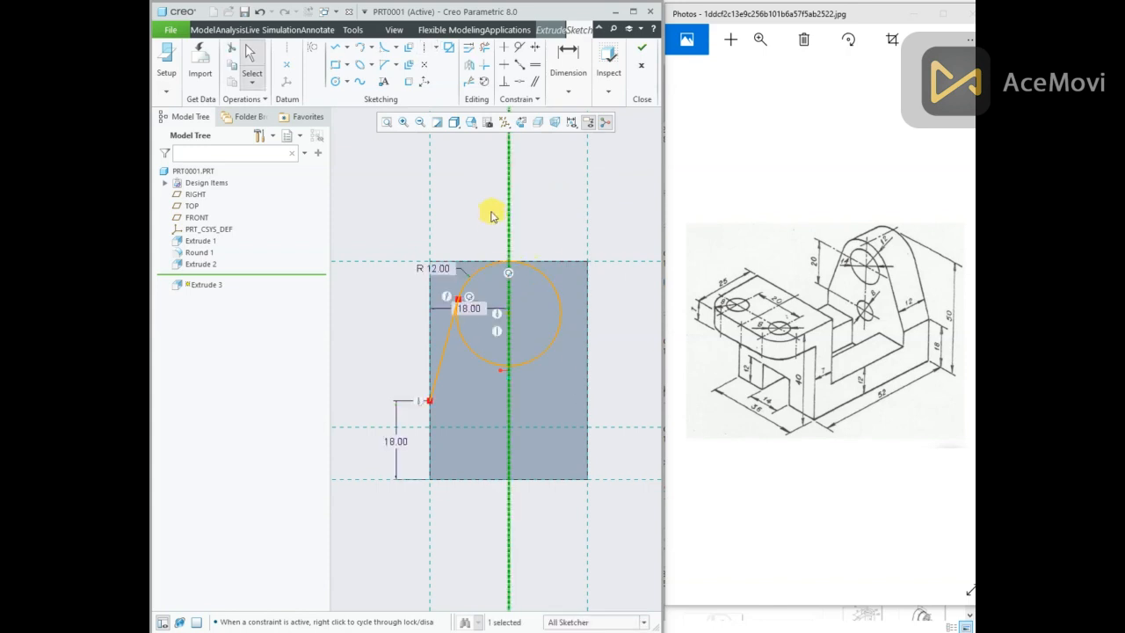
# Step: Mirror the slanted tangent line about the vertical centerline
pyautogui.click(444, 349)
pyautogui.click(445, 349)
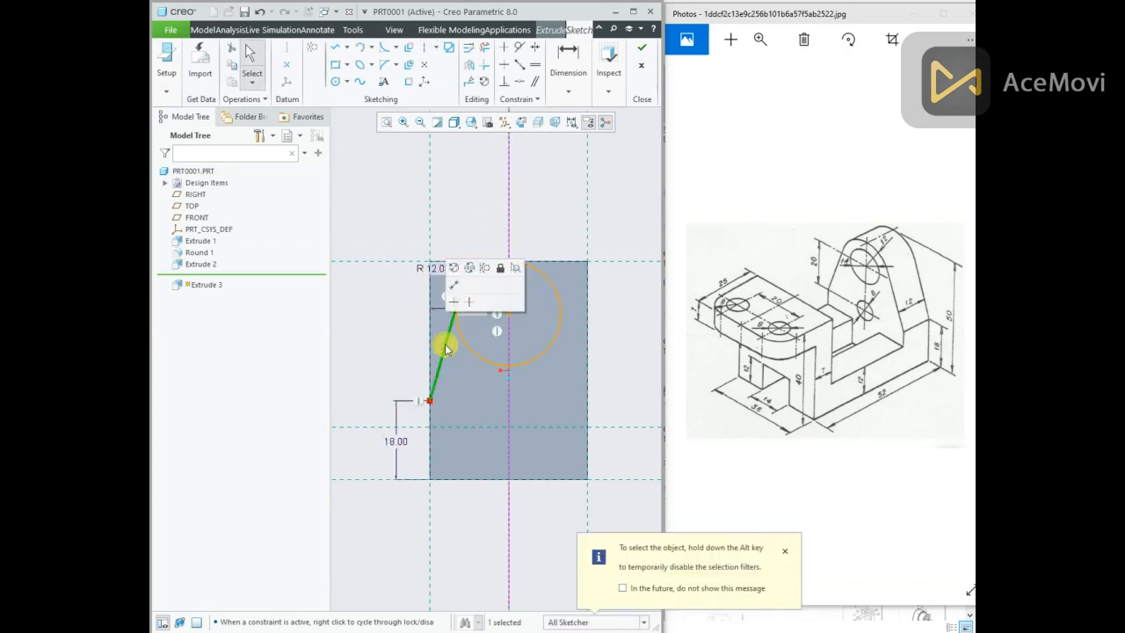
pyautogui.click(468, 66)
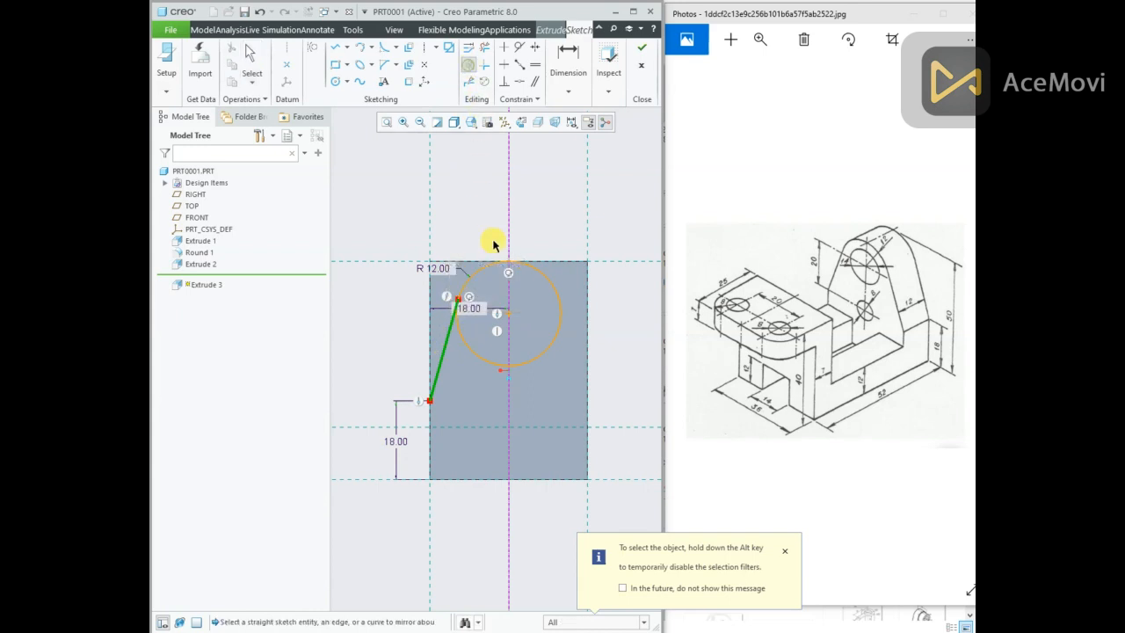
pyautogui.click(508, 237)
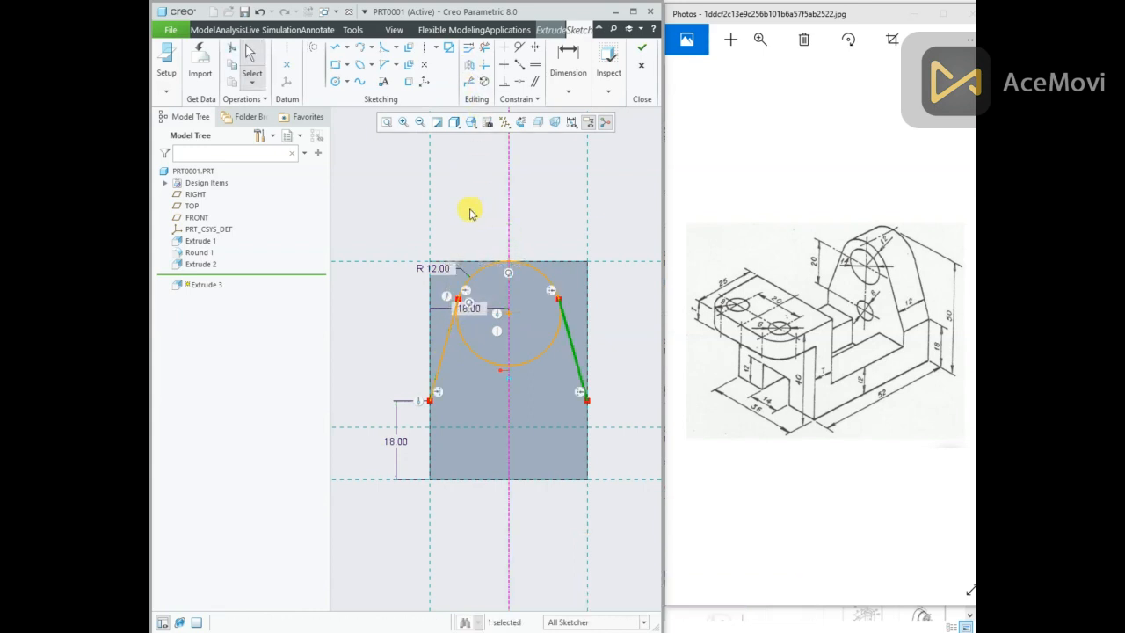
# Step: Trim away the circle's lower arc between the two tangent lines, leaving the rounded top joined to both slanted sides
pyautogui.click(339, 47)
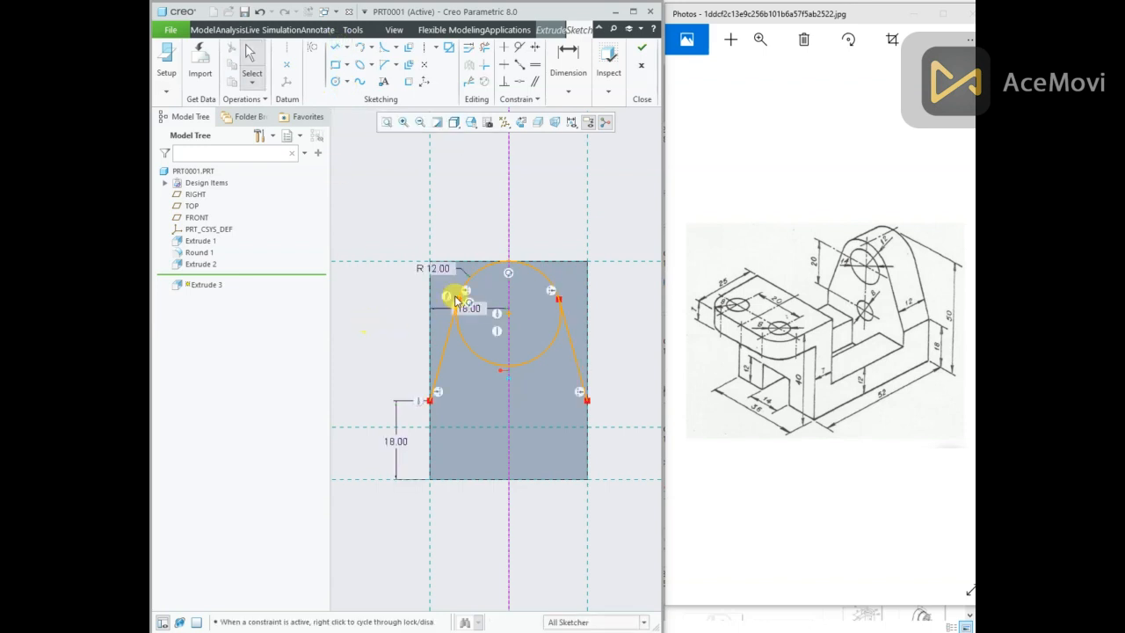
pyautogui.scroll(1, 452, 290)
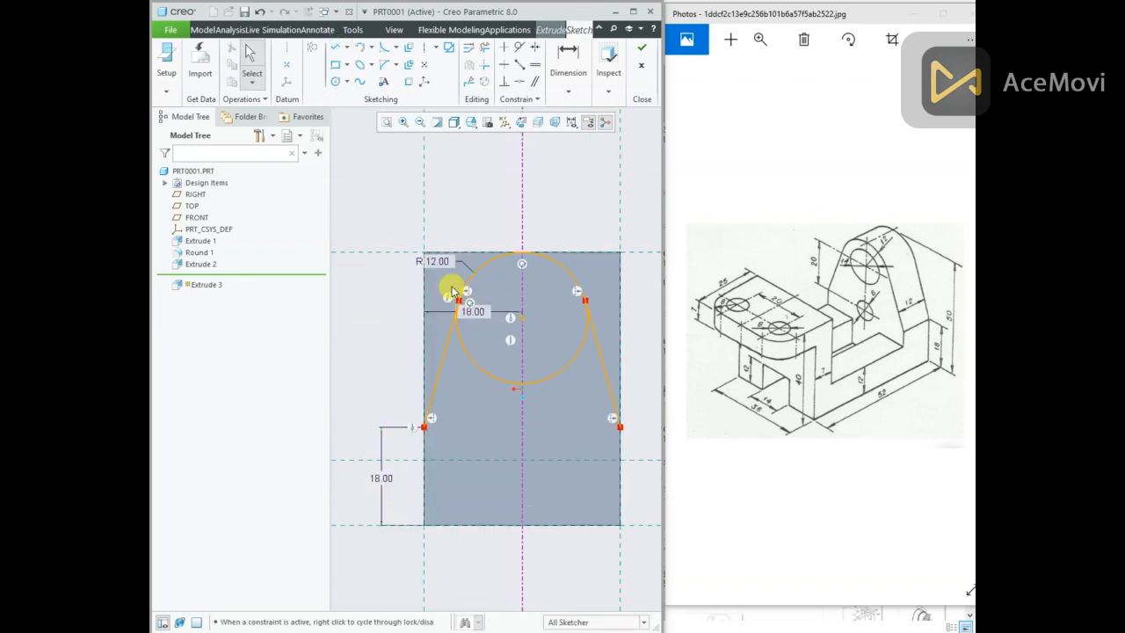
pyautogui.click(482, 46)
pyautogui.scroll(2, 488, 340)
pyautogui.click(395, 282)
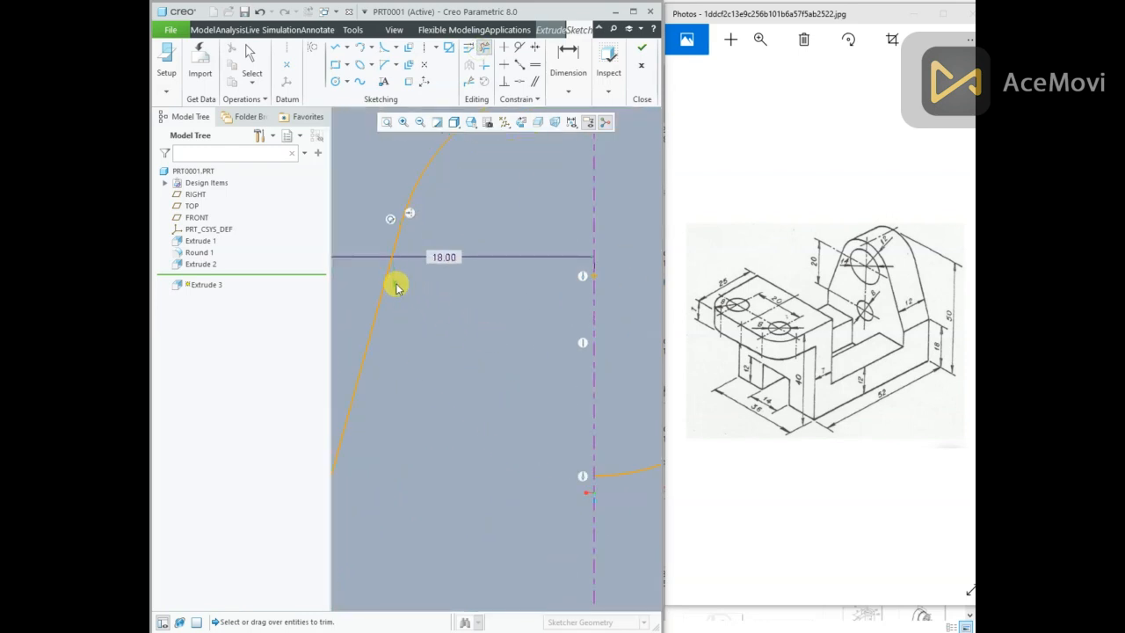
pyautogui.scroll(-2, 446, 268)
pyautogui.scroll(2, 530, 286)
pyautogui.click(562, 316)
pyautogui.scroll(2, 566, 264)
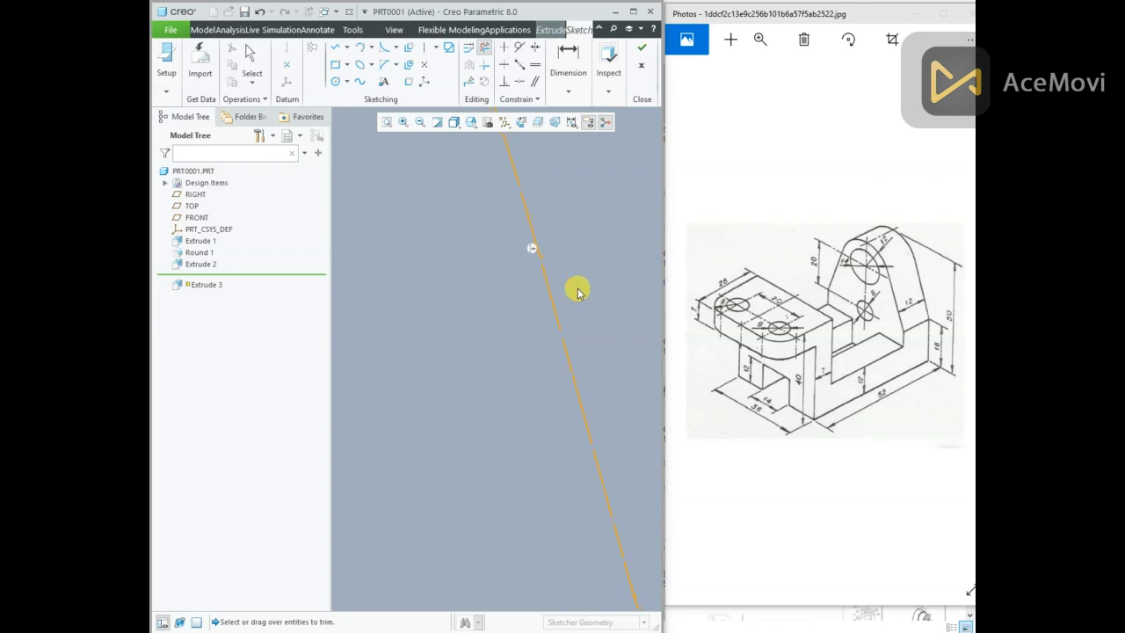
pyautogui.scroll(-3, 587, 297)
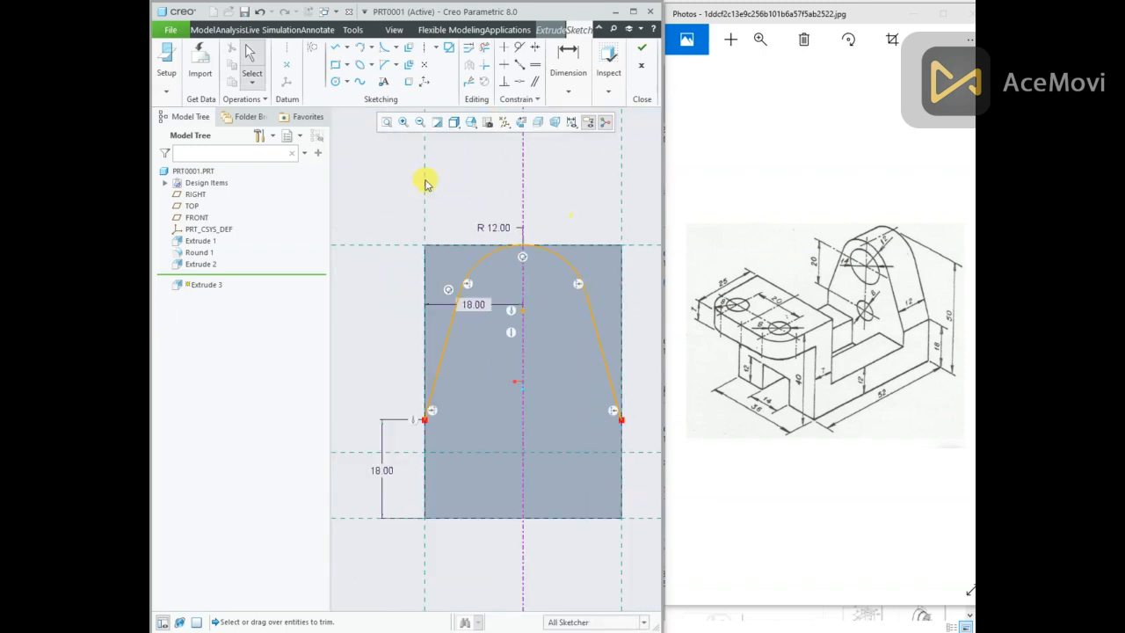
# Step: Sketch a circle concentric with the rounded top and set its diameter to 14 mm
pyautogui.click(334, 81)
pyautogui.click(523, 310)
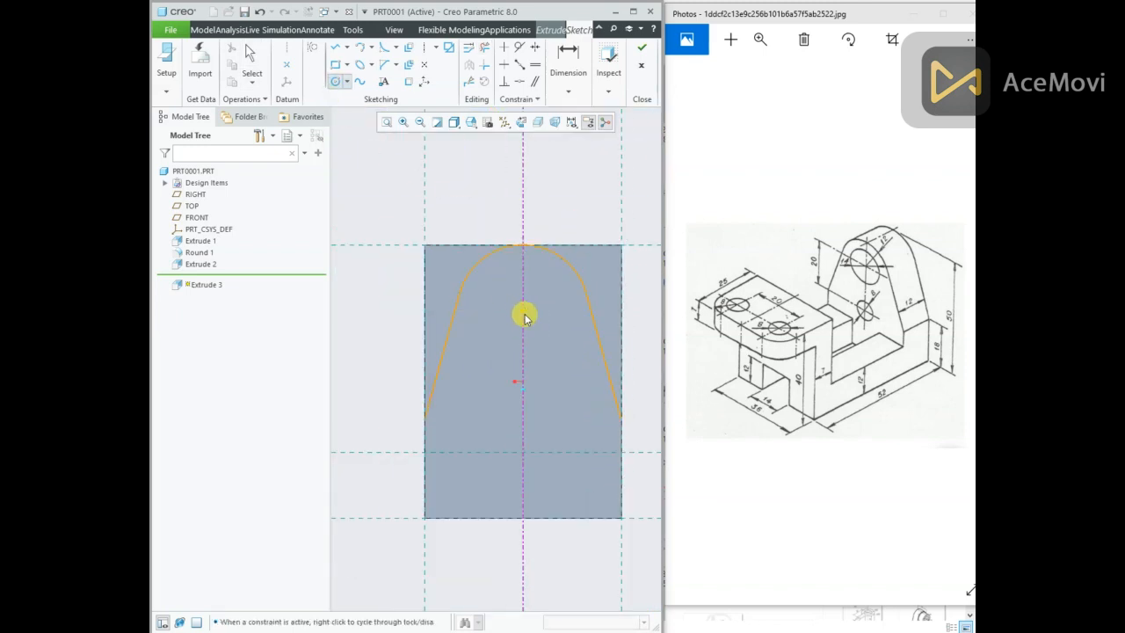
pyautogui.middleClick(583, 228)
pyautogui.write('1')
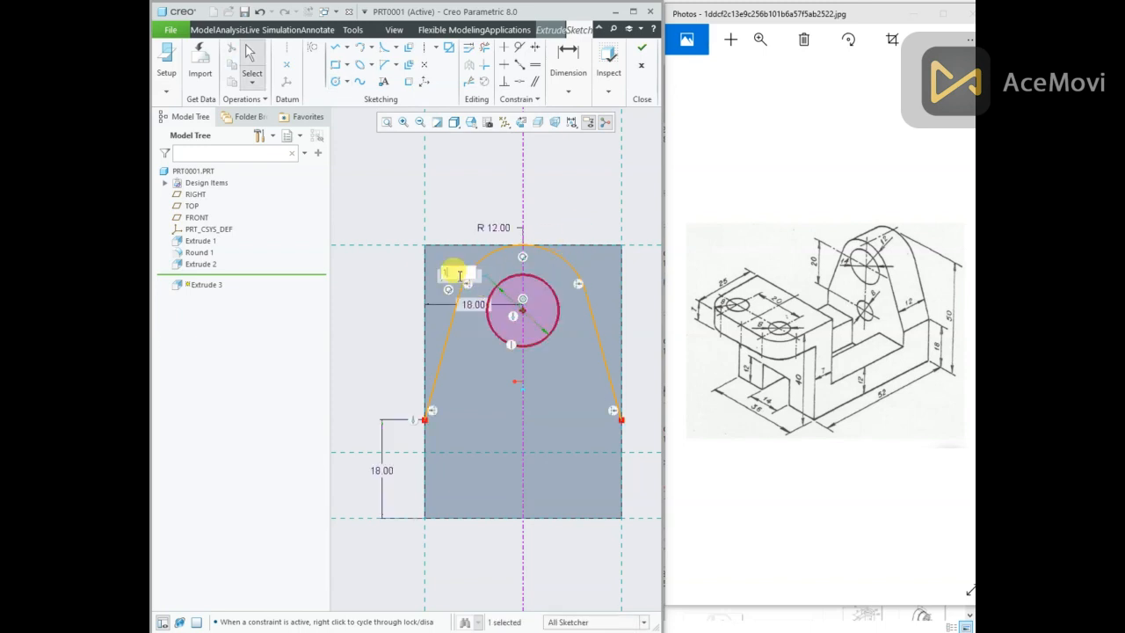
pyautogui.write('4')
pyautogui.press('Return')
pyautogui.click(458, 205)
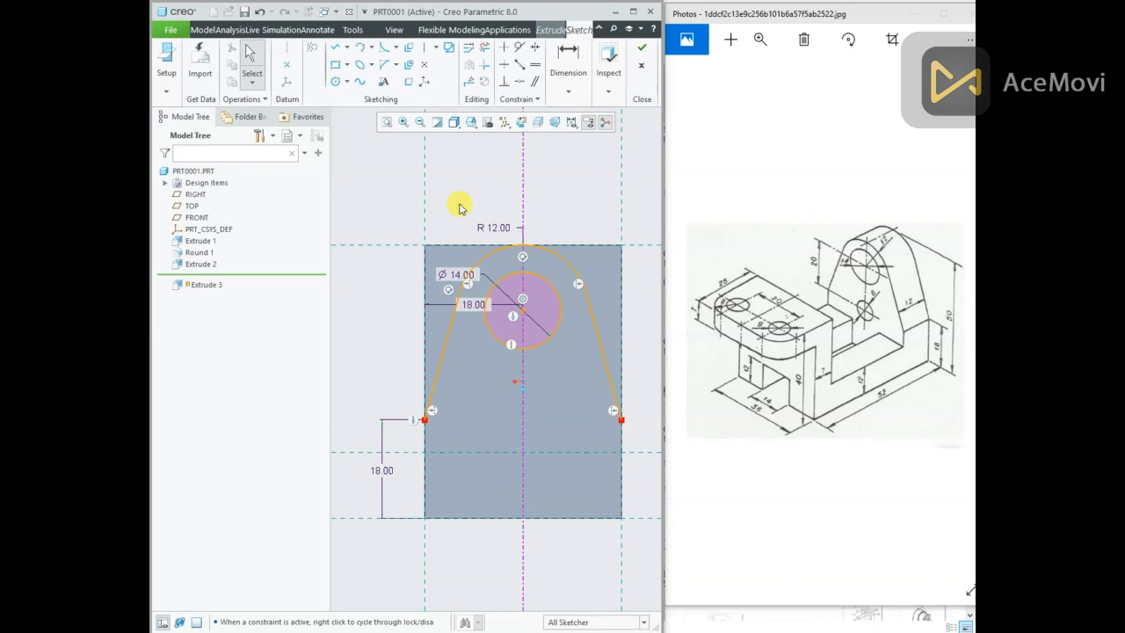
# Step: Sketch a smaller circle on the centerline below the 14 mm circle and set its diameter to 8 mm
pyautogui.click(337, 82)
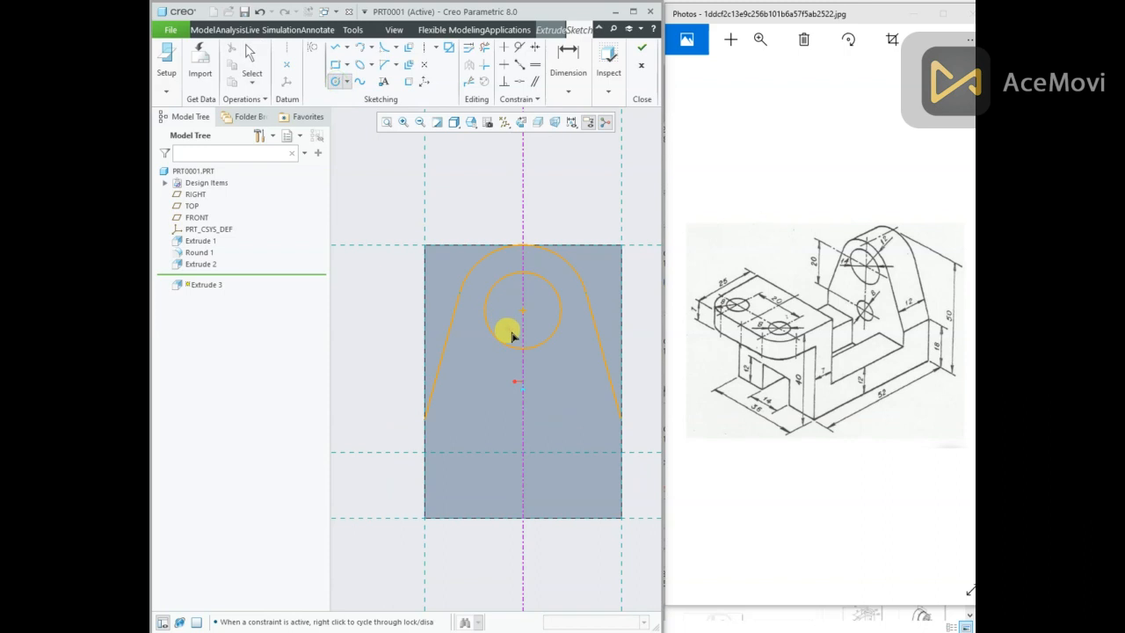
pyautogui.click(524, 415)
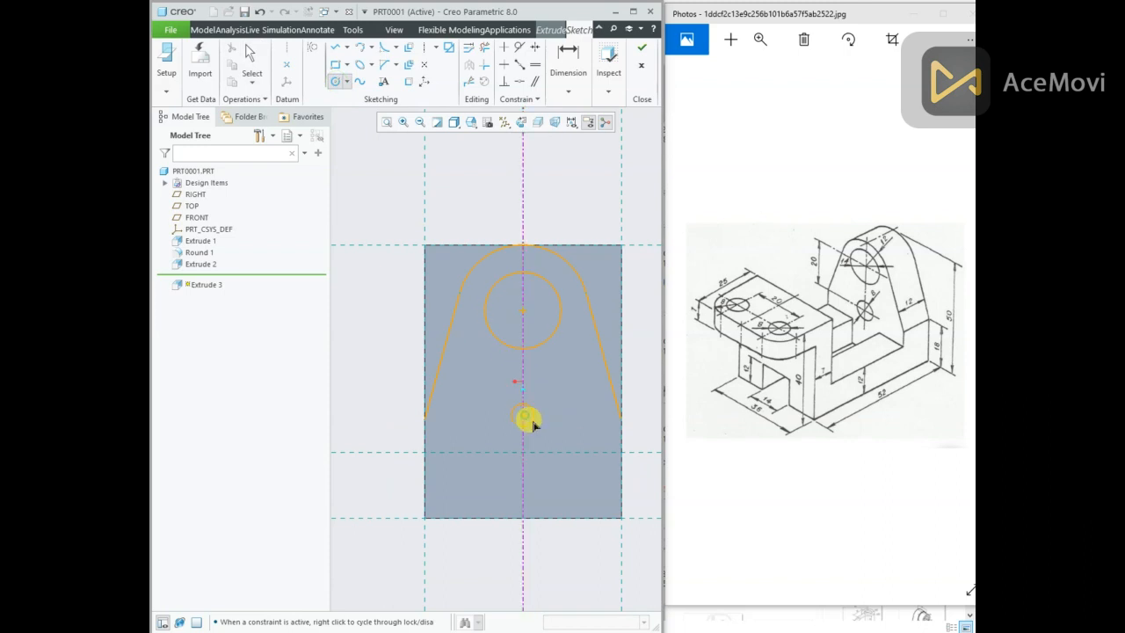
pyautogui.click(536, 426)
pyautogui.middleClick(547, 407)
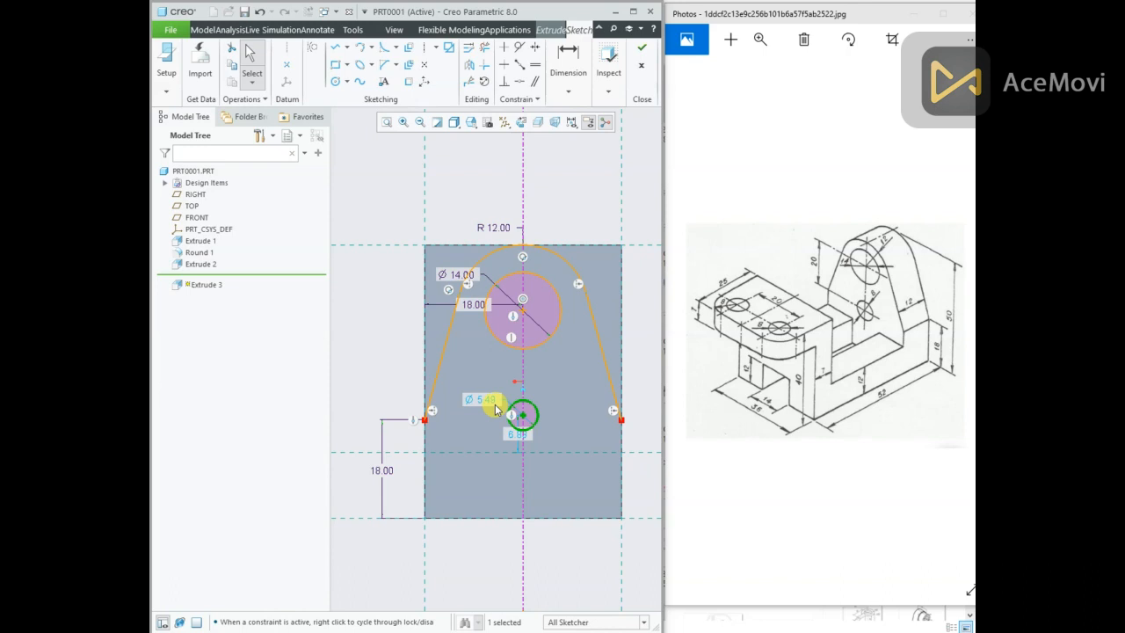
pyautogui.write('8')
pyautogui.press('Return')
pyautogui.click(360, 319)
# Step: Try dimensioning the spacing between the two circles, and undo that dimension
pyautogui.click(567, 60)
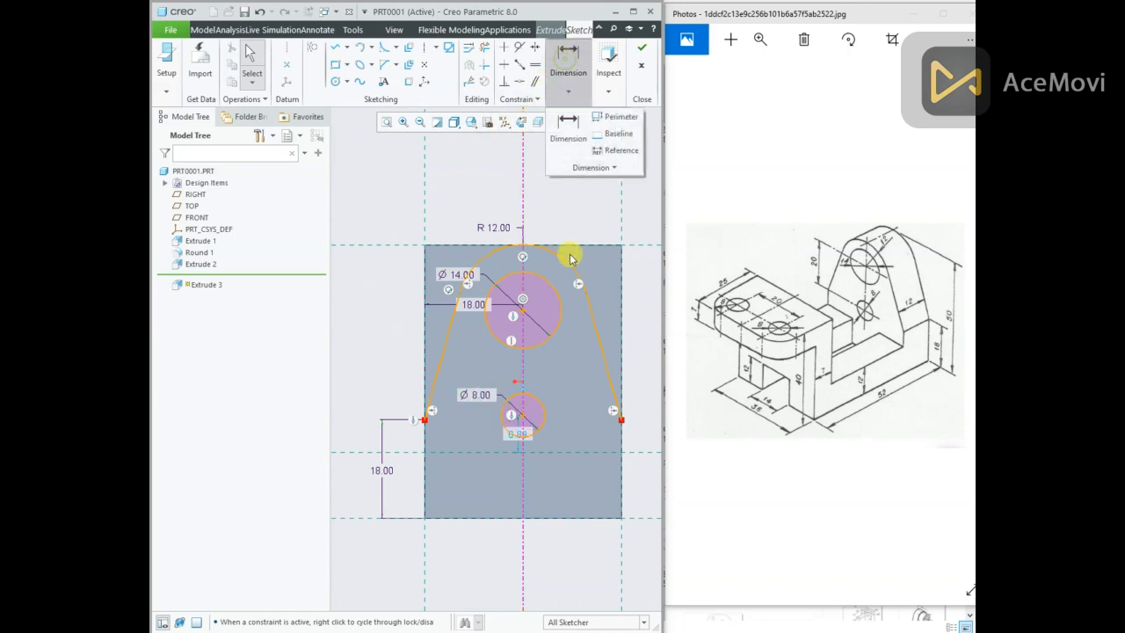
pyautogui.click(524, 316)
pyautogui.click(573, 77)
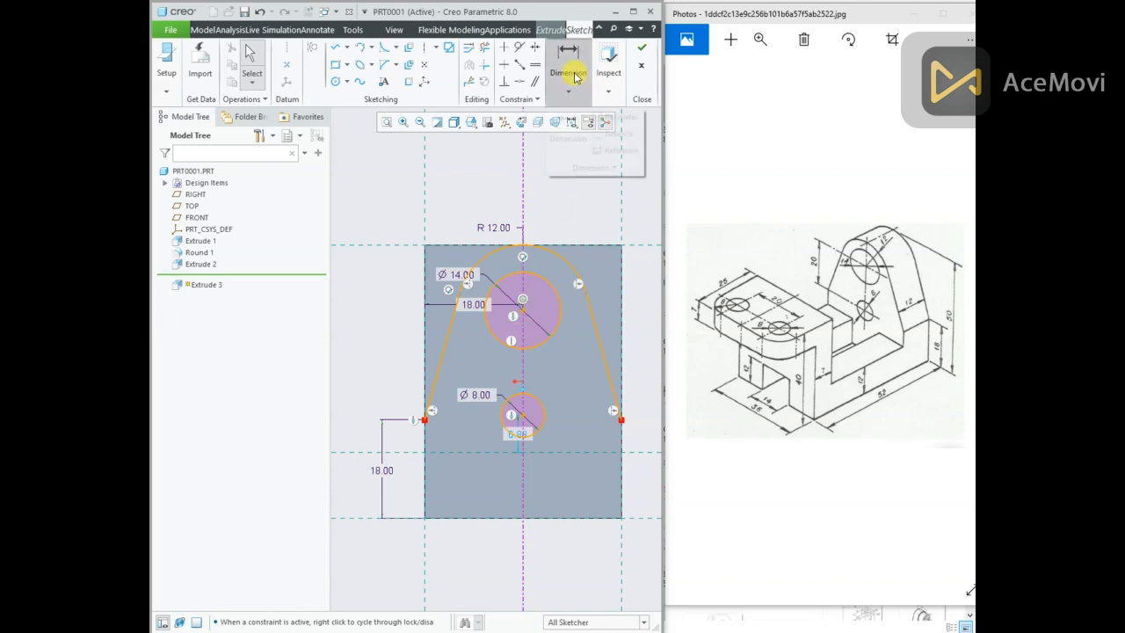
pyautogui.click(567, 128)
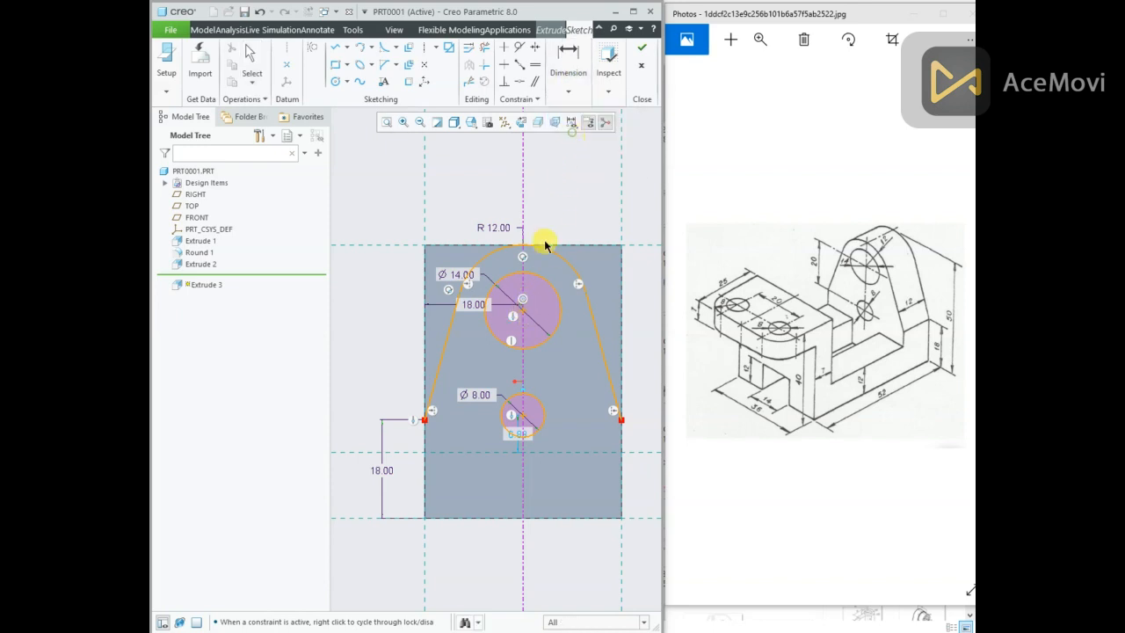
pyautogui.click(524, 315)
pyautogui.click(525, 389)
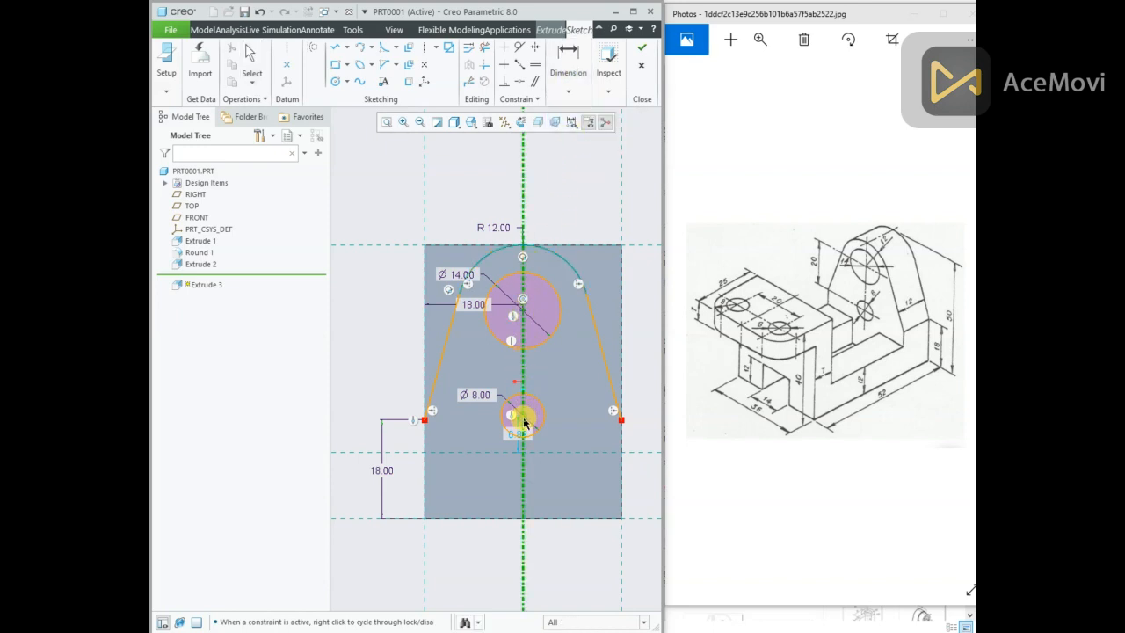
pyautogui.middleClick(571, 390)
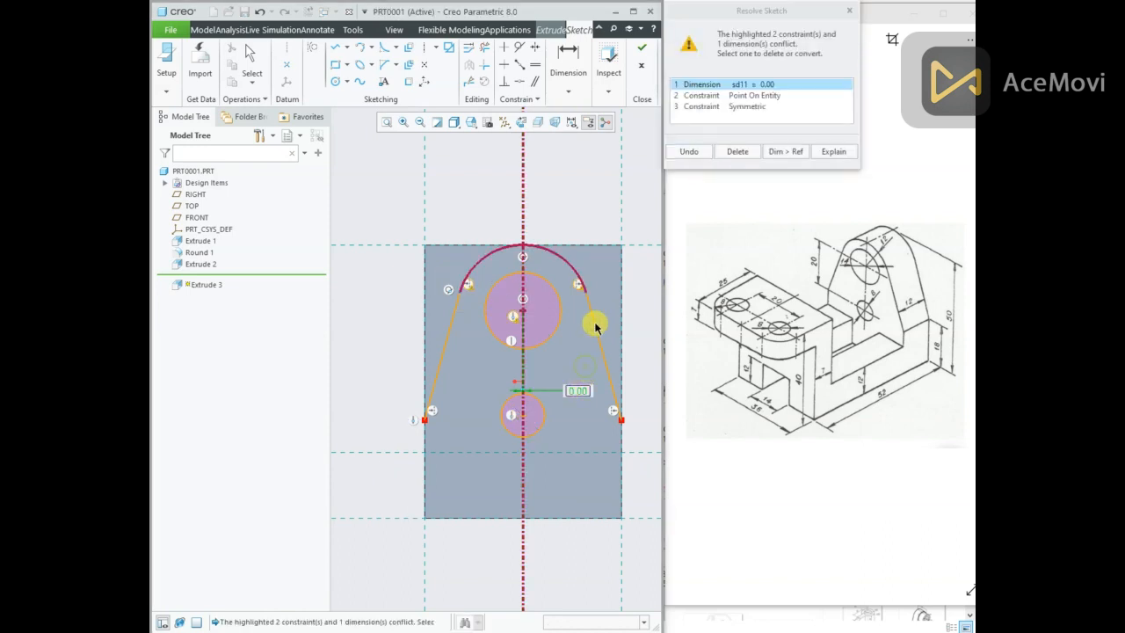
pyautogui.click(688, 151)
# Step: Dimension the vertical distance between the two circle centers and set it to 20 mm
pyautogui.rightClick(578, 188)
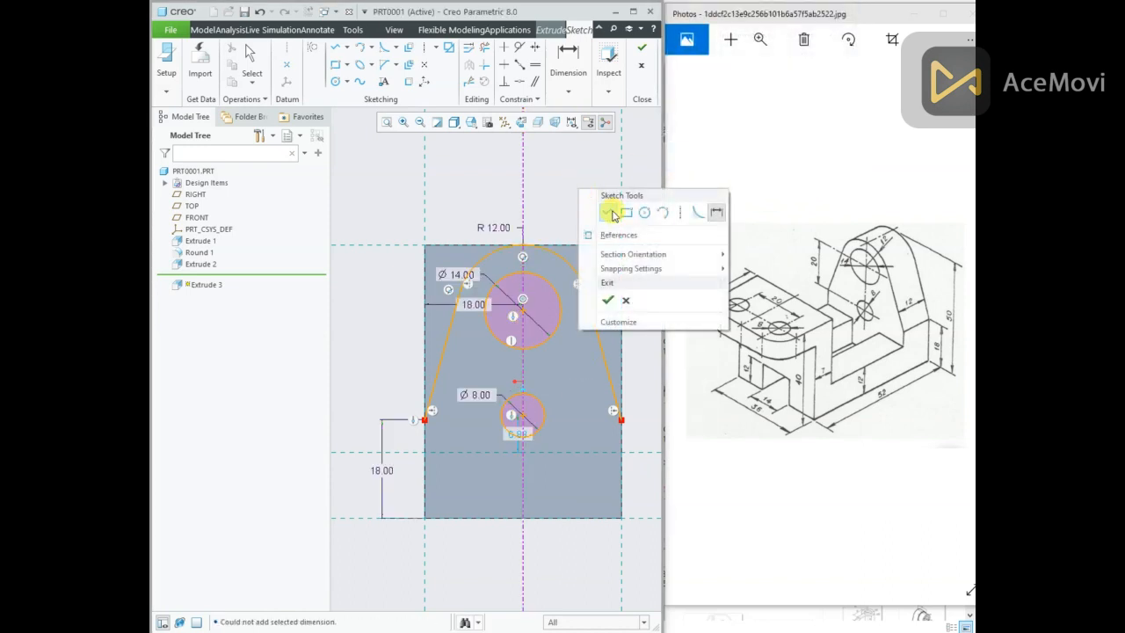
pyautogui.click(711, 215)
pyautogui.click(523, 311)
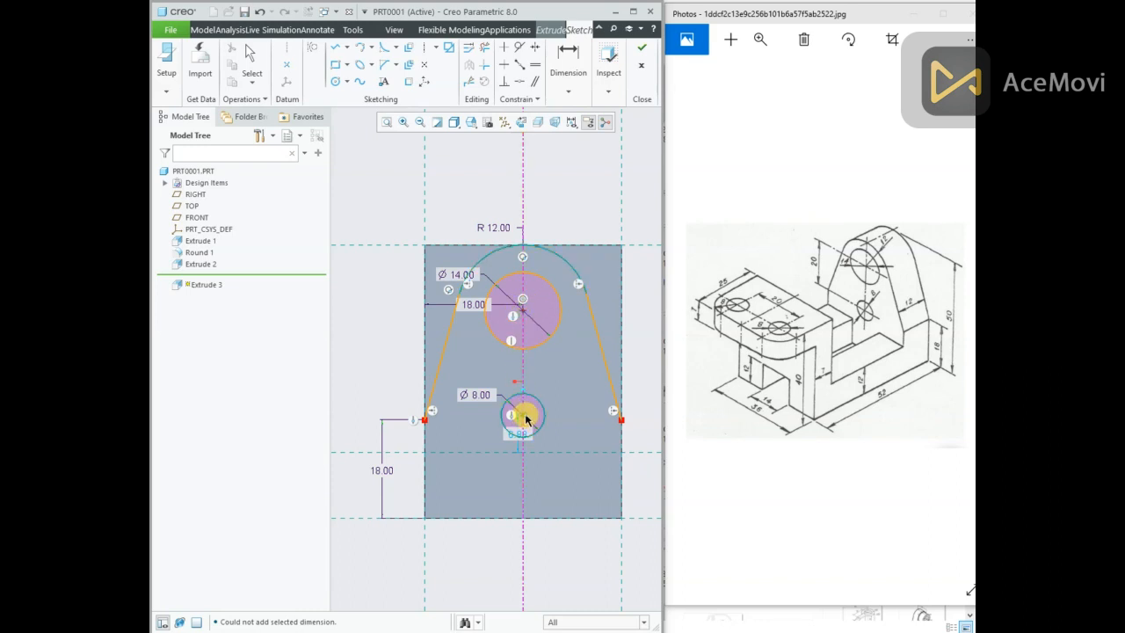
pyautogui.middleClick(580, 366)
pyautogui.write('20.0')
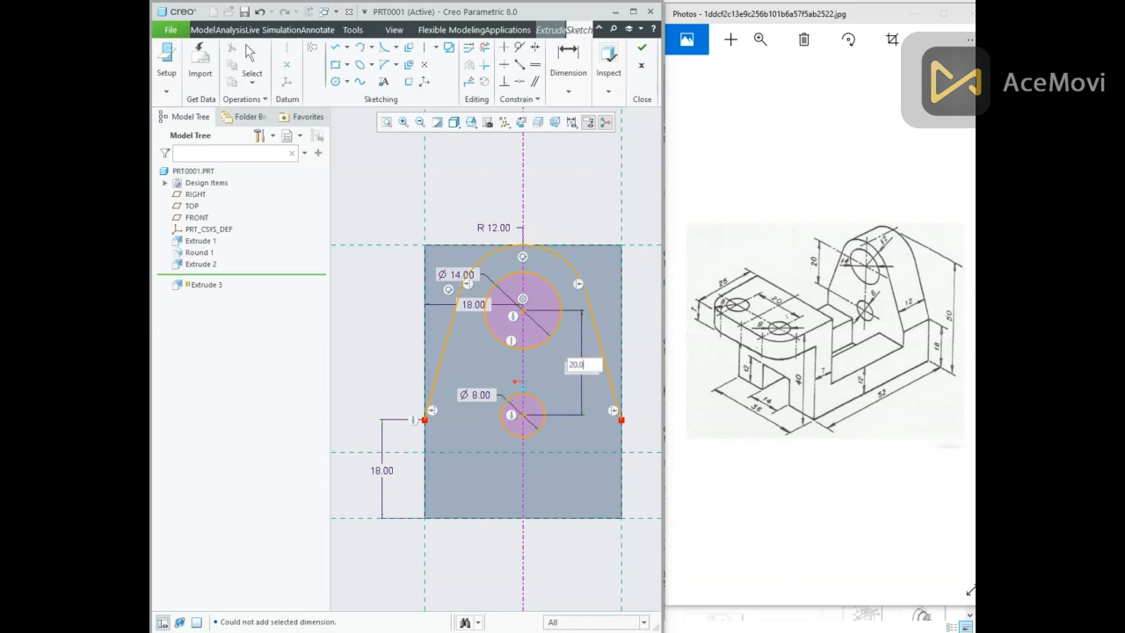
pyautogui.press('Return')
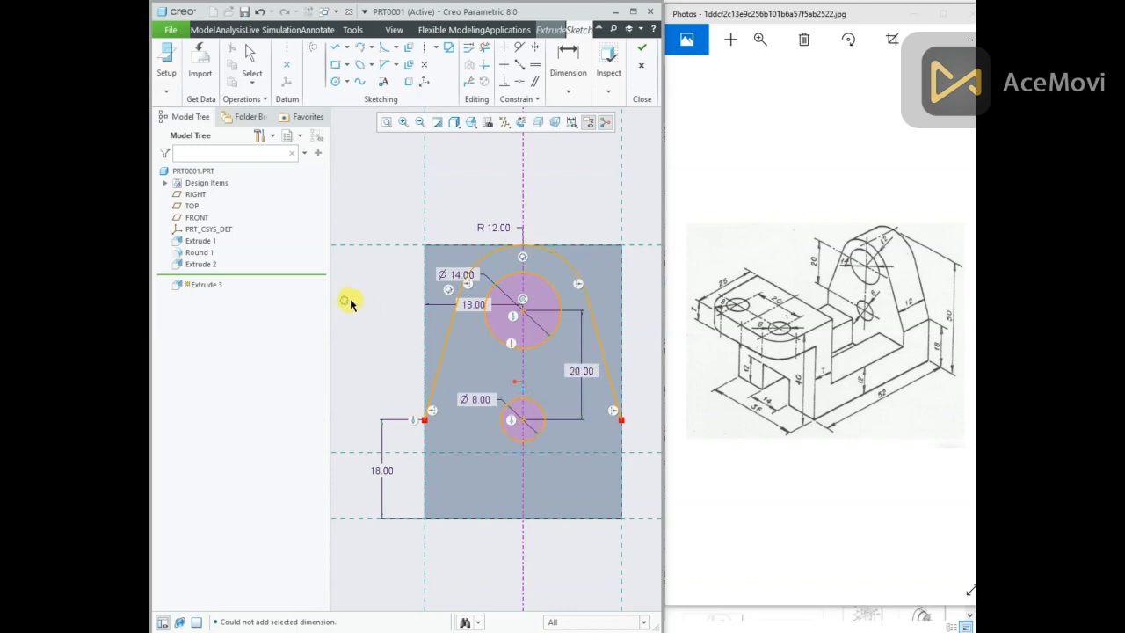
# Step: Sketch a three-sided outline outside the face's upper part, connecting the lower ends of both slanted lines to close the cut region
pyautogui.click(333, 47)
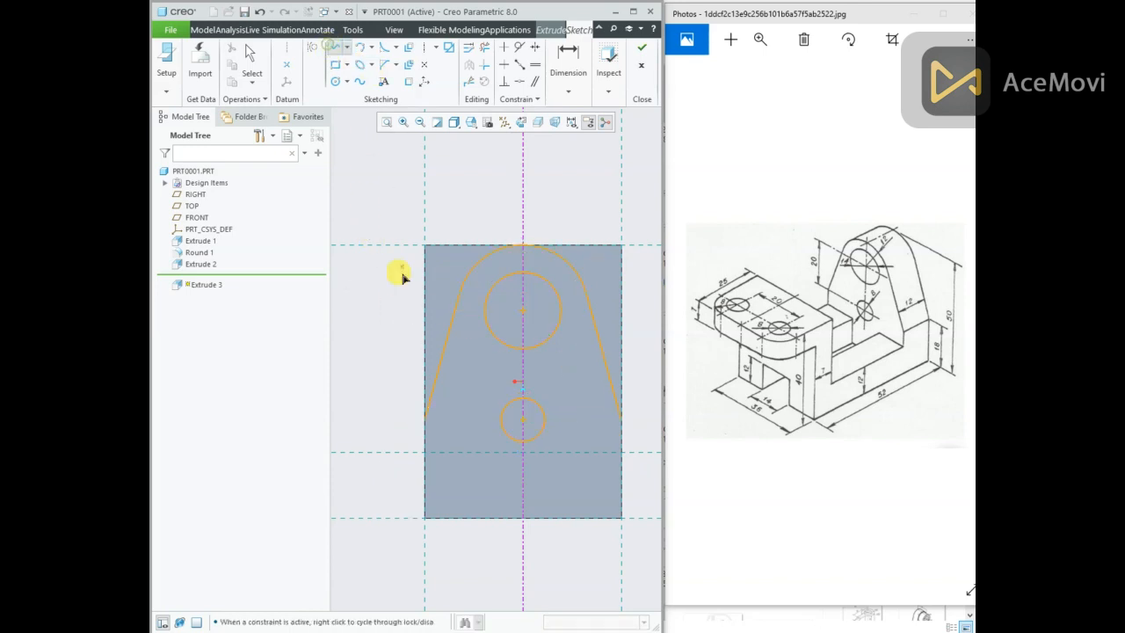
pyautogui.click(410, 418)
pyautogui.click(410, 224)
pyautogui.click(635, 225)
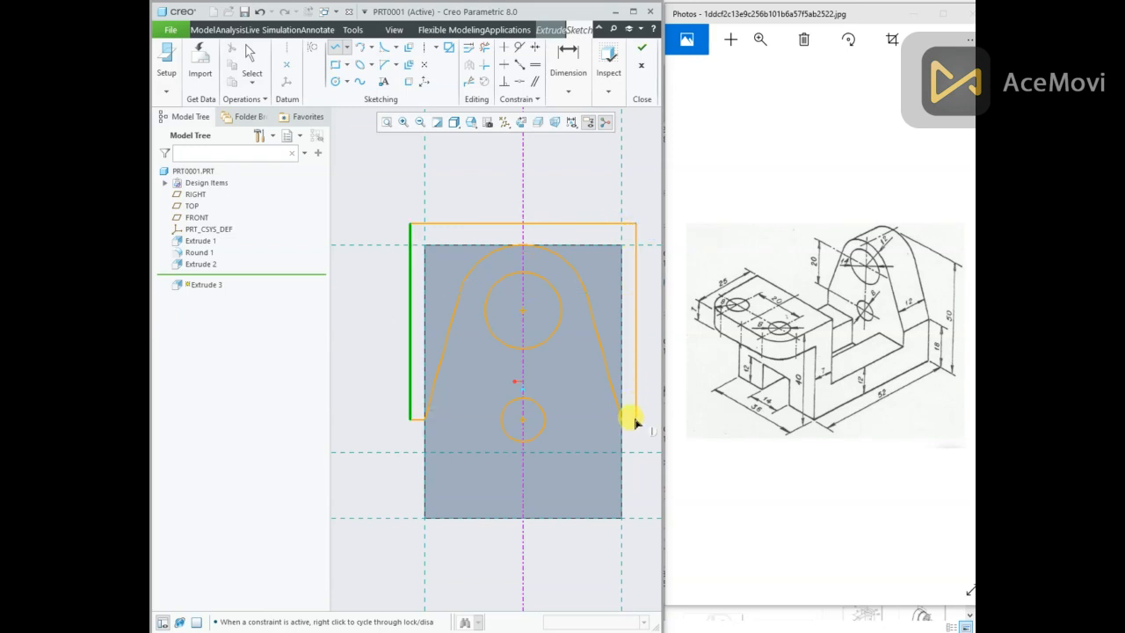
pyautogui.click(635, 422)
pyautogui.click(621, 420)
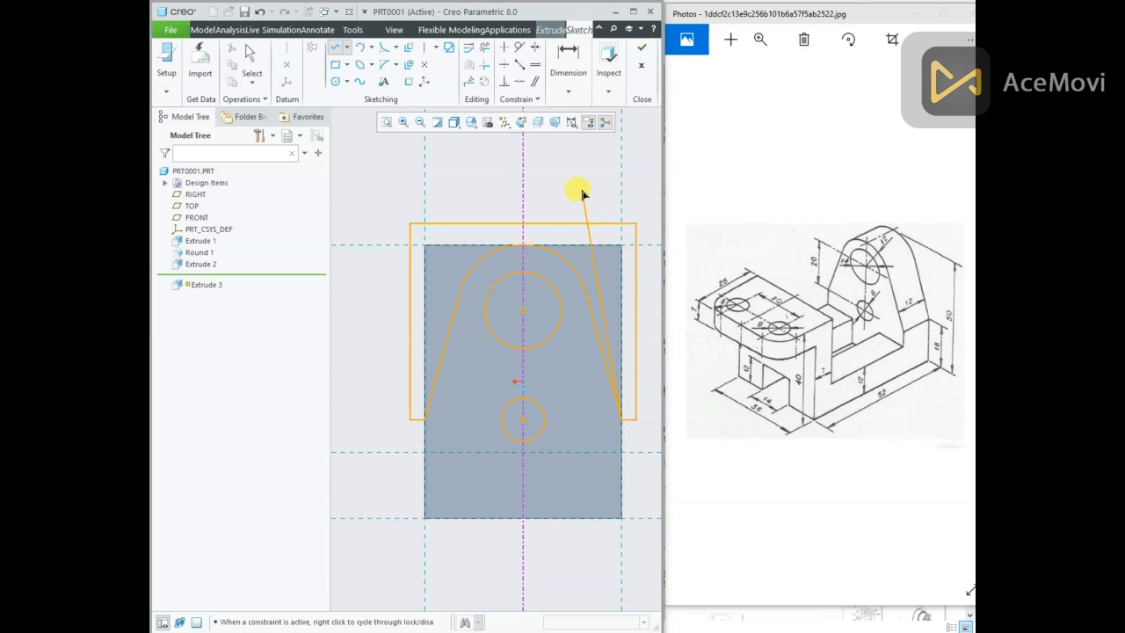
pyautogui.middleClick(581, 194)
# Step: Finish the sketch and set the extrusion depth to end at the upright's inner face
pyautogui.moveTo(580, 191)
pyautogui.mouseDown(button='middle')
pyautogui.moveTo(540, 188)
pyautogui.moveTo(603, 230)
pyautogui.moveTo(555, 219)
pyautogui.moveTo(559, 231)
pyautogui.moveTo(588, 234)
pyautogui.moveTo(567, 239)
pyautogui.mouseUp(button='middle')
pyautogui.rightClick(603, 154)
pyautogui.rightClick(569, 168)
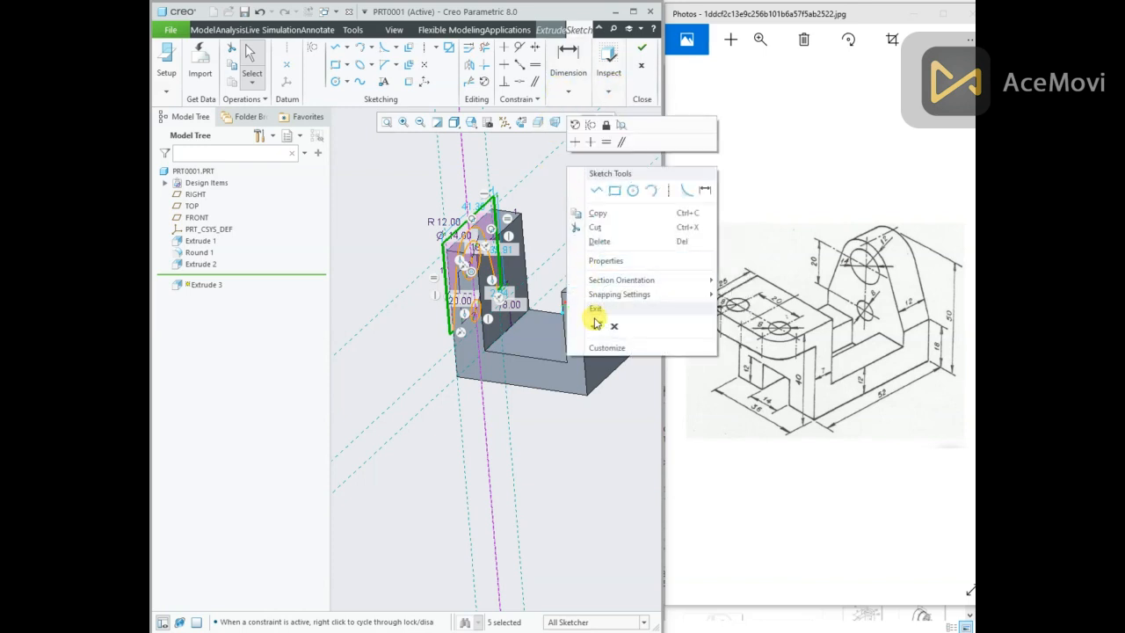
pyautogui.click(591, 322)
pyautogui.click(280, 62)
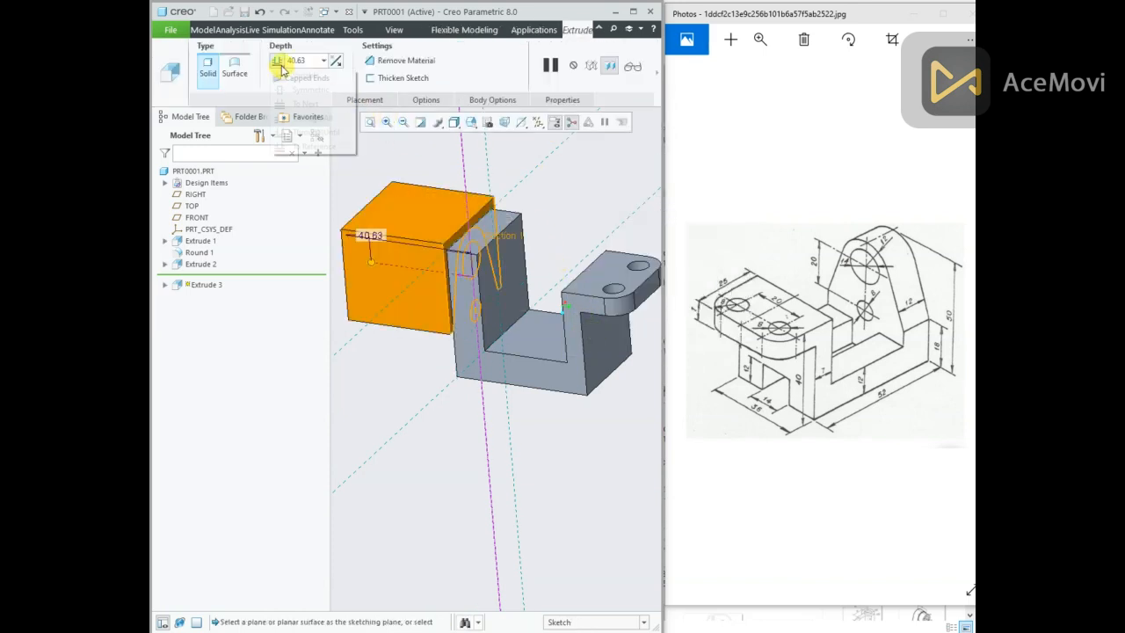
pyautogui.click(294, 145)
pyautogui.click(512, 244)
# Step: Set the extrusion to remove material and complete the cut that shapes the upright and its two holes
pyautogui.moveTo(547, 221); pyautogui.dragTo(585, 211, button='middle')
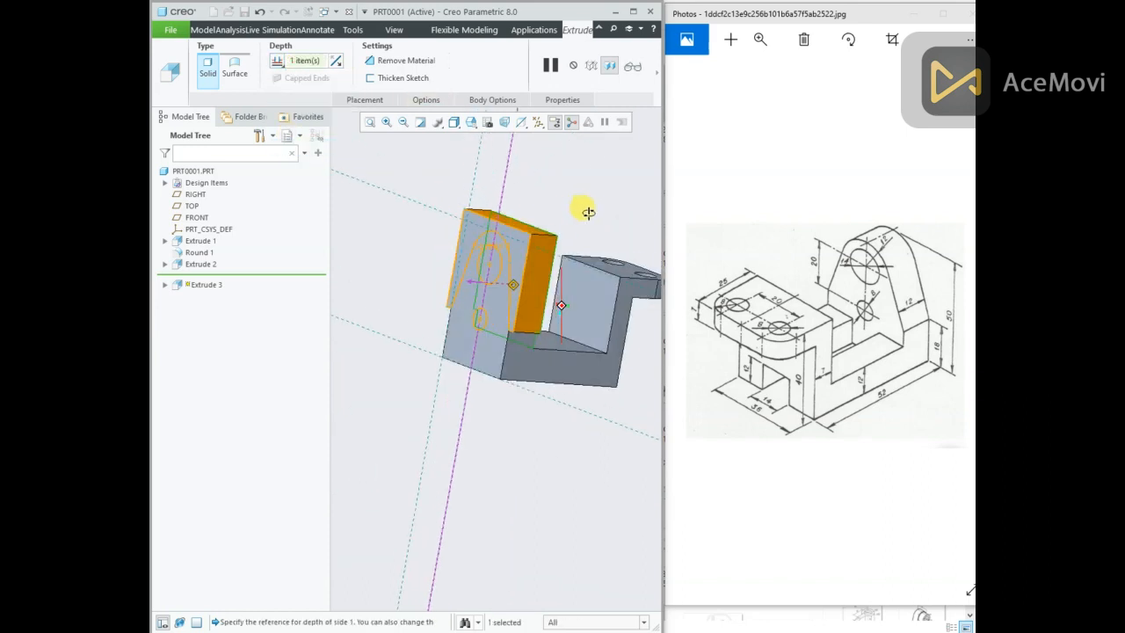
pyautogui.click(386, 60)
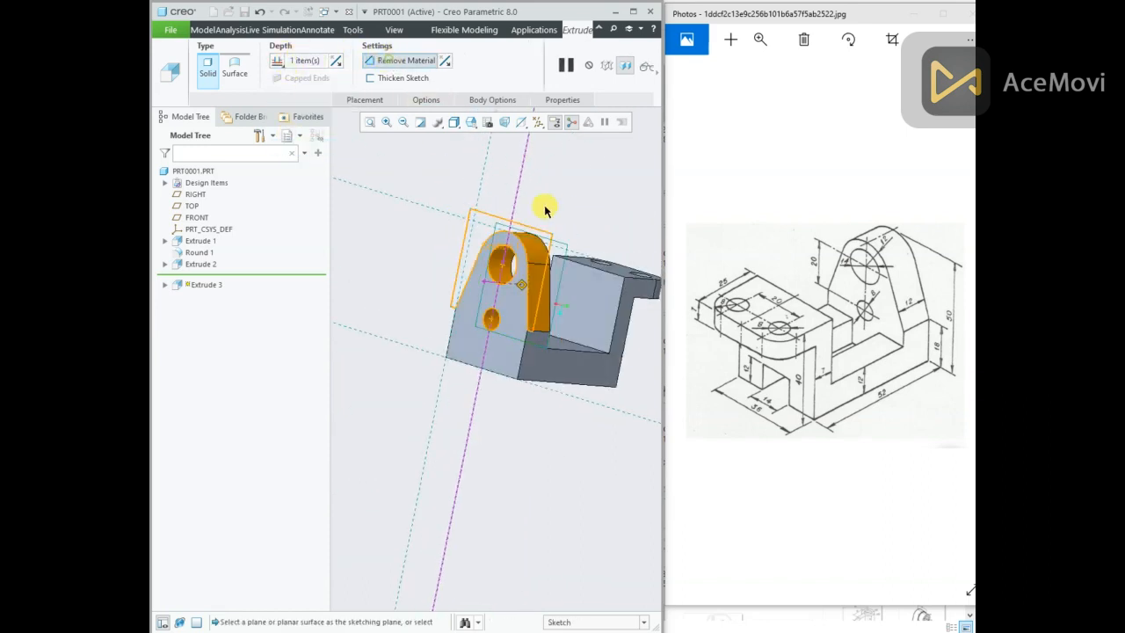
pyautogui.click(654, 70)
pyautogui.click(402, 74)
# Step: Start an extrusion on the outer face beneath the holed plate and sketch a rectangle about 14 mm high rising from its lower edge
pyautogui.moveTo(447, 199); pyautogui.dragTo(398, 225, button='middle')
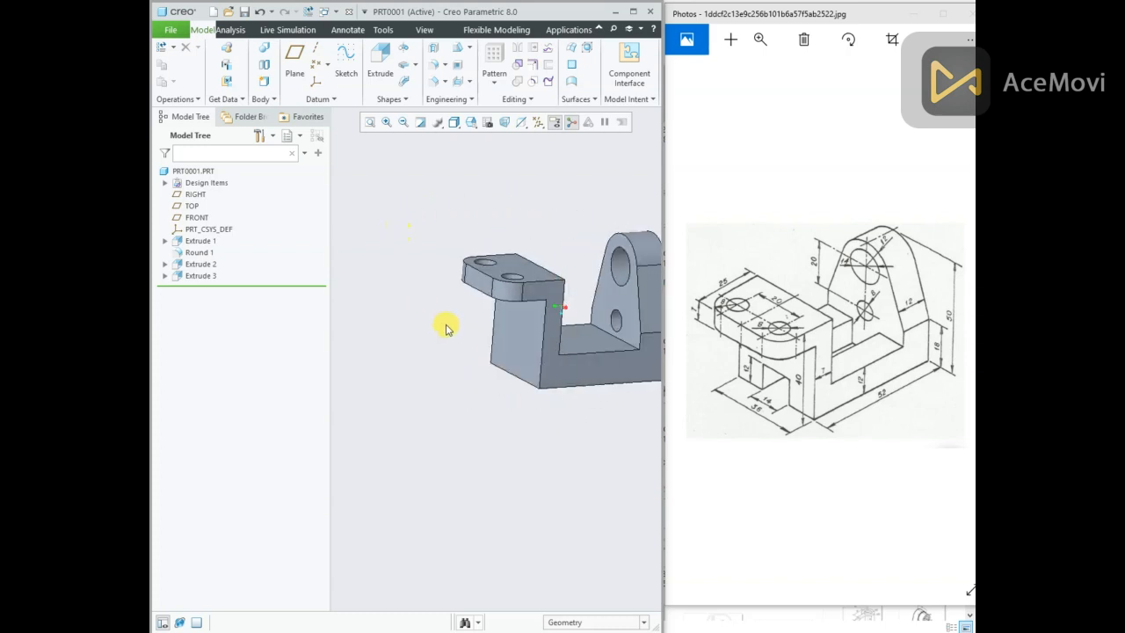
pyautogui.click(526, 360)
pyautogui.moveTo(526, 360)
pyautogui.mouseDown(button='middle')
pyautogui.moveTo(387, 208)
pyautogui.moveTo(605, 290)
pyautogui.mouseUp(button='middle')
pyautogui.click(380, 58)
pyautogui.click(521, 122)
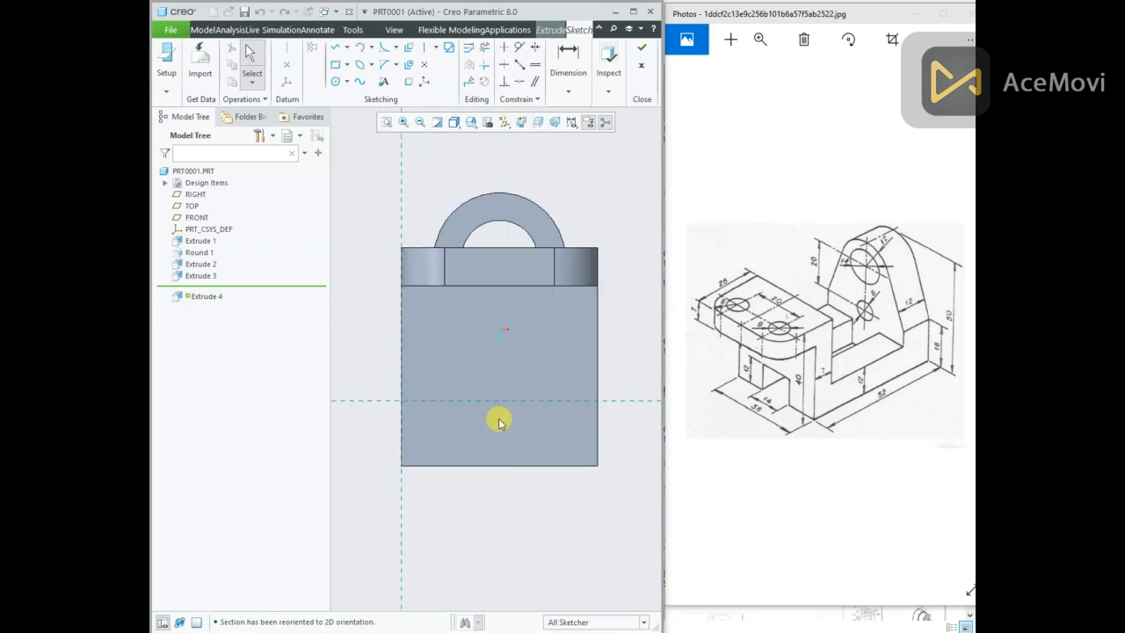
pyautogui.click(335, 64)
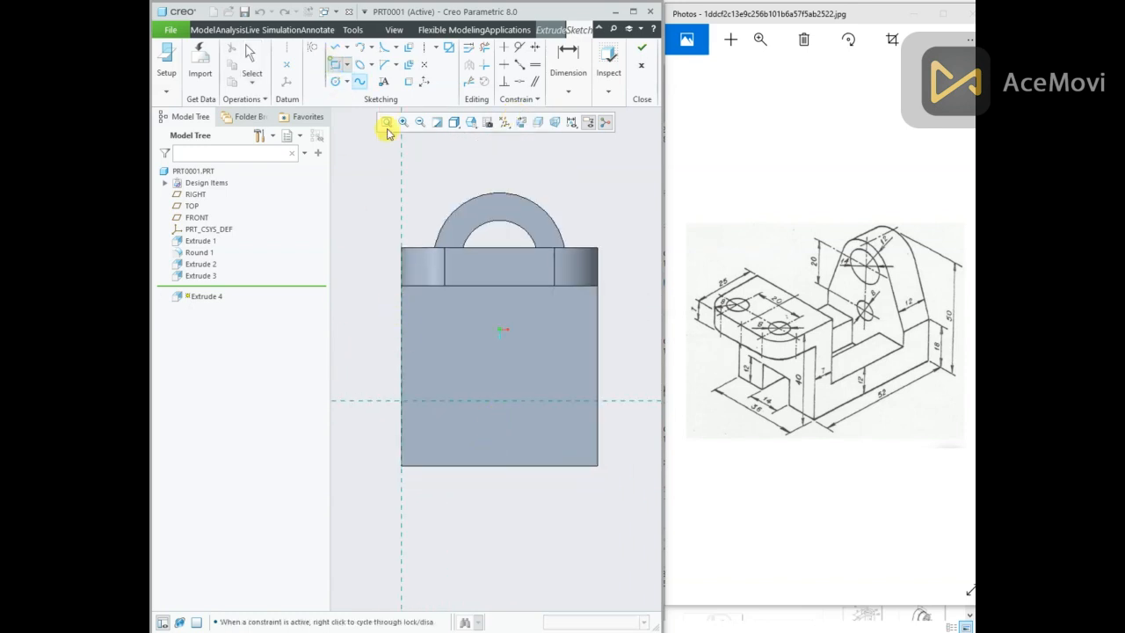
pyautogui.click(458, 467)
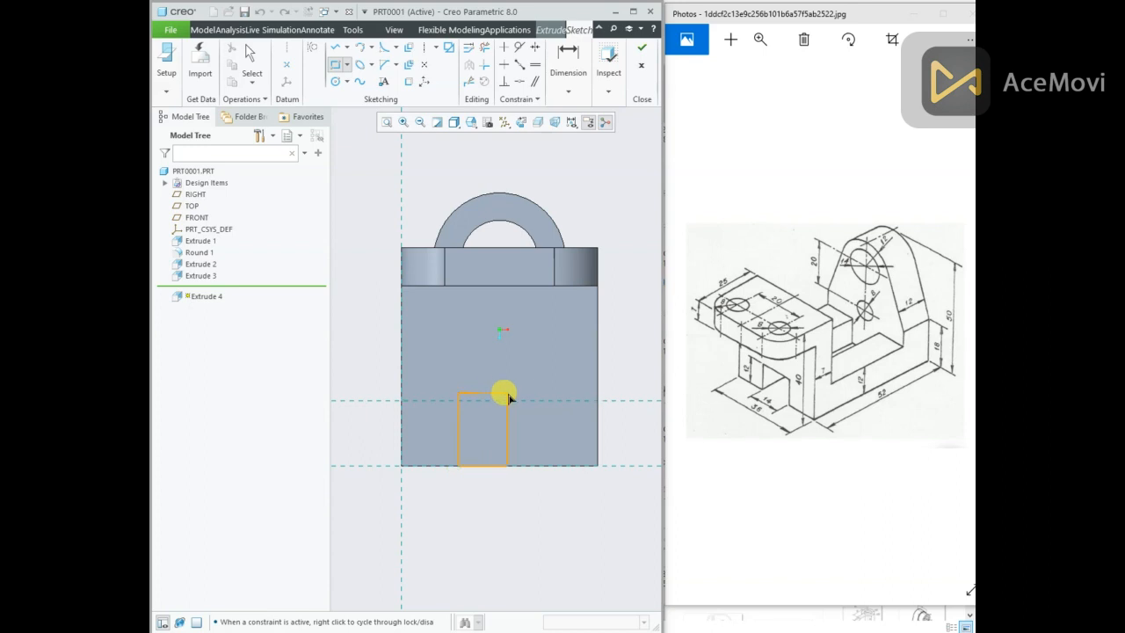
pyautogui.click(541, 389)
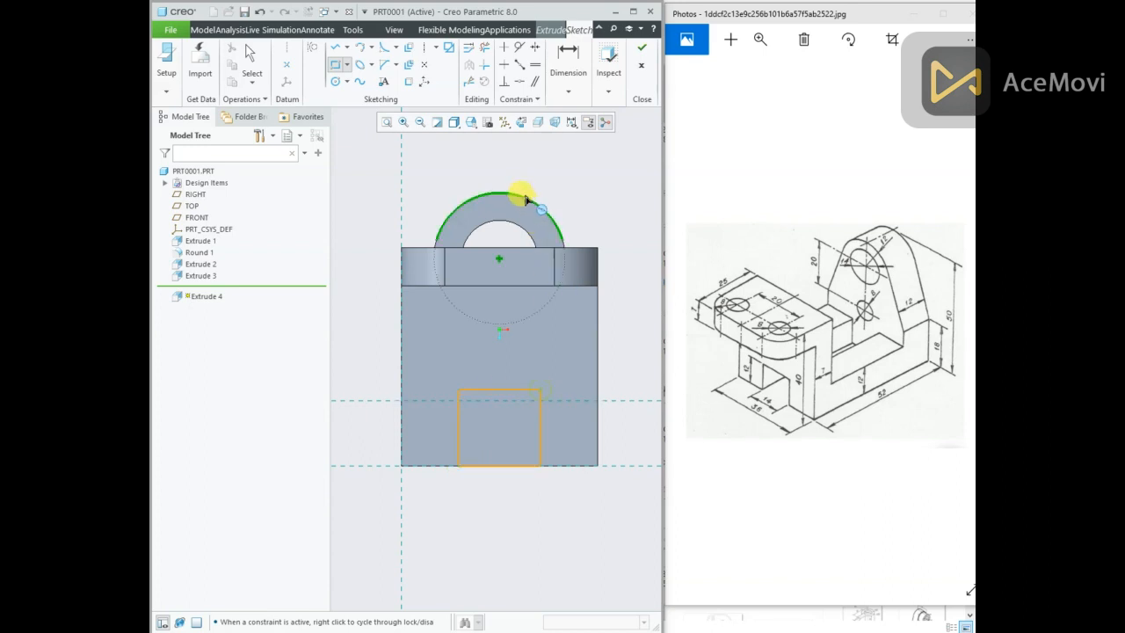
# Step: Set the slot rectangle's width to 14 mm and its height to 12 mm
pyautogui.middleClick(515, 170)
pyautogui.click(492, 465)
pyautogui.write('14')
pyautogui.press('Return')
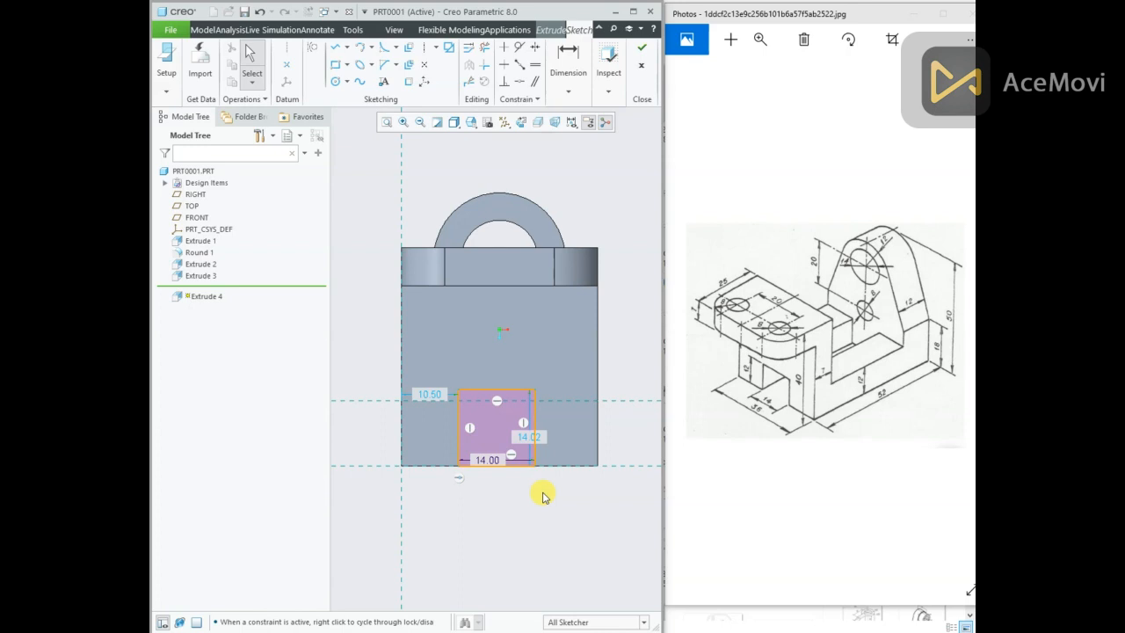
pyautogui.doubleClick(529, 445)
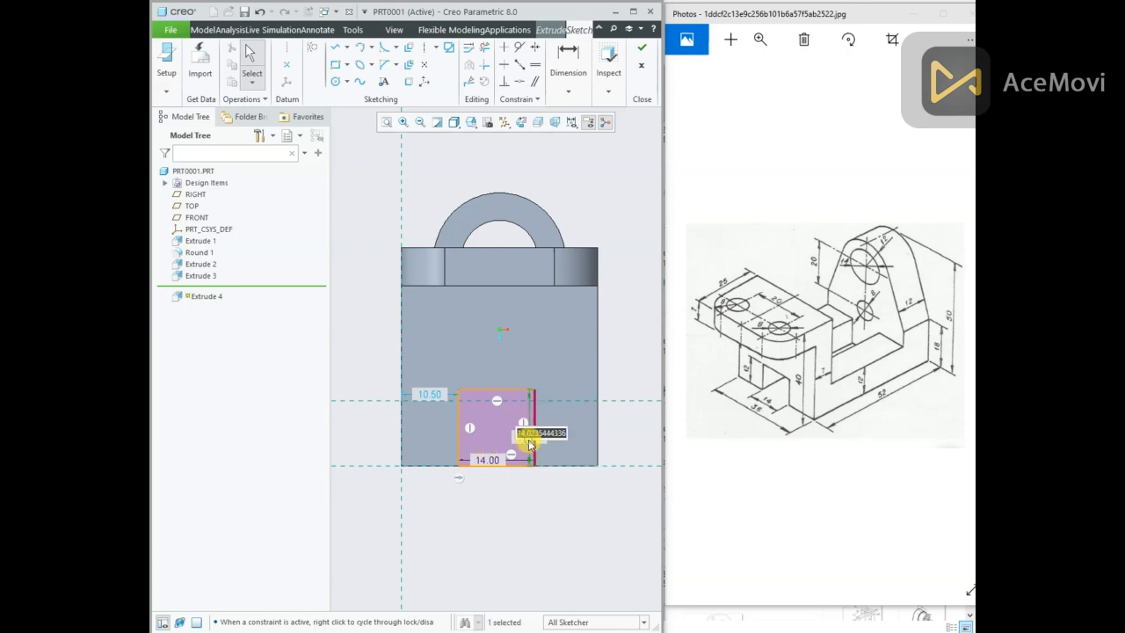
pyautogui.write('12.0')
pyautogui.press('Return')
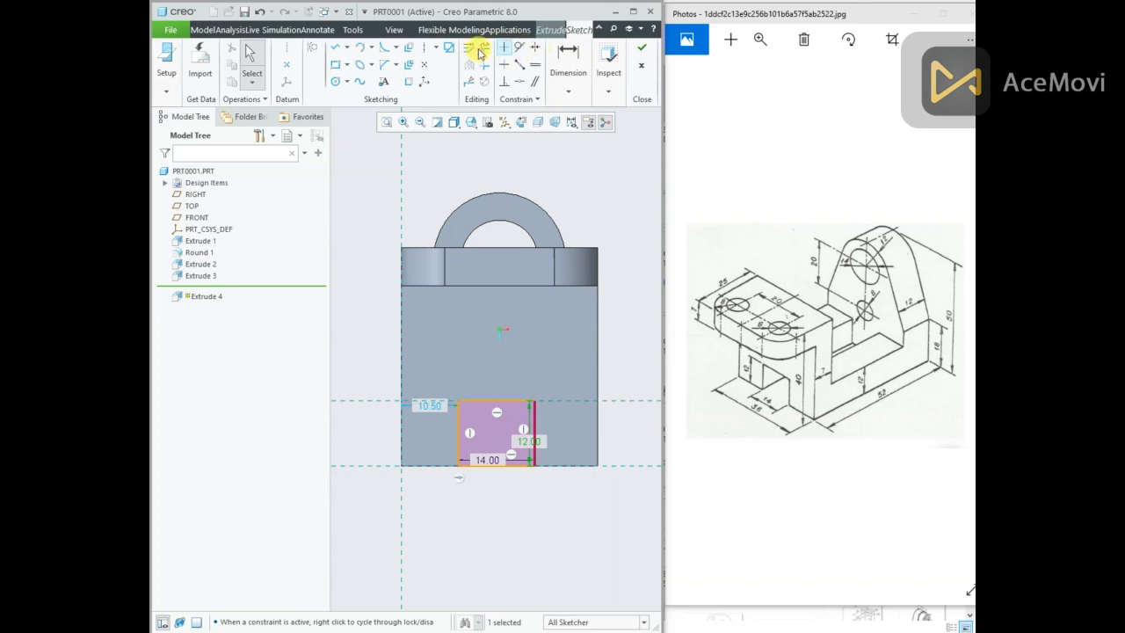
# Step: Draw a vertical centerline through the midpoint of the slot rectangle's lower edge
pyautogui.rightClick(439, 180)
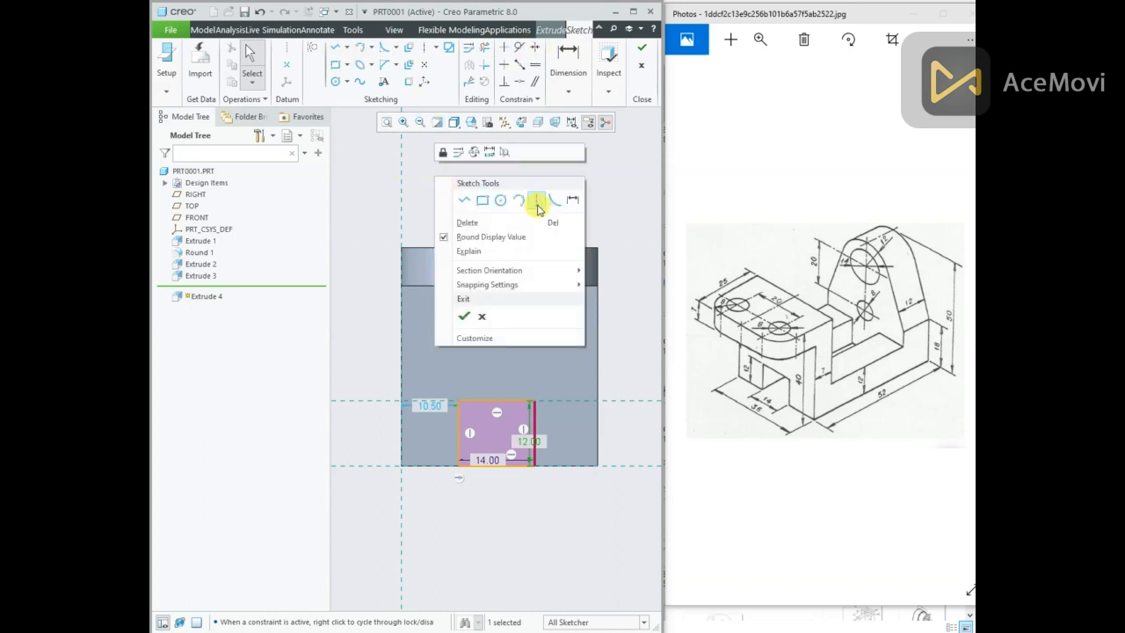
pyautogui.click(538, 201)
pyautogui.click(499, 465)
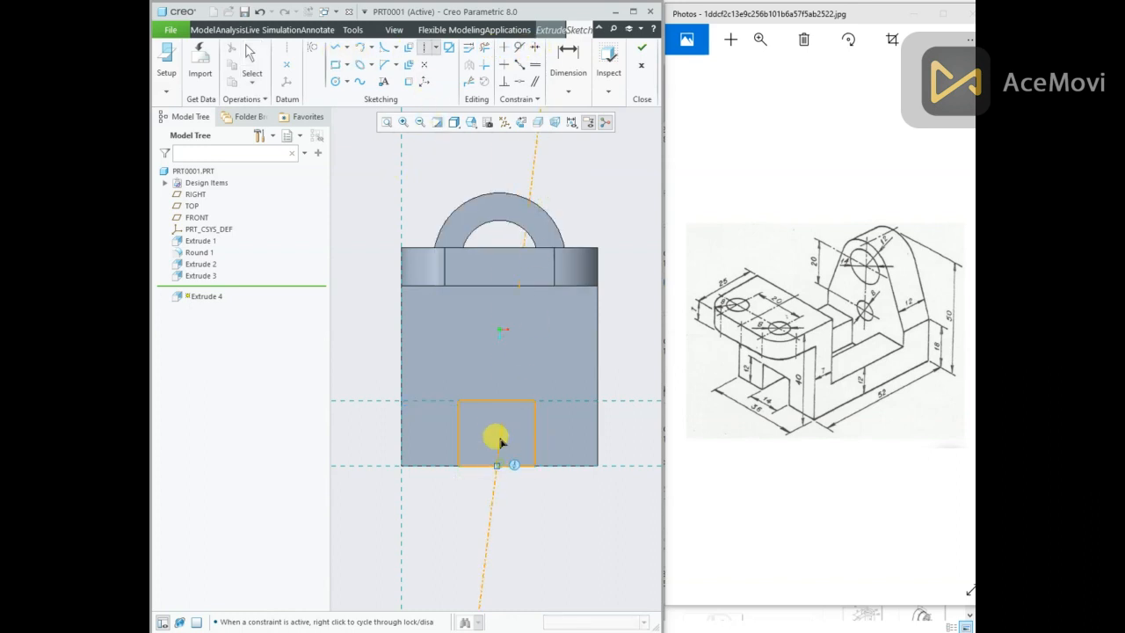
pyautogui.click(497, 410)
pyautogui.middleClick(417, 220)
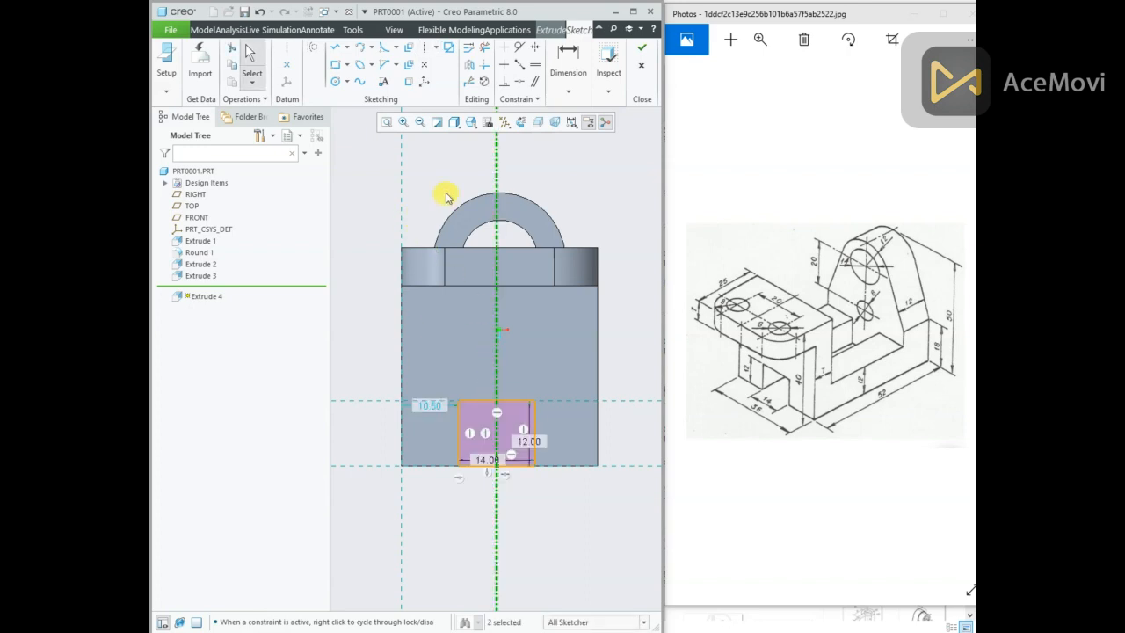
# Step: Try to make the slot rectangle's two lower corners symmetric about the vertical centerline
pyautogui.click(536, 48)
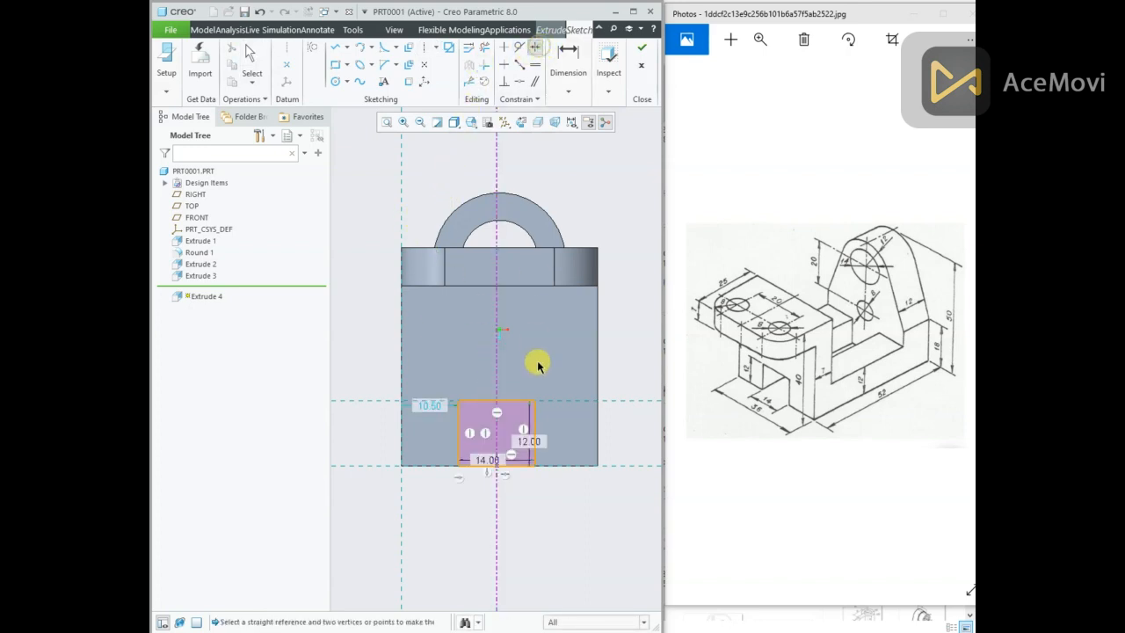
pyautogui.click(458, 467)
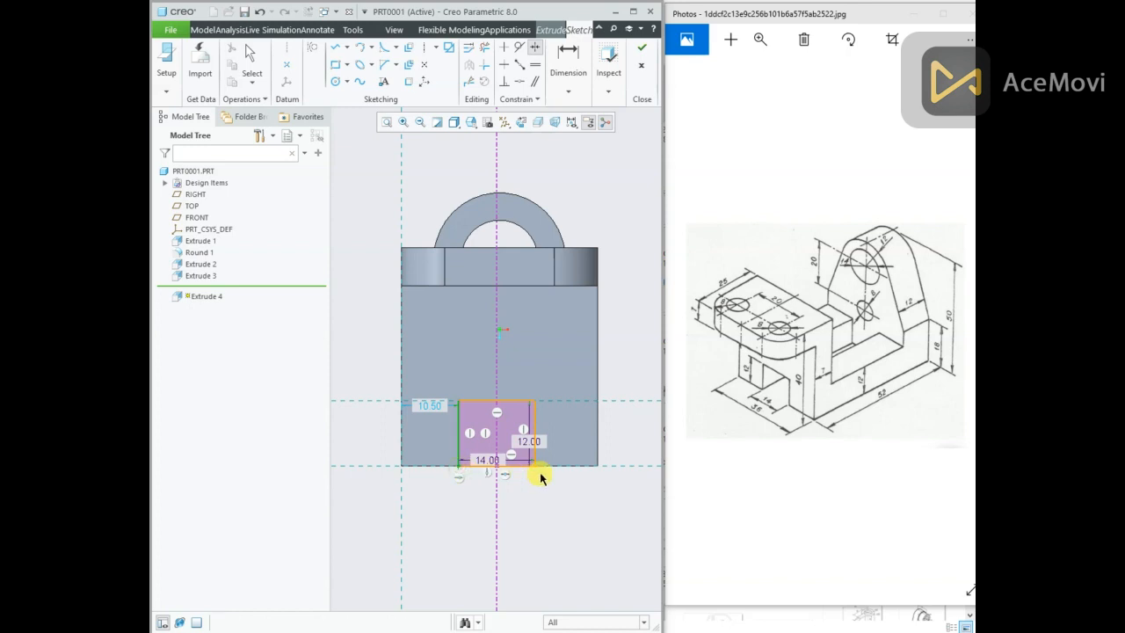
pyautogui.click(497, 435)
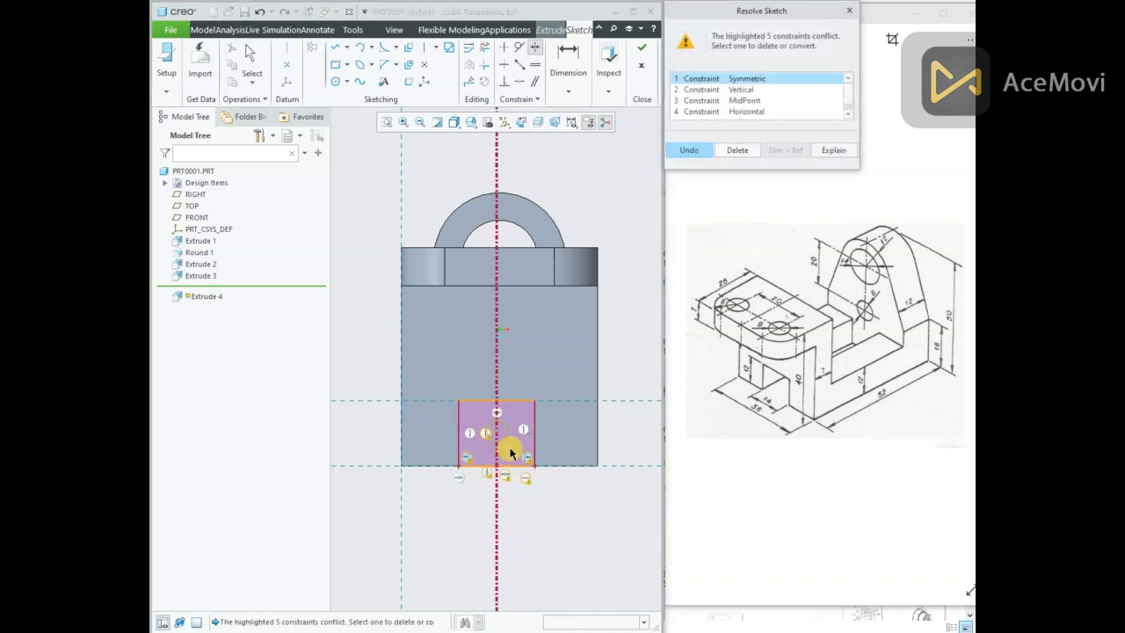
pyautogui.click(688, 151)
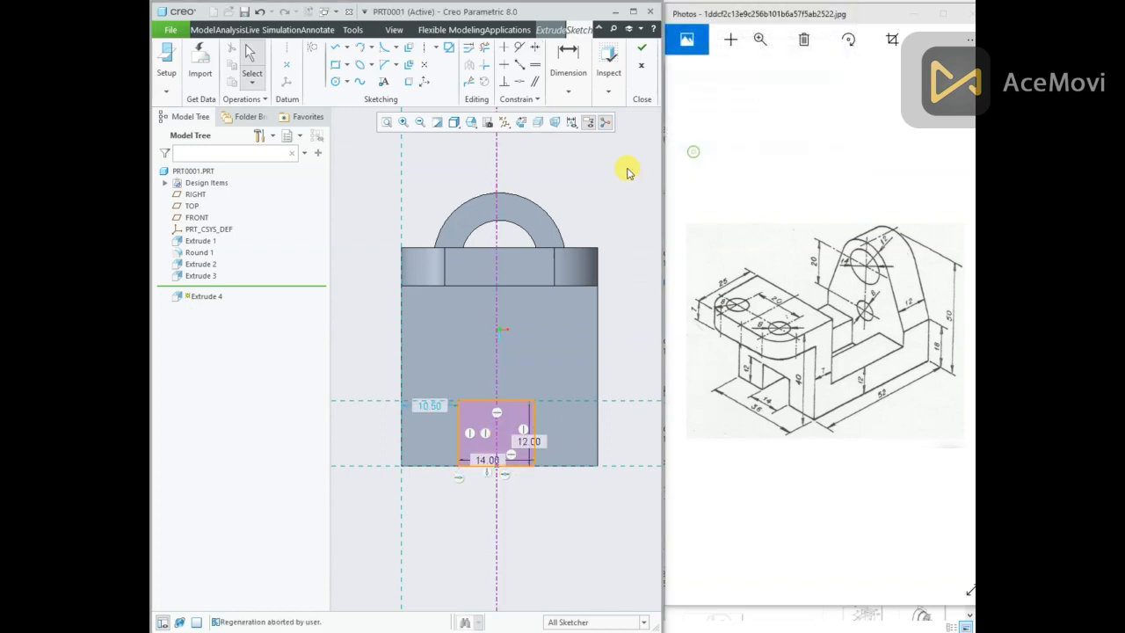
# Step: Move the 14 mm and 12 mm dimensions outside the slot rectangle so they are easy to read
pyautogui.moveTo(490, 466); pyautogui.dragTo(488, 482)
pyautogui.moveTo(530, 441); pyautogui.dragTo(568, 440)
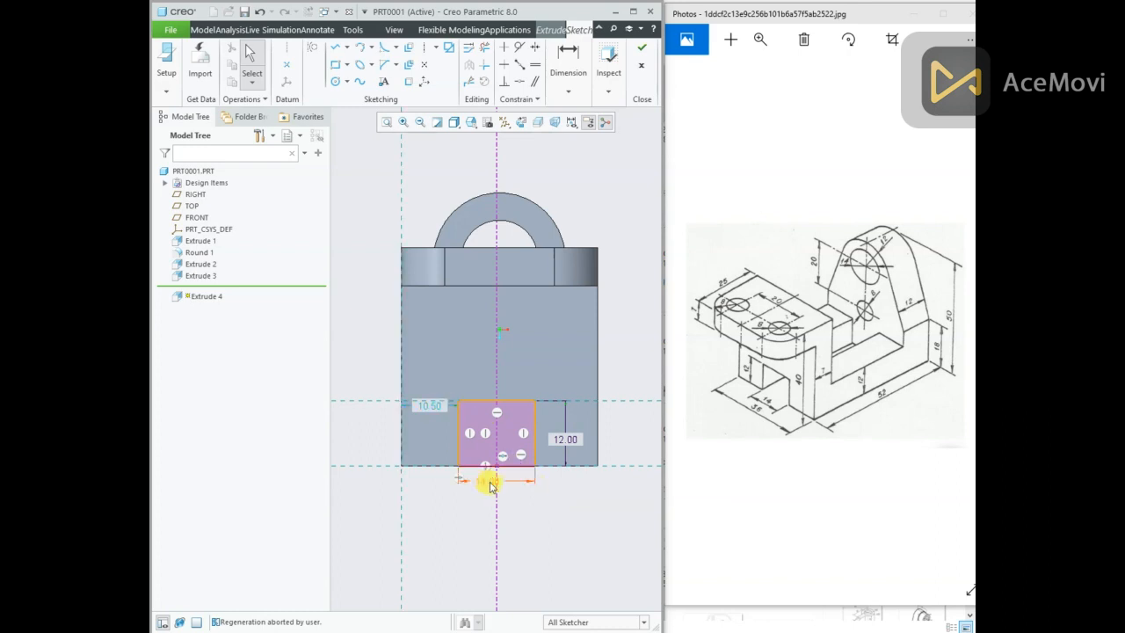
pyautogui.scroll(-1, 464, 424)
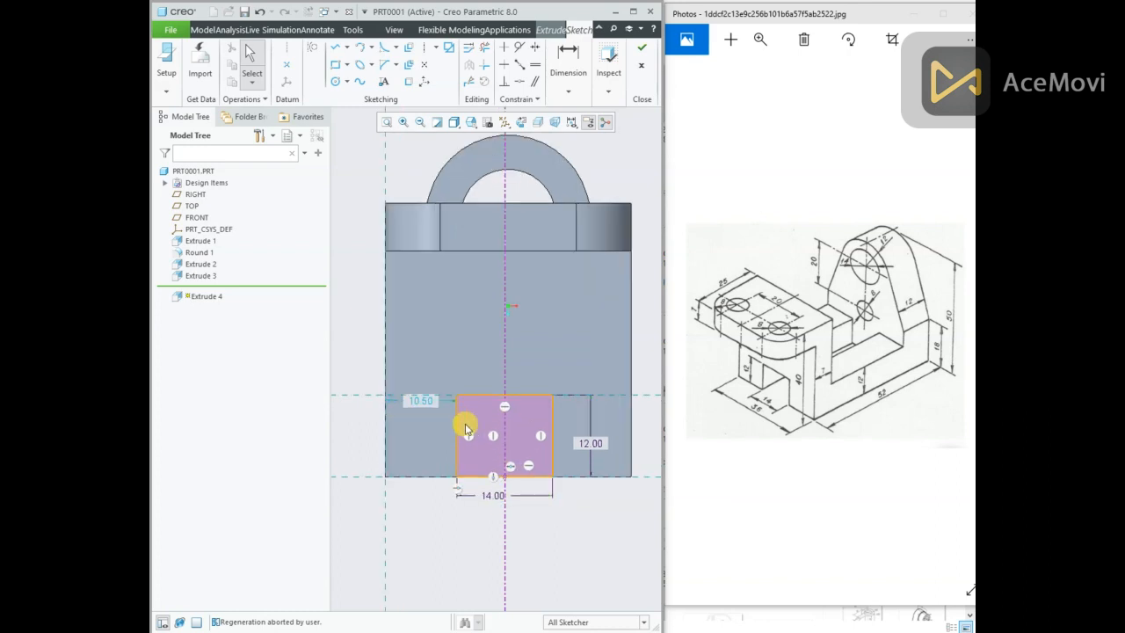
pyautogui.scroll(1, 498, 428)
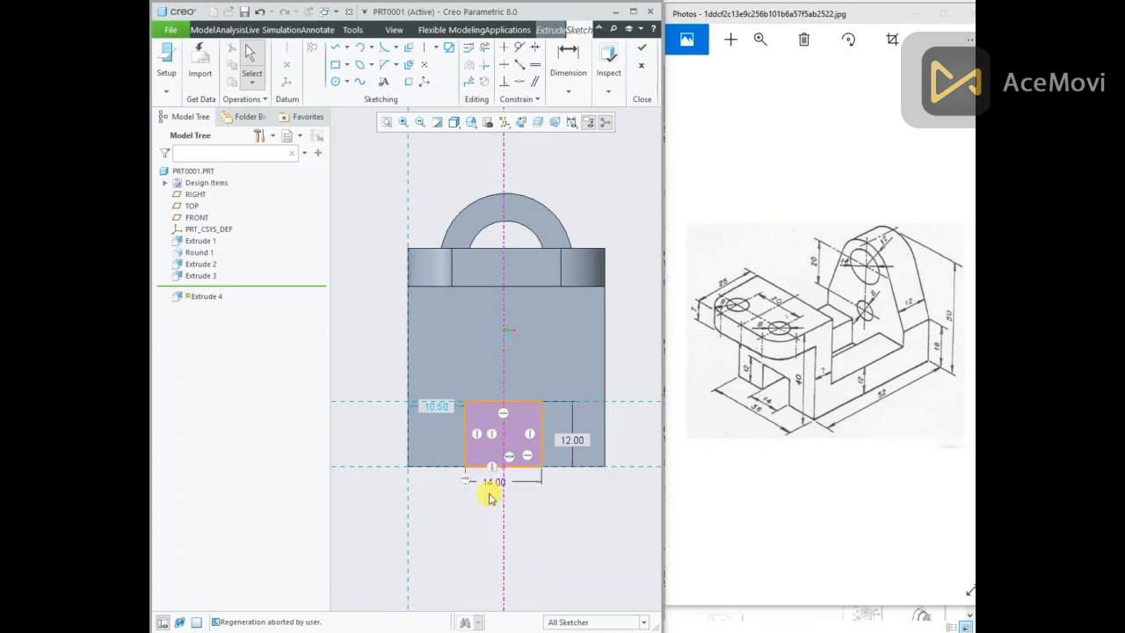
# Step: Finish the slot sketch and set the extrusion depth to end at the inner face of the rounded upright
pyautogui.moveTo(539, 434)
pyautogui.mouseDown(button='middle')
pyautogui.moveTo(469, 431)
pyautogui.moveTo(488, 436)
pyautogui.moveTo(481, 404)
pyautogui.mouseUp(button='middle')
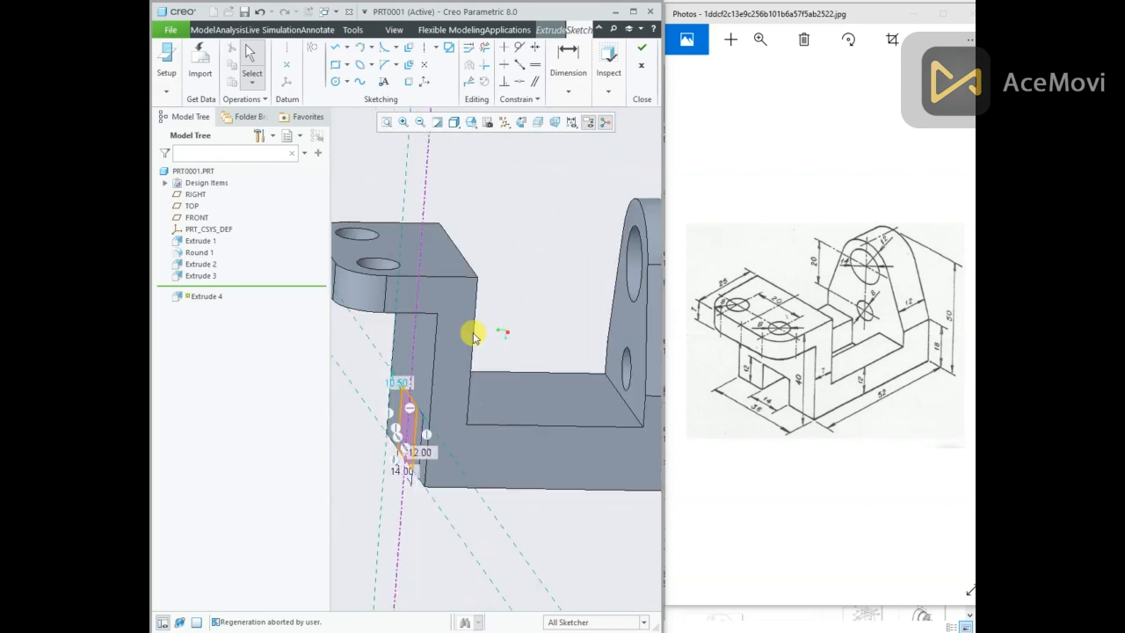
pyautogui.click(642, 47)
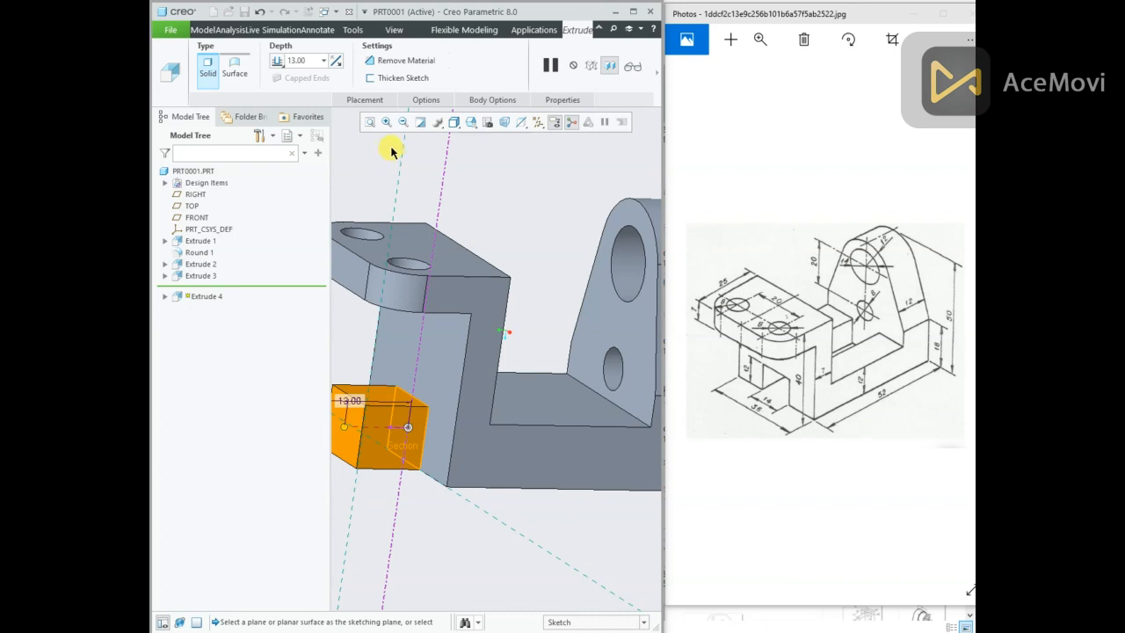
pyautogui.click(280, 69)
pyautogui.click(315, 146)
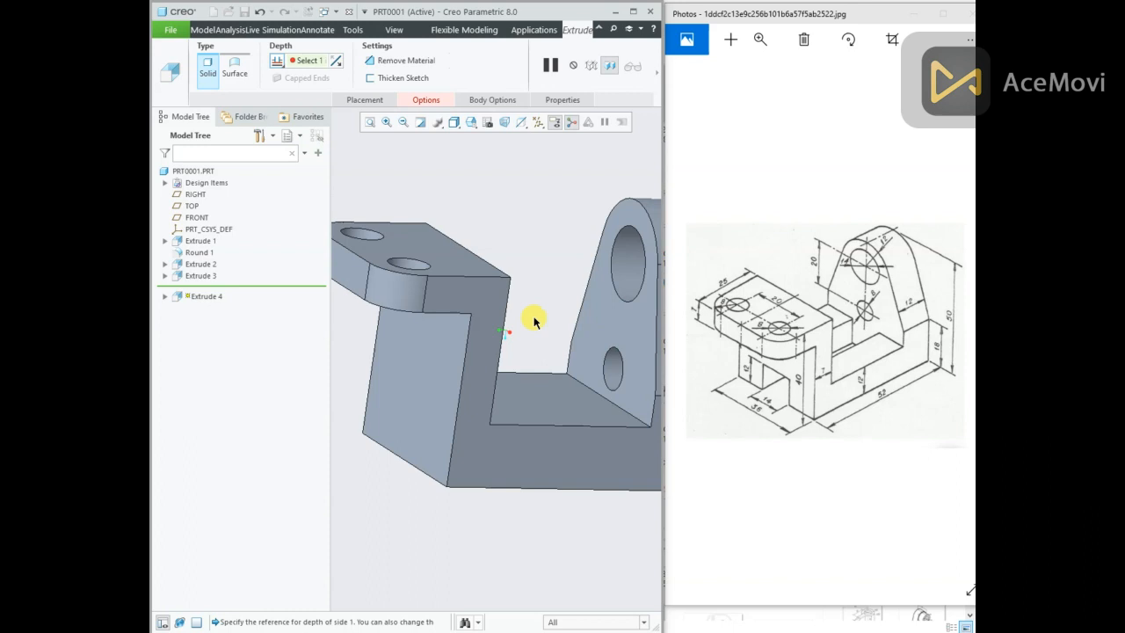
pyautogui.click(614, 328)
# Step: Set the extrusion to remove material and complete the slot cut through the plate's support and the base
pyautogui.click(400, 60)
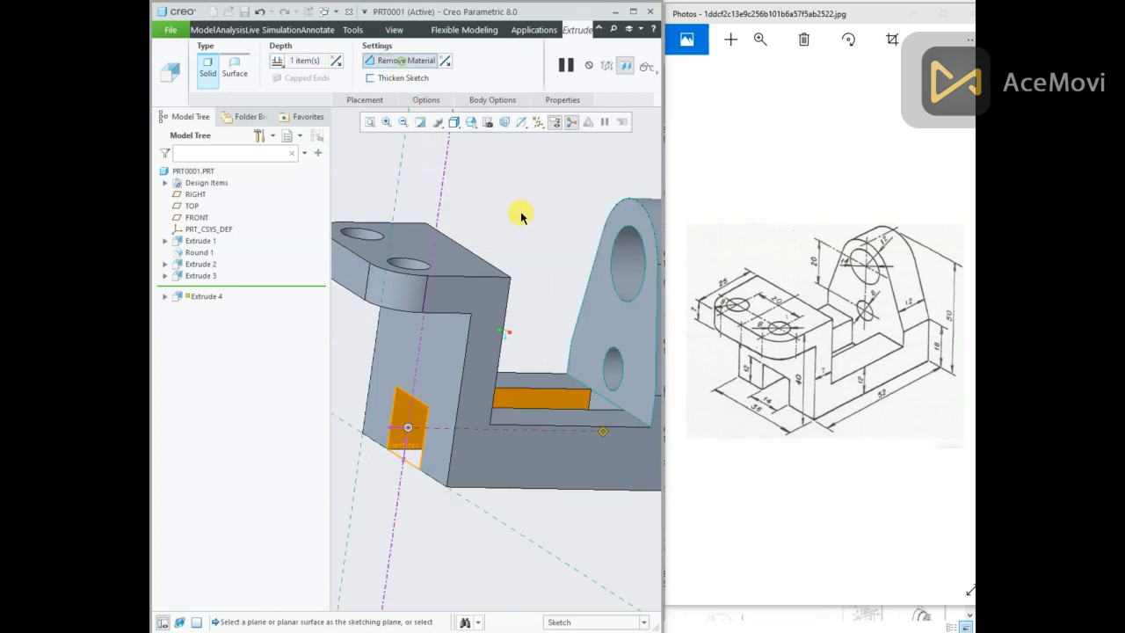
pyautogui.moveTo(567, 254); pyautogui.dragTo(564, 275, button='middle')
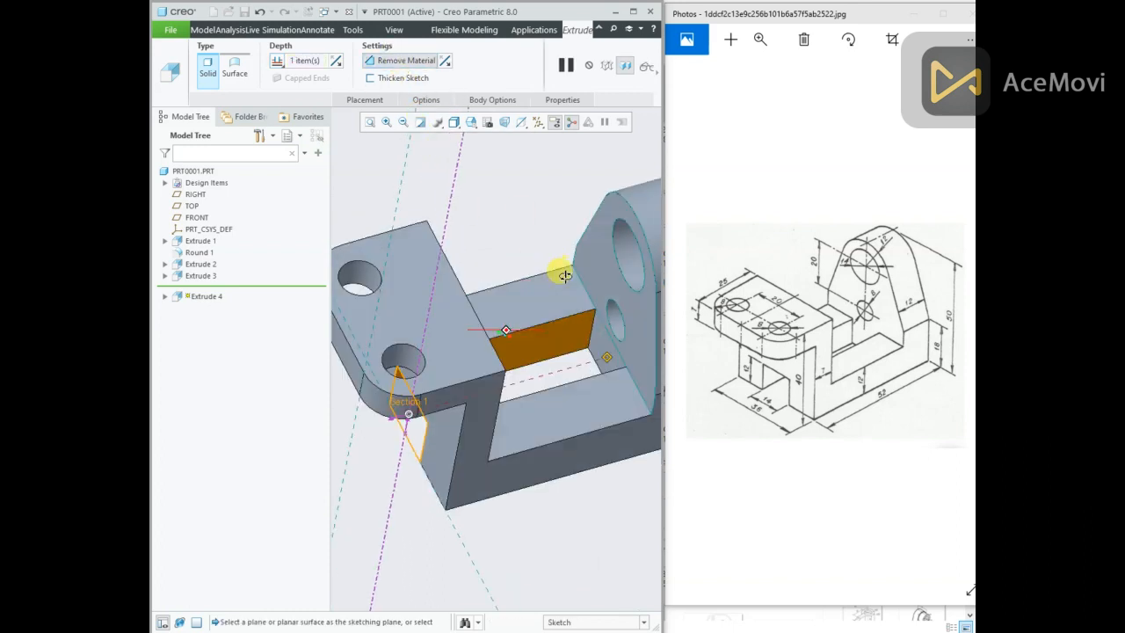
pyautogui.click(654, 70)
pyautogui.click(406, 72)
pyautogui.moveTo(557, 240); pyautogui.dragTo(360, 216, button='middle')
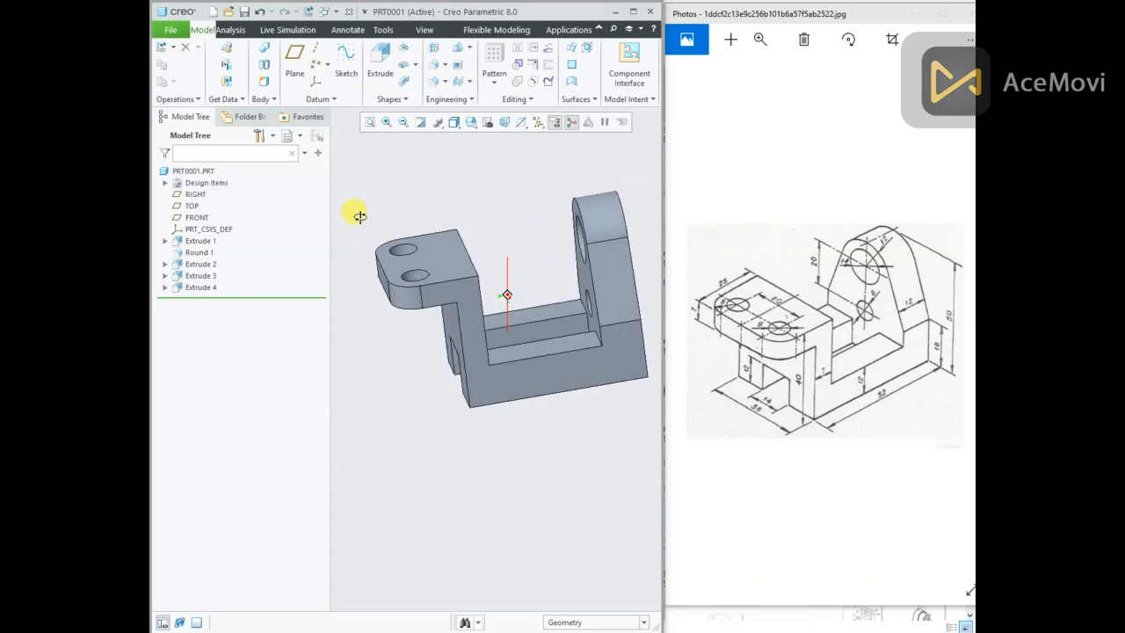
pyautogui.scroll(-1, 507, 208)
pyautogui.moveTo(504, 252); pyautogui.dragTo(531, 238, button='middle')
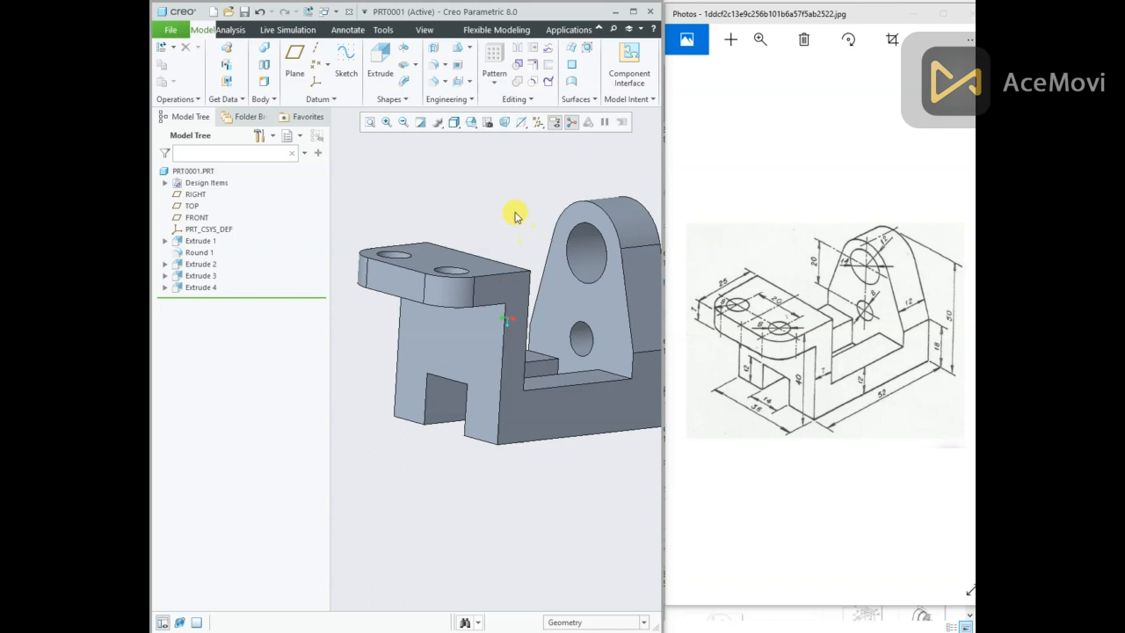
# Step: Start an edge chamfer on the upper rim of one plate hole and set its D x D distance to 1 mm
pyautogui.click(433, 87)
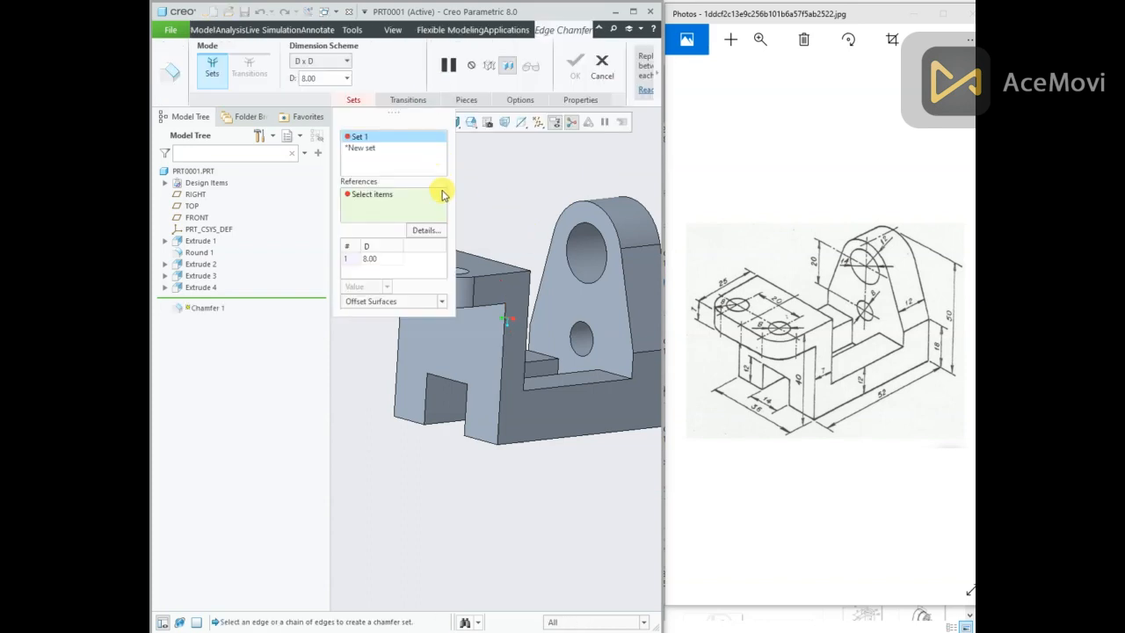
pyautogui.scroll(2, 466, 247)
pyautogui.scroll(-3, 467, 248)
pyautogui.moveTo(484, 284); pyautogui.dragTo(451, 420, button='middle')
pyautogui.click(449, 424)
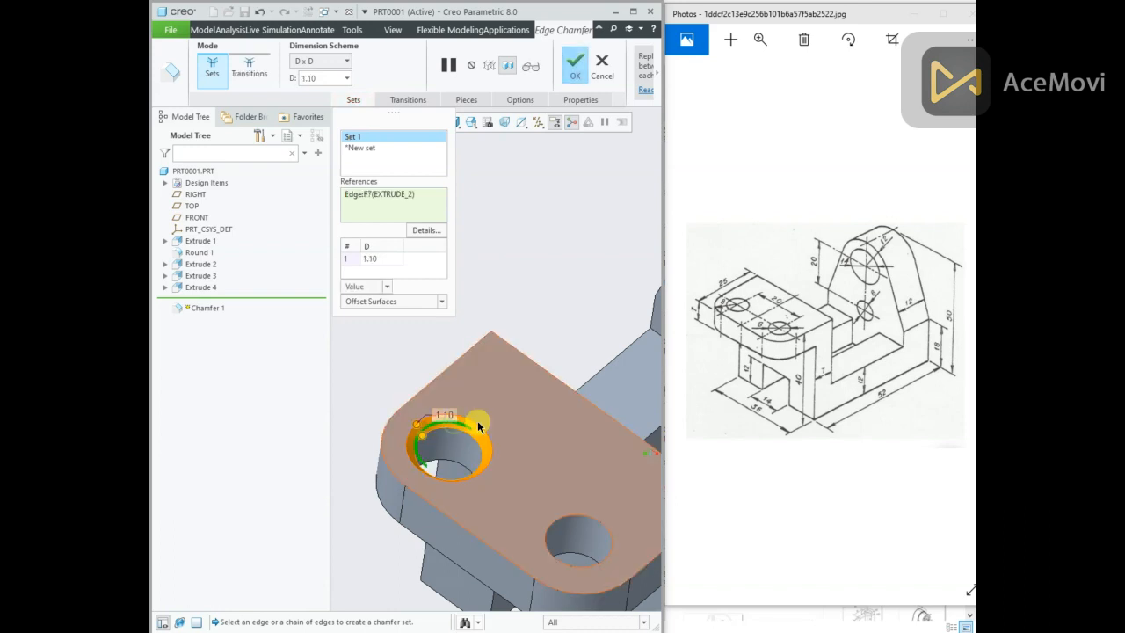
pyautogui.doubleClick(369, 257)
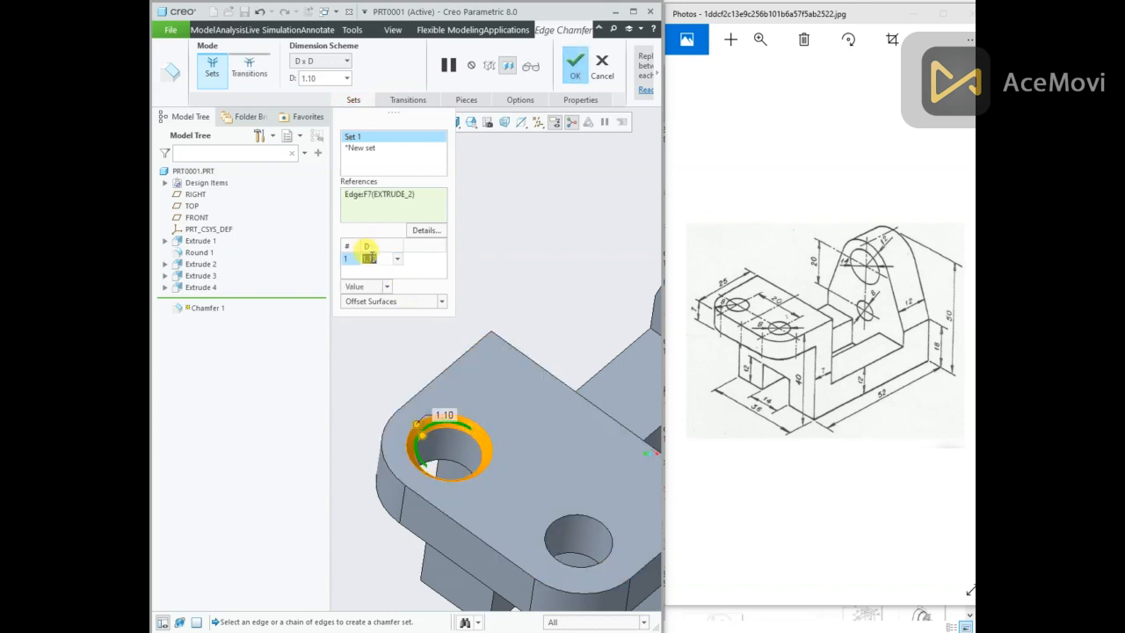
pyautogui.write('1')
pyautogui.press('Return')
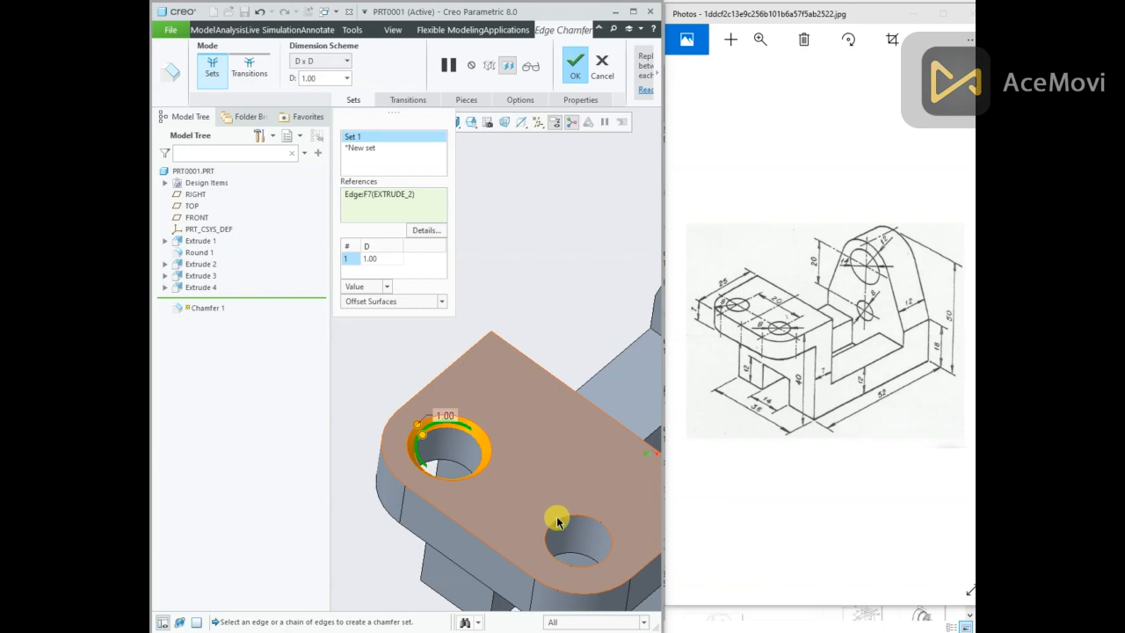
# Step: Add the upper rim of the second plate hole and the inner-face rims of the upright's two holes to the 1 mm chamfer
pyautogui.click(549, 518)
pyautogui.scroll(2, 463, 459)
pyautogui.scroll(1, 463, 458)
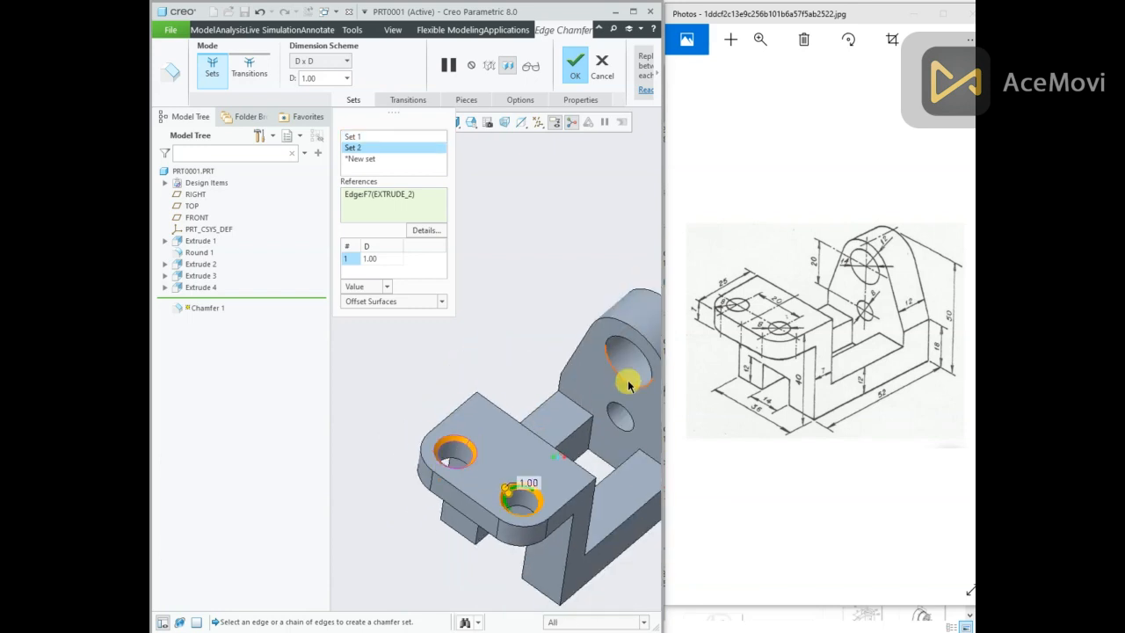
pyautogui.click(628, 386)
pyautogui.click(628, 411)
pyautogui.scroll(1, 590, 383)
pyautogui.moveTo(590, 382); pyautogui.dragTo(557, 397, button='middle')
pyautogui.scroll(-1, 615, 431)
pyautogui.scroll(1, 568, 420)
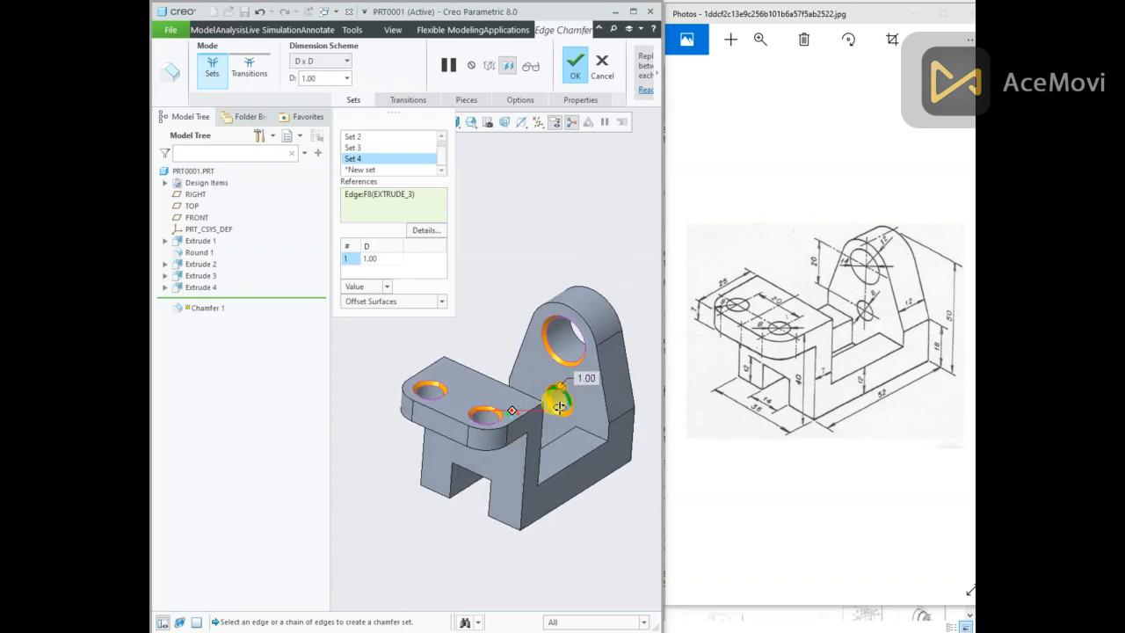
# Step: Add the outline edges of the rounded upright's inner face and the neighbouring base slot edges to the 1 mm chamfer
pyautogui.click(586, 327)
pyautogui.moveTo(577, 313)
pyautogui.mouseDown(button='middle')
pyautogui.moveTo(563, 317)
pyautogui.moveTo(576, 290)
pyautogui.moveTo(567, 308)
pyautogui.moveTo(580, 316)
pyautogui.mouseUp(button='middle')
pyautogui.click(576, 290)
pyautogui.click(601, 439)
pyautogui.click(546, 411)
pyautogui.click(542, 414)
pyautogui.click(544, 441)
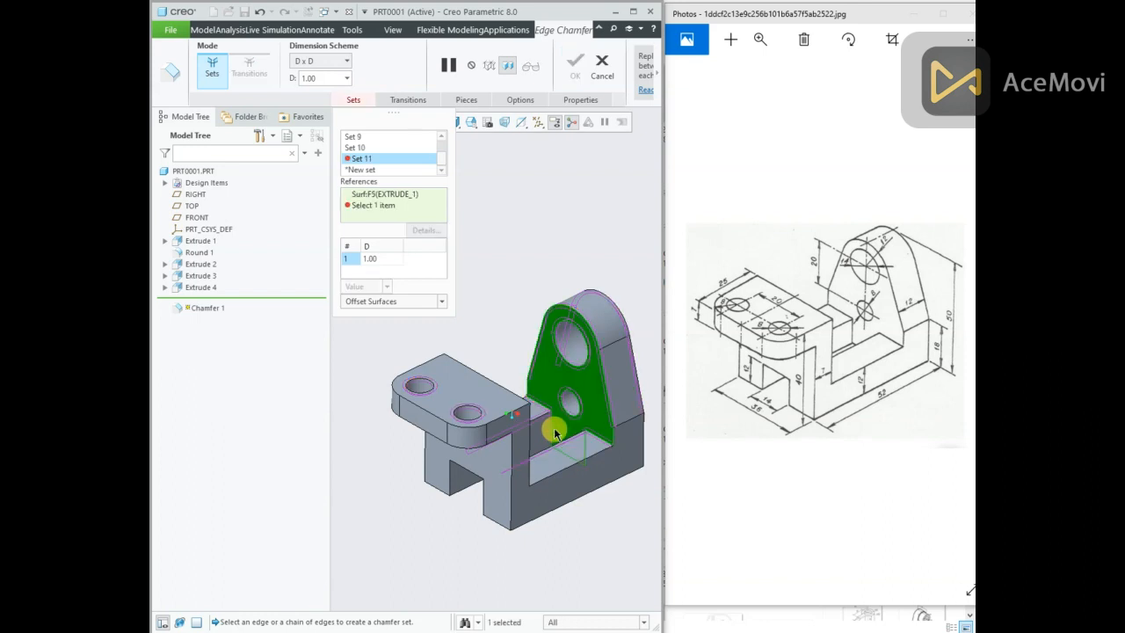
pyautogui.click(549, 422)
# Step: Add the plate's upper edge along the inner wall face and the adjoining edge of that wall to the 1 mm chamfer
pyautogui.moveTo(569, 419); pyautogui.dragTo(497, 452, button='middle')
pyautogui.moveTo(508, 369); pyautogui.dragTo(452, 382, button='middle')
pyautogui.click(463, 364)
pyautogui.click(467, 371)
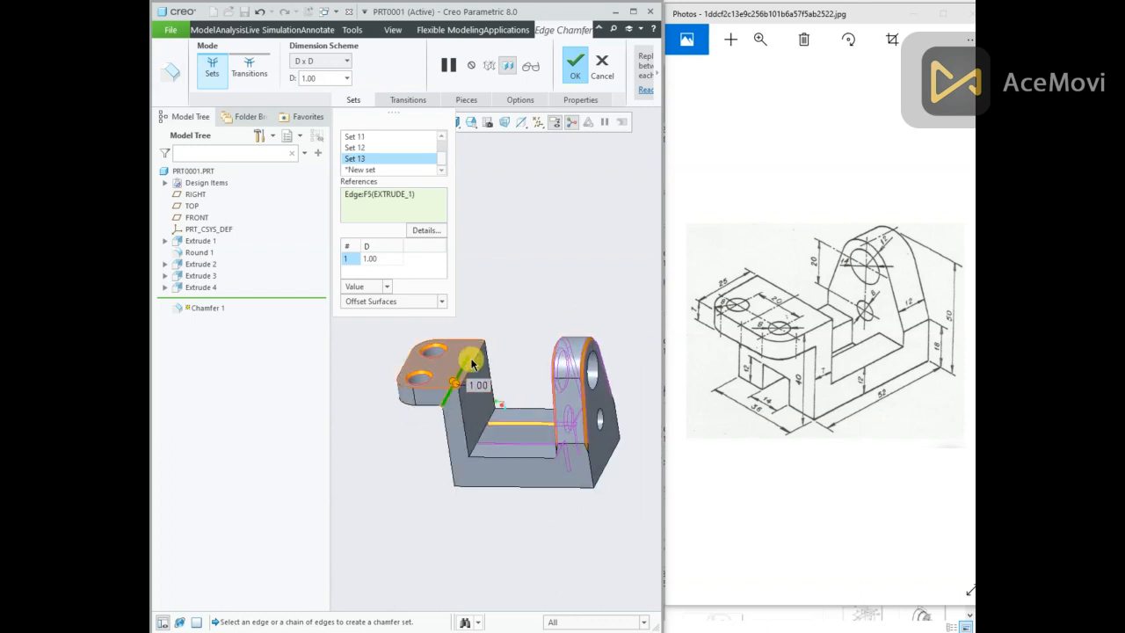
pyautogui.click(472, 362)
pyautogui.click(463, 419)
# Step: Add the inner wall's opposite side edge and the slot edge at its foot to the 1 mm chamfer and complete the feature
pyautogui.moveTo(463, 415); pyautogui.dragTo(436, 430, button='middle')
pyautogui.click(524, 342)
pyautogui.moveTo(525, 343); pyautogui.dragTo(570, 350, button='middle')
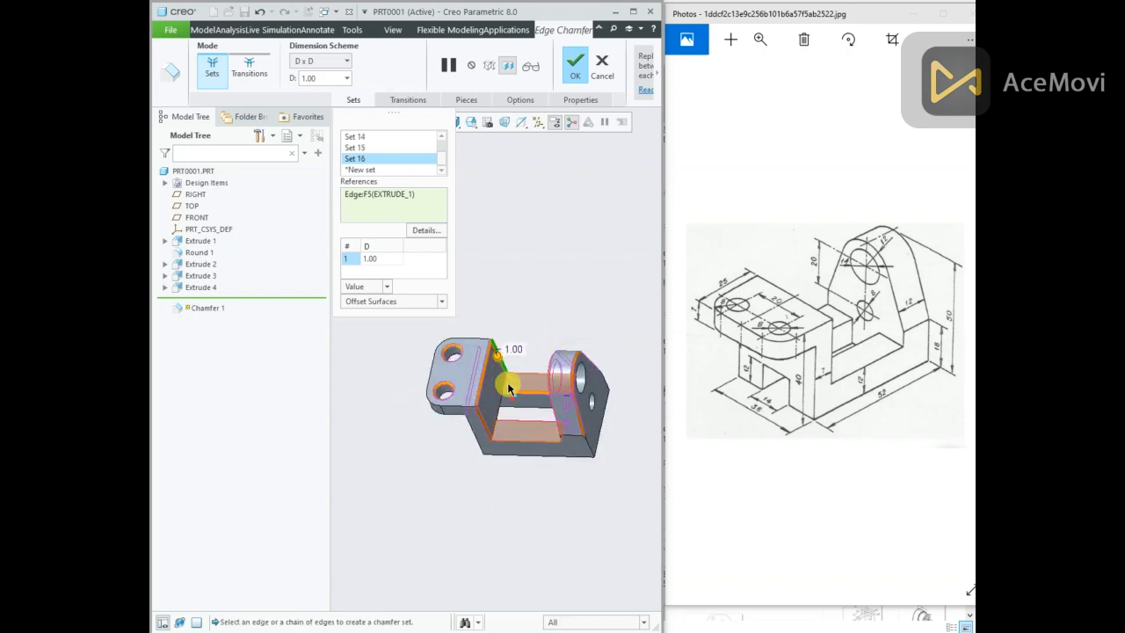
pyautogui.click(492, 423)
pyautogui.moveTo(508, 385)
pyautogui.mouseDown(button='middle')
pyautogui.moveTo(527, 326)
pyautogui.moveTo(532, 363)
pyautogui.moveTo(507, 384)
pyautogui.mouseUp(button='middle')
pyautogui.scroll(3, 507, 384)
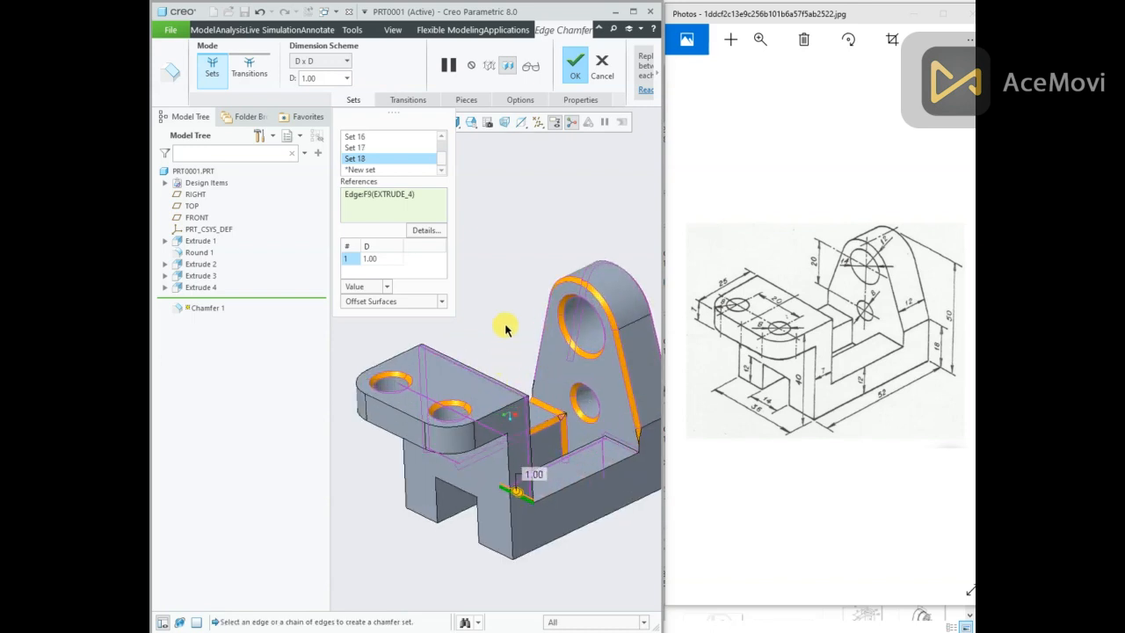
pyautogui.click(568, 72)
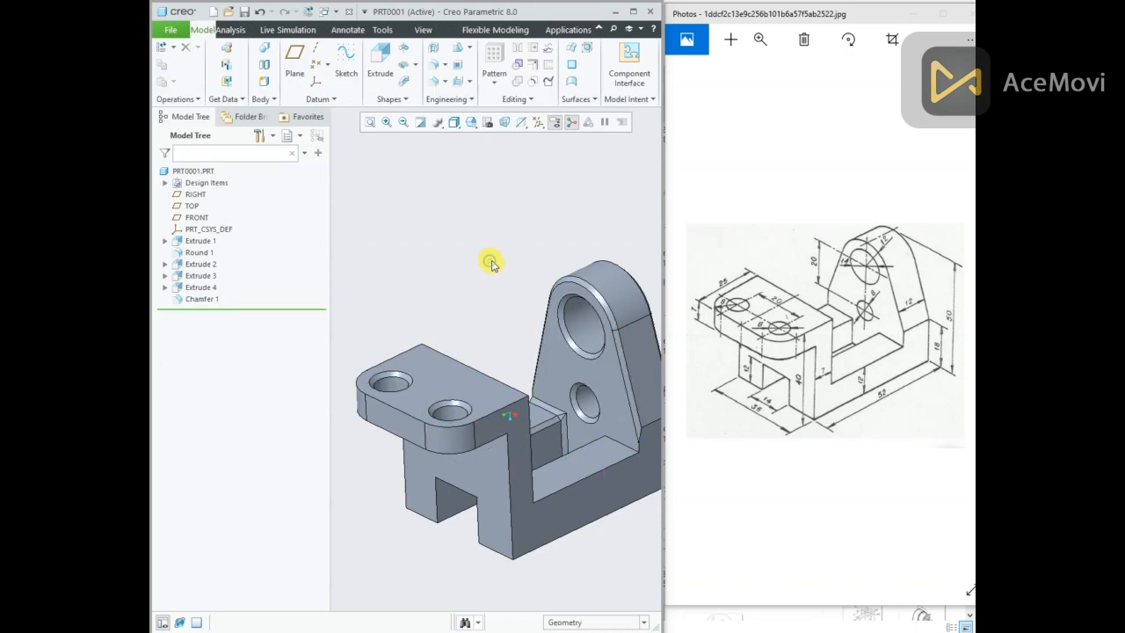
# Step: Examine the chamfered bracket and reopen the chamfer's definition to check its edges on the upright and base, keeping its settings
pyautogui.hotkey('ctrl', 'd')
pyautogui.moveTo(500, 303); pyautogui.dragTo(506, 308, button='middle')
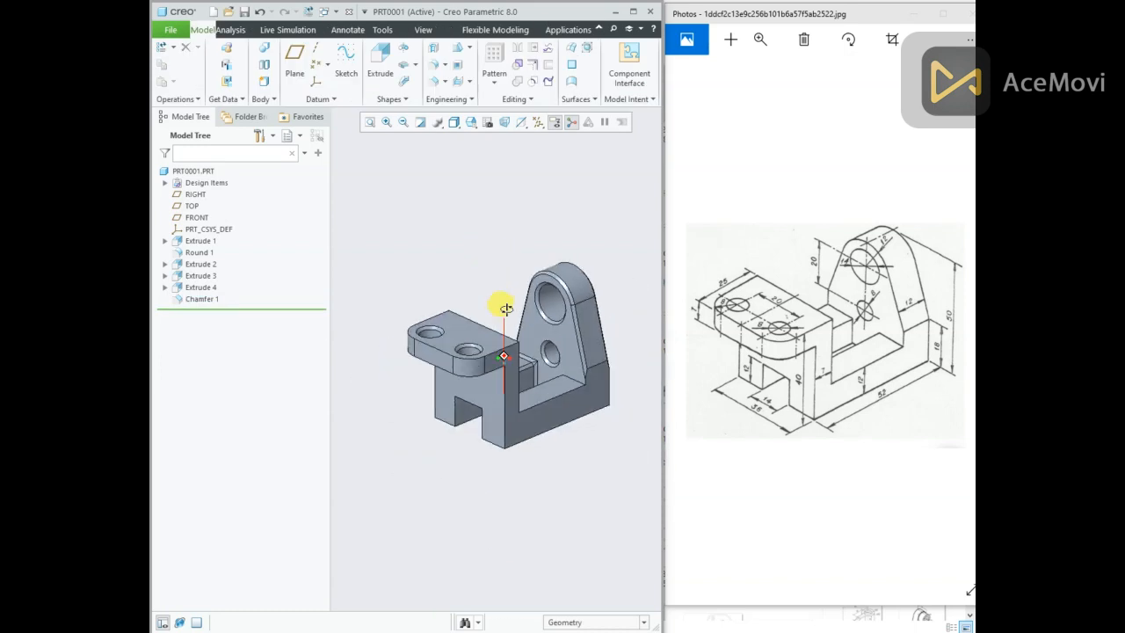
pyautogui.click(203, 299)
pyautogui.click(220, 233)
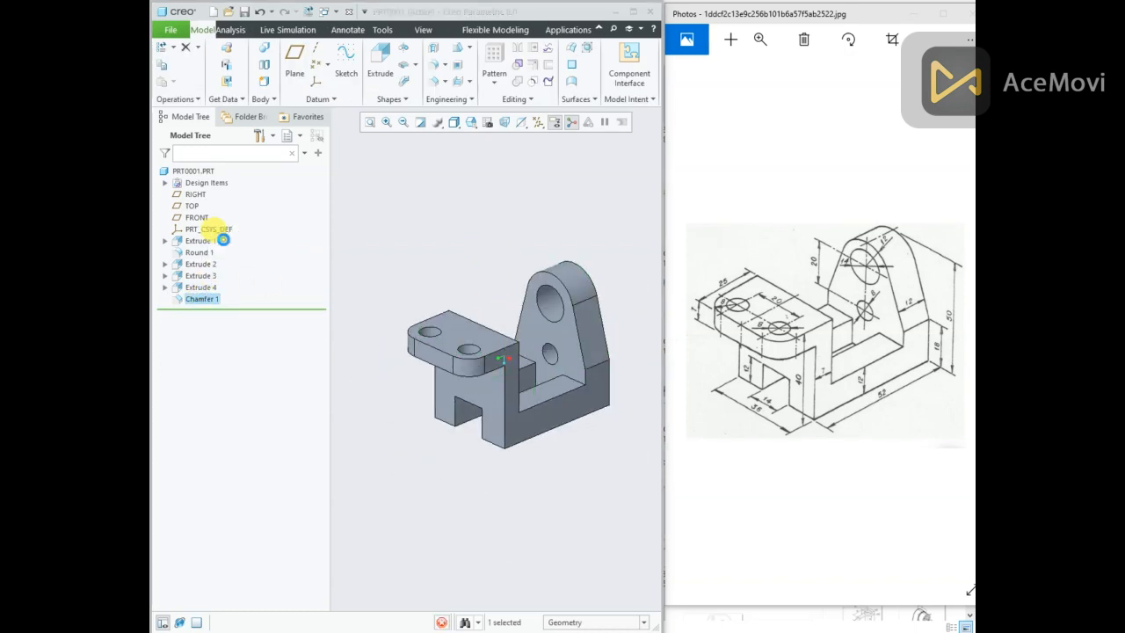
pyautogui.scroll(-5, 571, 384)
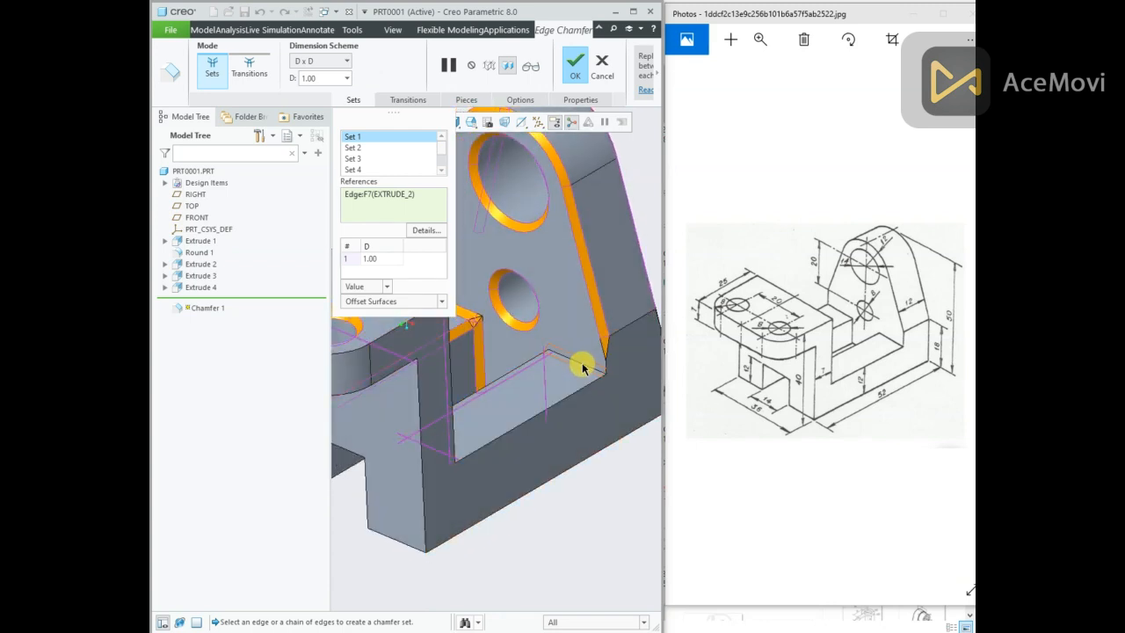
pyautogui.click(574, 64)
pyautogui.moveTo(619, 233)
pyautogui.mouseDown(button='middle')
pyautogui.moveTo(665, 297)
pyautogui.moveTo(645, 251)
pyautogui.moveTo(557, 230)
pyautogui.moveTo(518, 236)
pyautogui.moveTo(519, 225)
pyautogui.moveTo(562, 252)
pyautogui.moveTo(542, 244)
pyautogui.mouseUp(button='middle')
pyautogui.hotkey('ctrl', 'd')
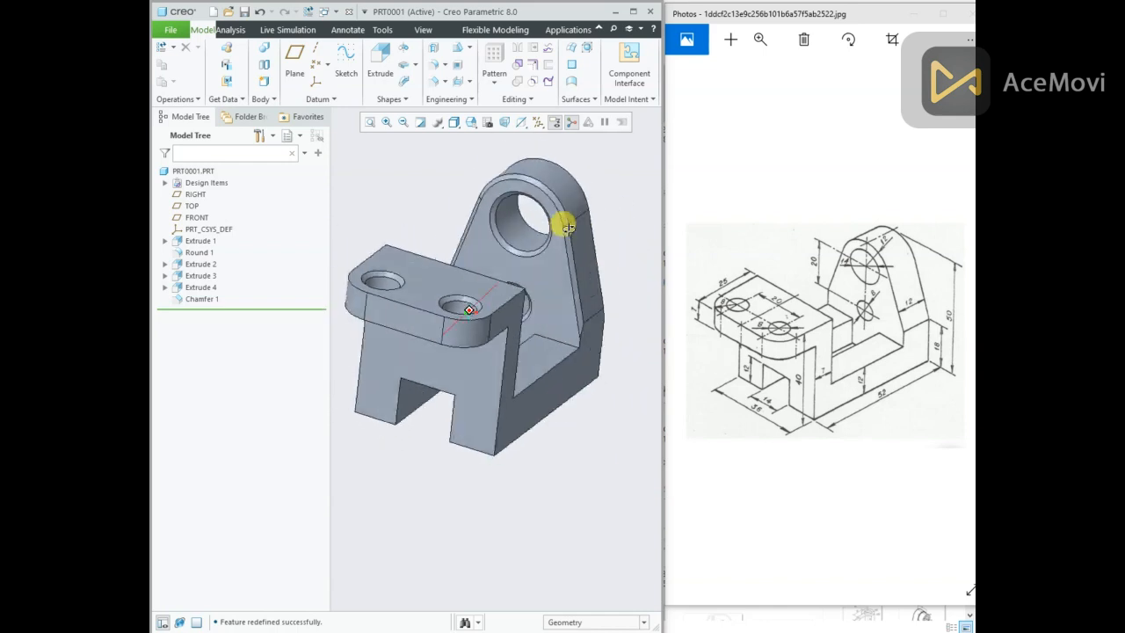
# Step: Redefine the chamfer feature, set the D distance of its first set to 0.5 mm, and complete it
pyautogui.click(207, 301)
pyautogui.click(233, 244)
pyautogui.click(372, 257)
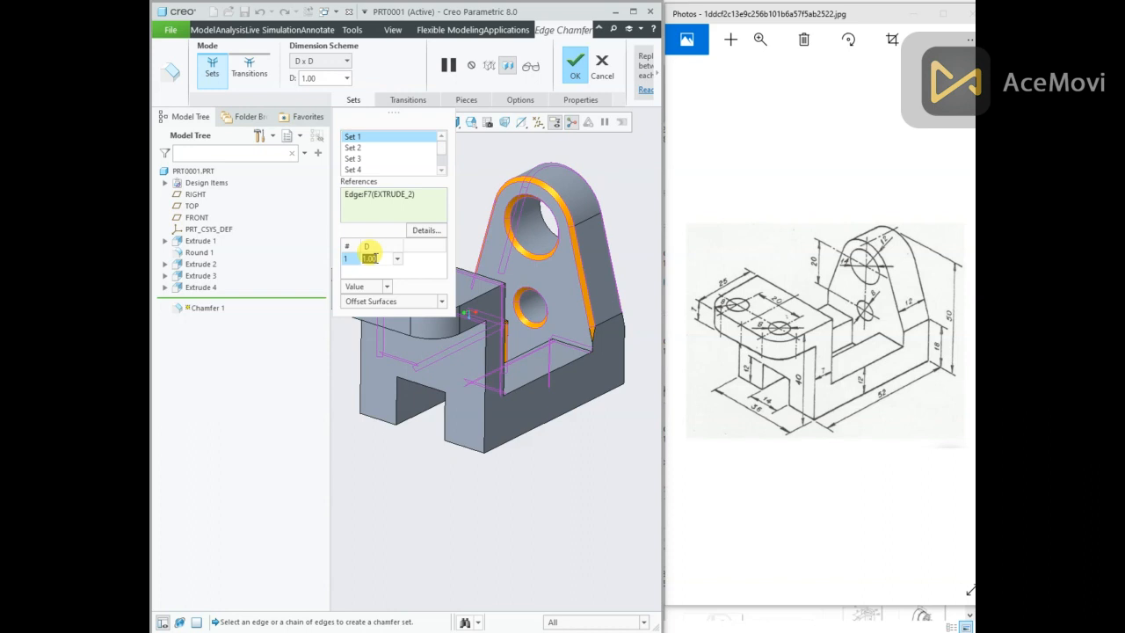
pyautogui.write('0.5')
pyautogui.press('Return')
pyautogui.scroll(2, 585, 384)
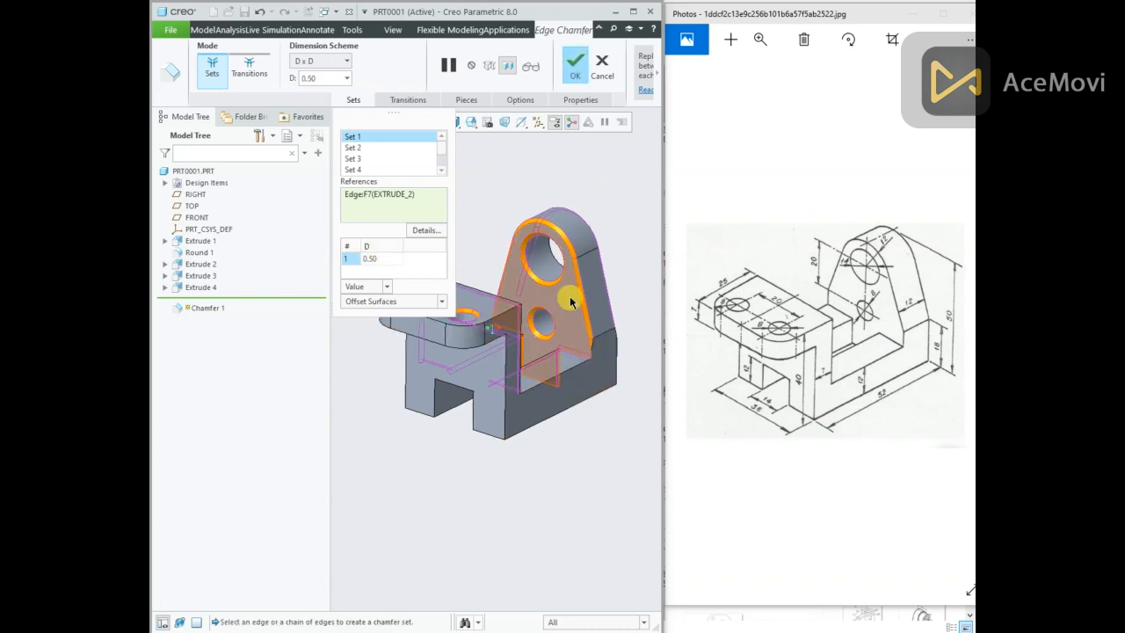
pyautogui.click(574, 66)
pyautogui.click(632, 202)
pyautogui.moveTo(630, 201)
pyautogui.mouseDown(button='middle')
pyautogui.moveTo(624, 219)
pyautogui.moveTo(631, 204)
pyautogui.mouseUp(button='middle')
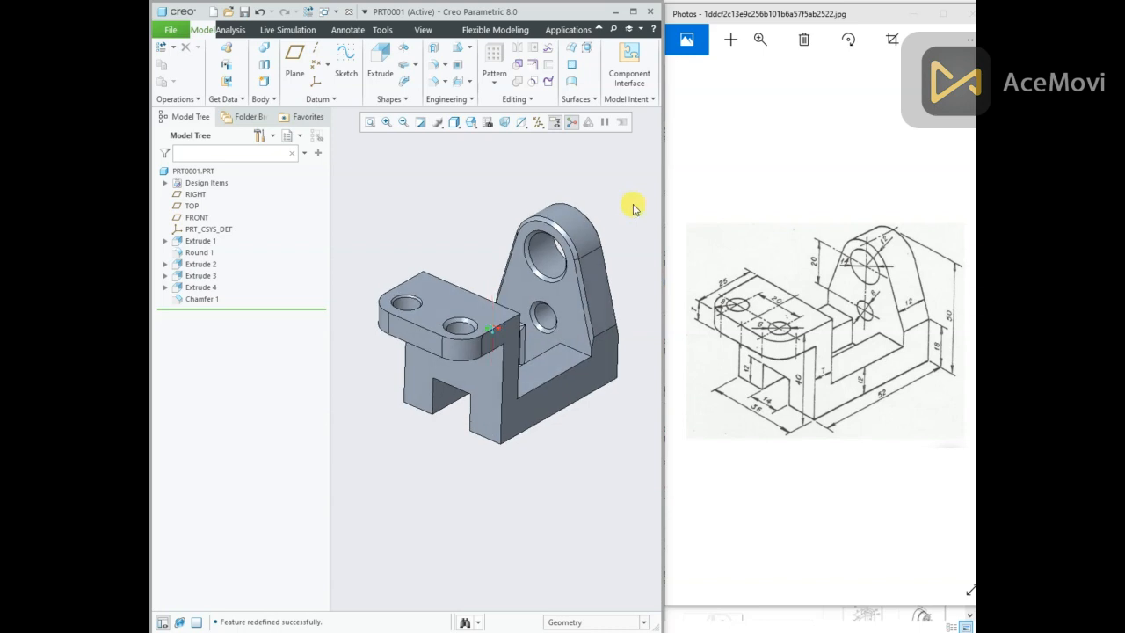